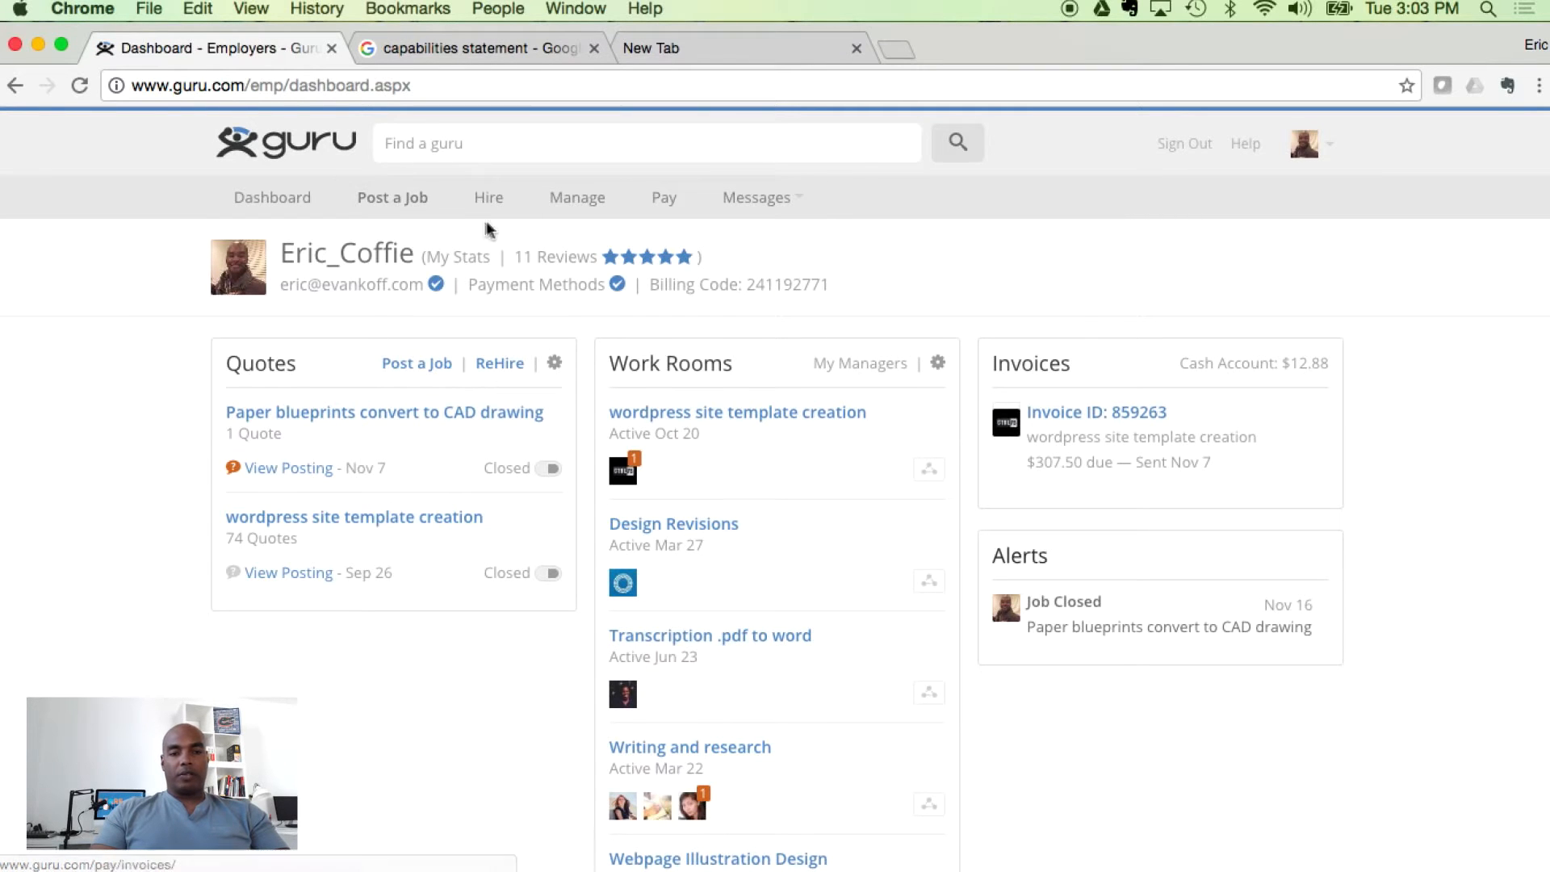
# Start a new job post titled 'Capabilities Statement' with details asking to recreate a brochure from the attached file
pyautogui.click(418, 203)
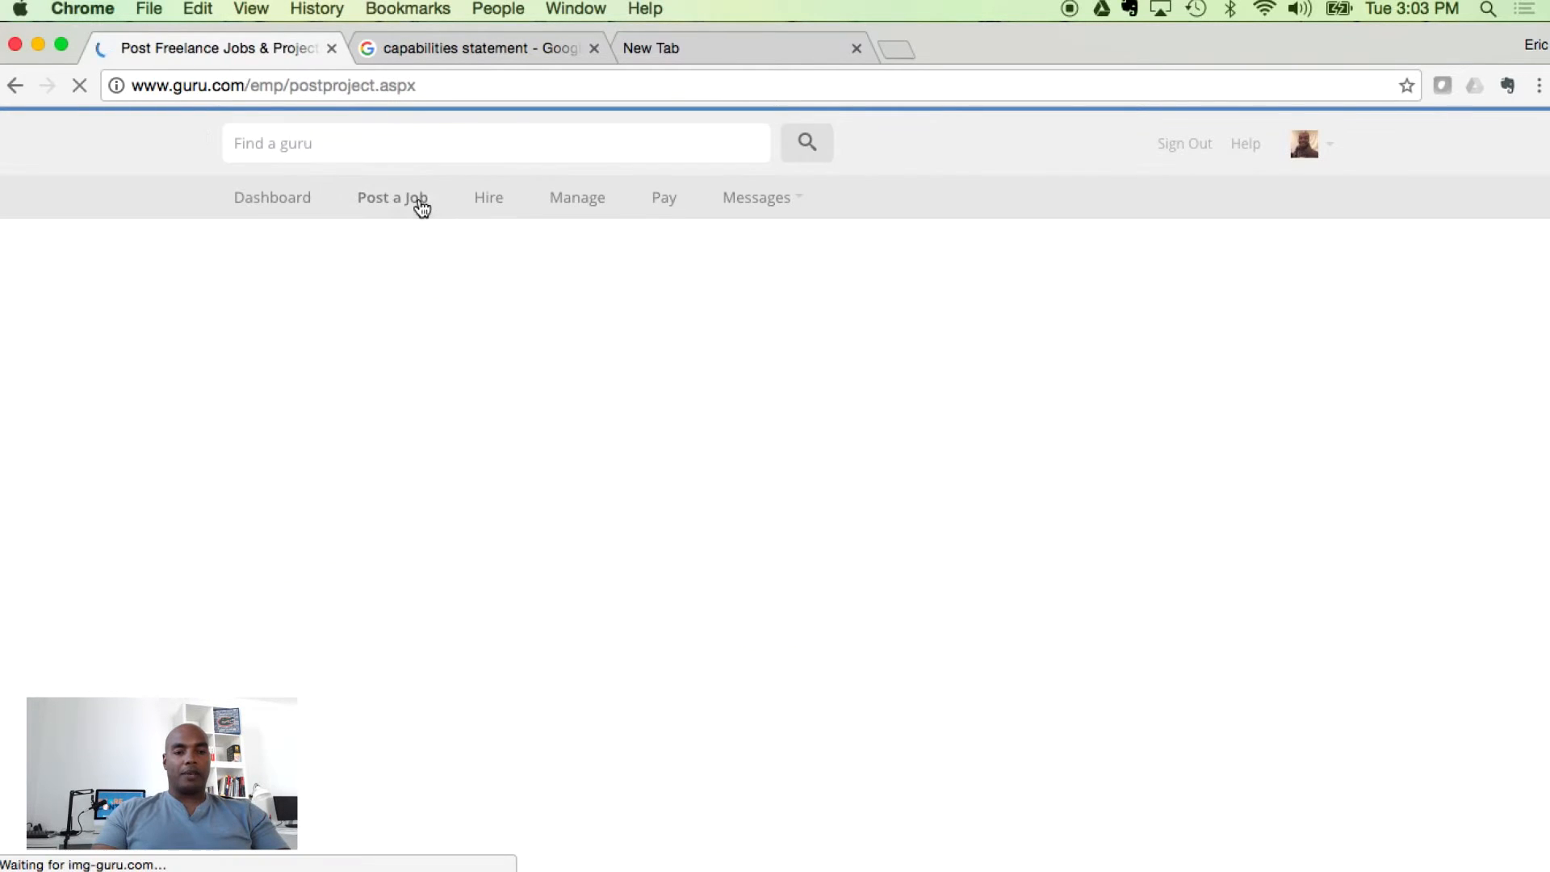
pyautogui.write('Cap')
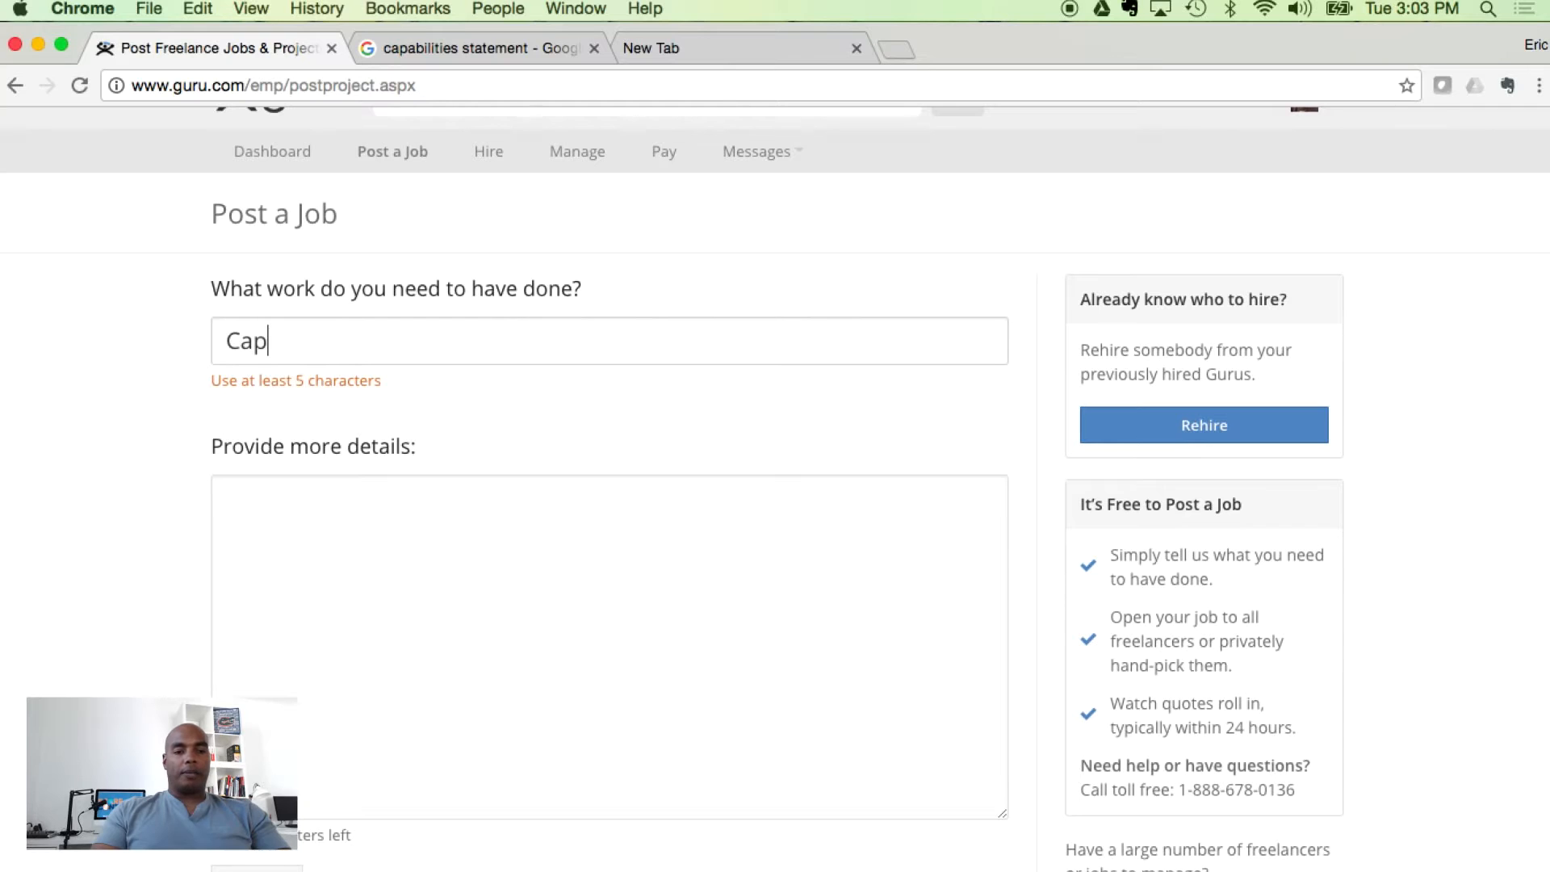
pyautogui.write('abilities Statement')
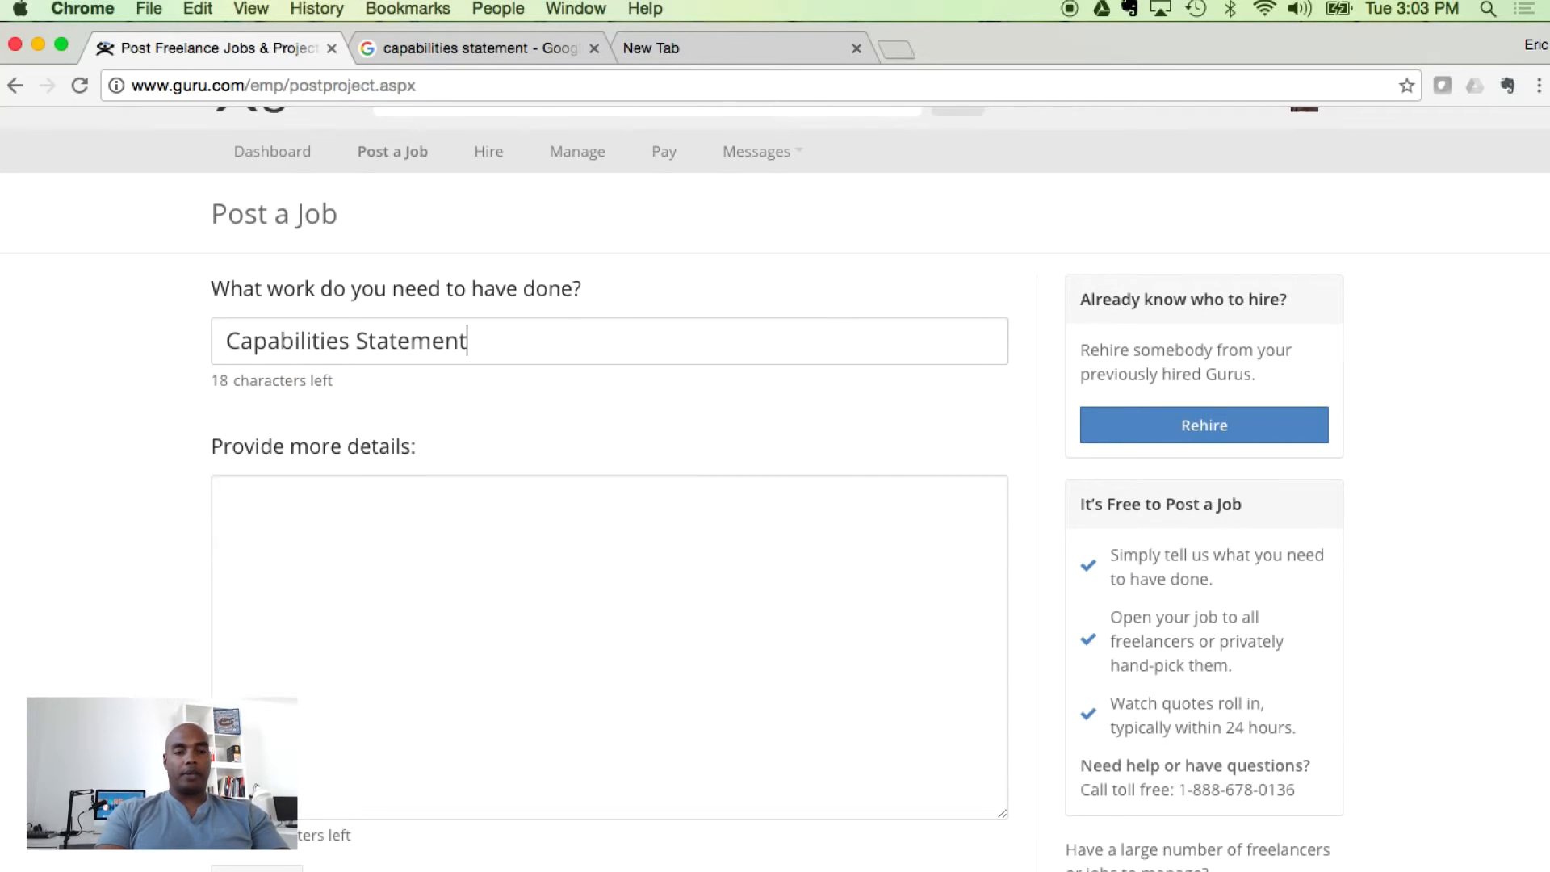
pyautogui.click(389, 519)
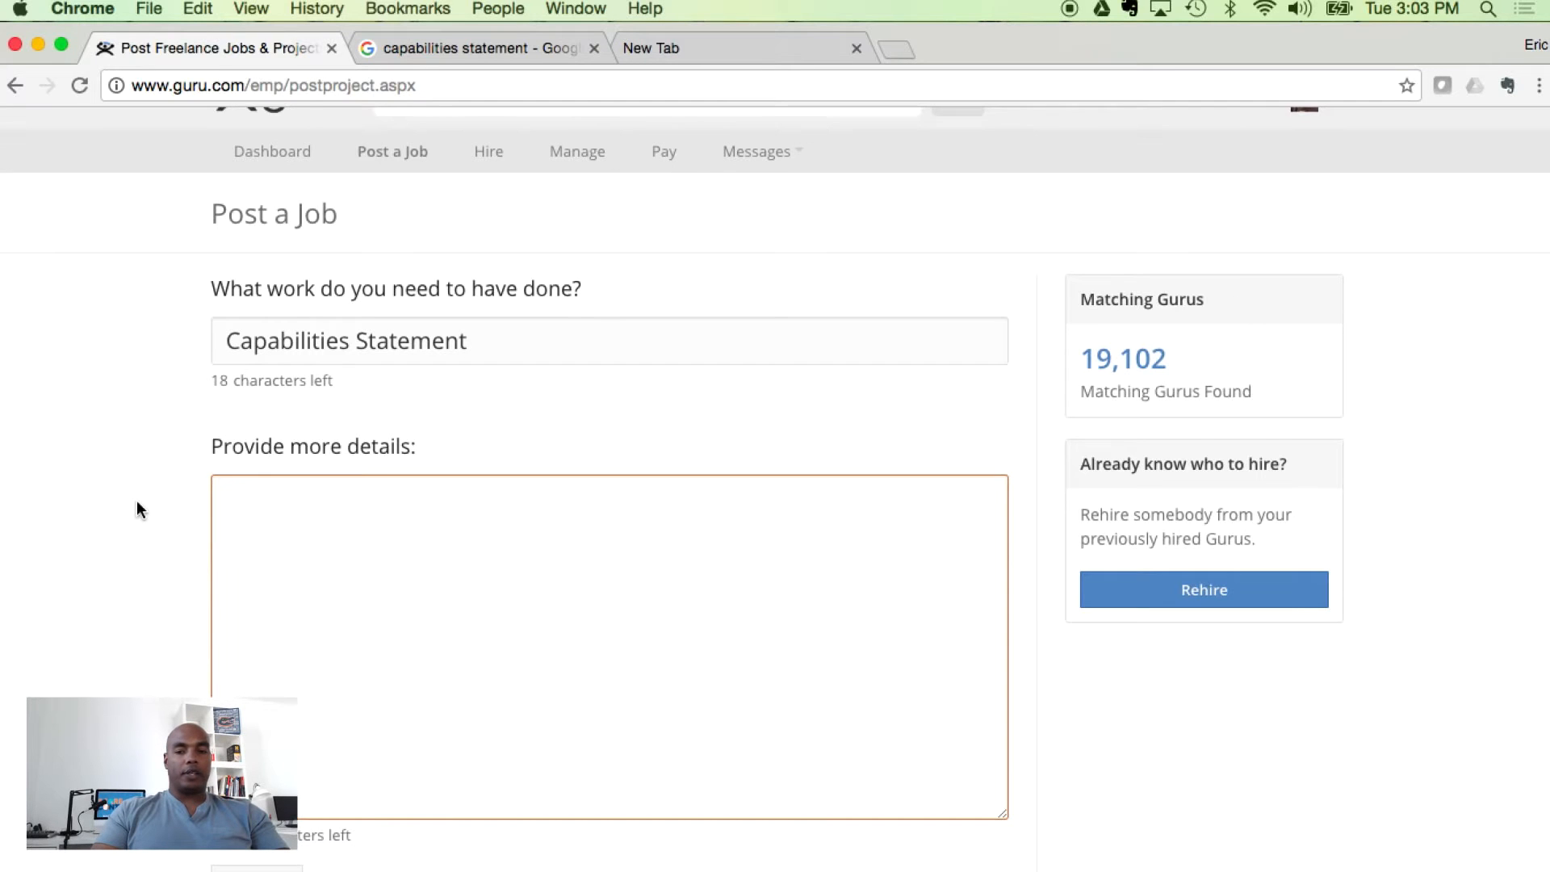
pyautogui.scroll(-2, 137, 500)
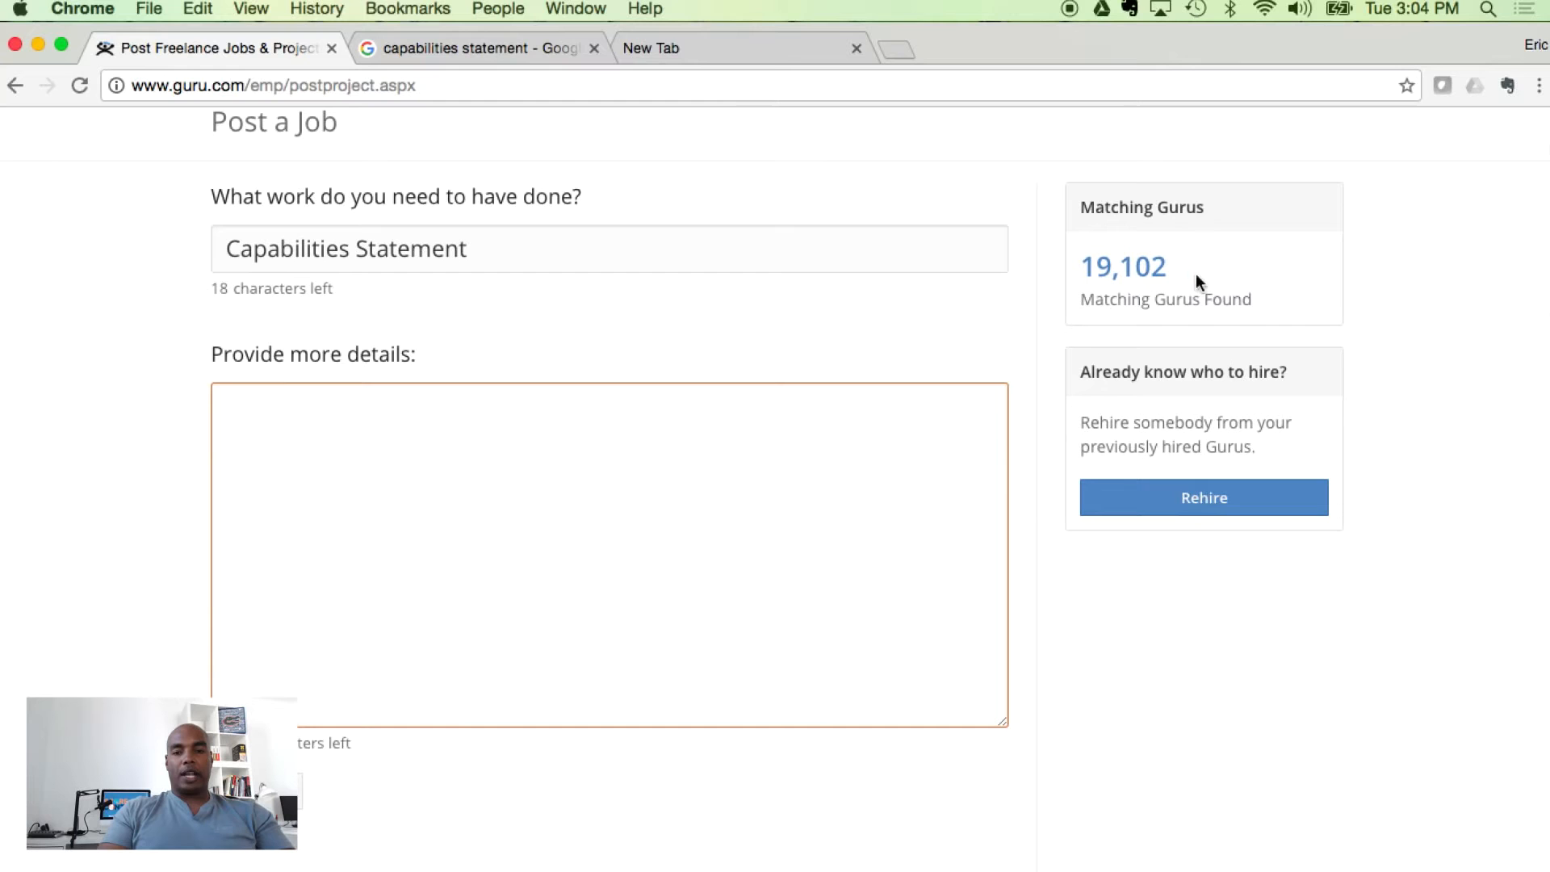
pyautogui.click(817, 499)
pyautogui.write('Recreate a brochure as per the attached file using custom graphics and contact information provided.')
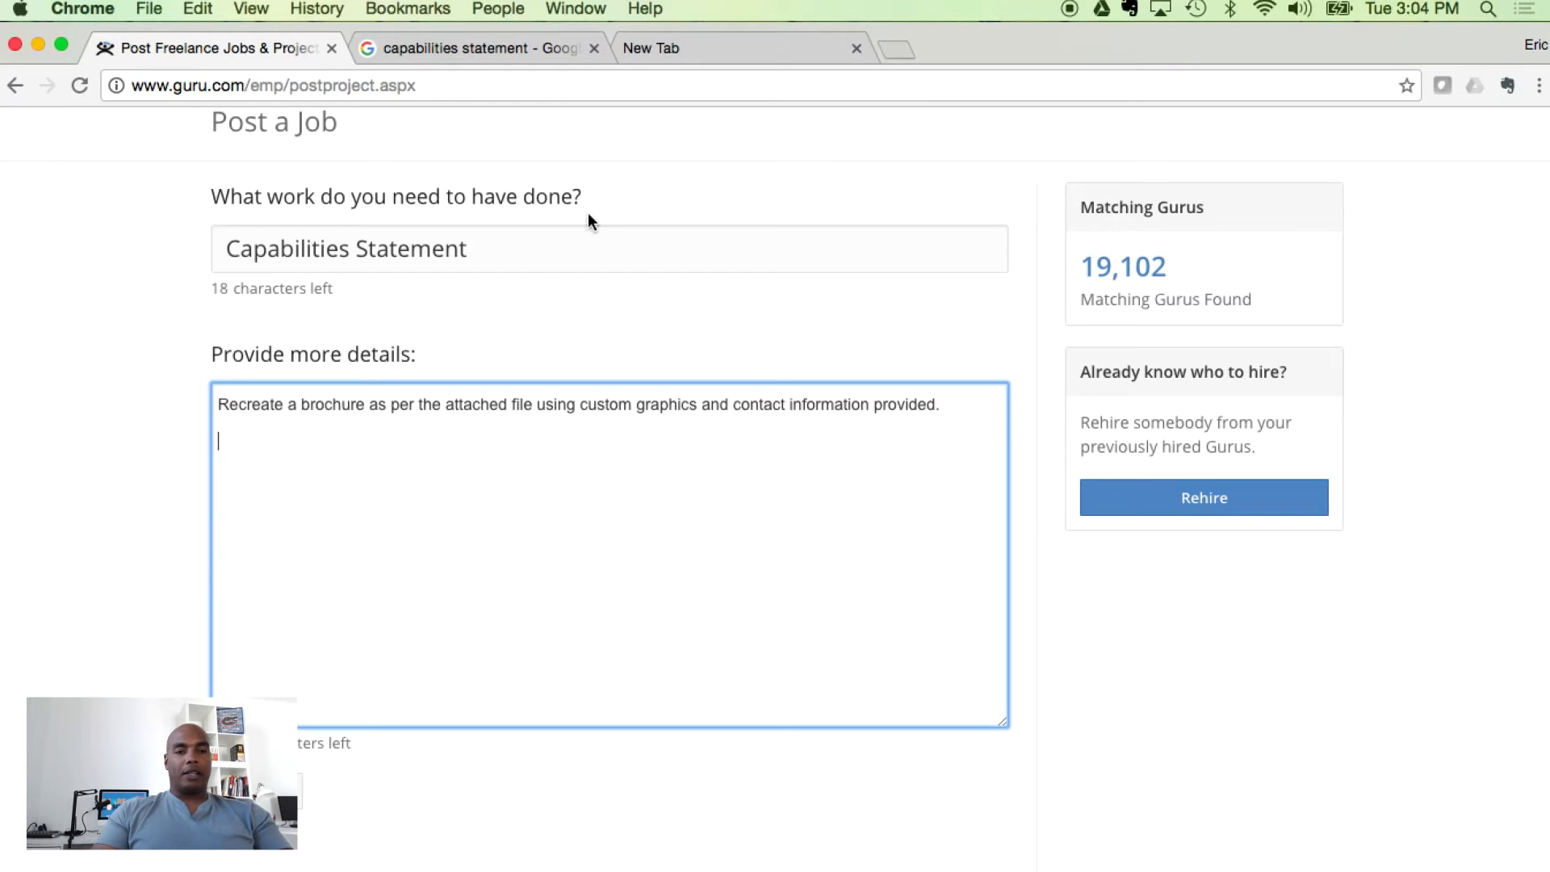
pyautogui.click(495, 48)
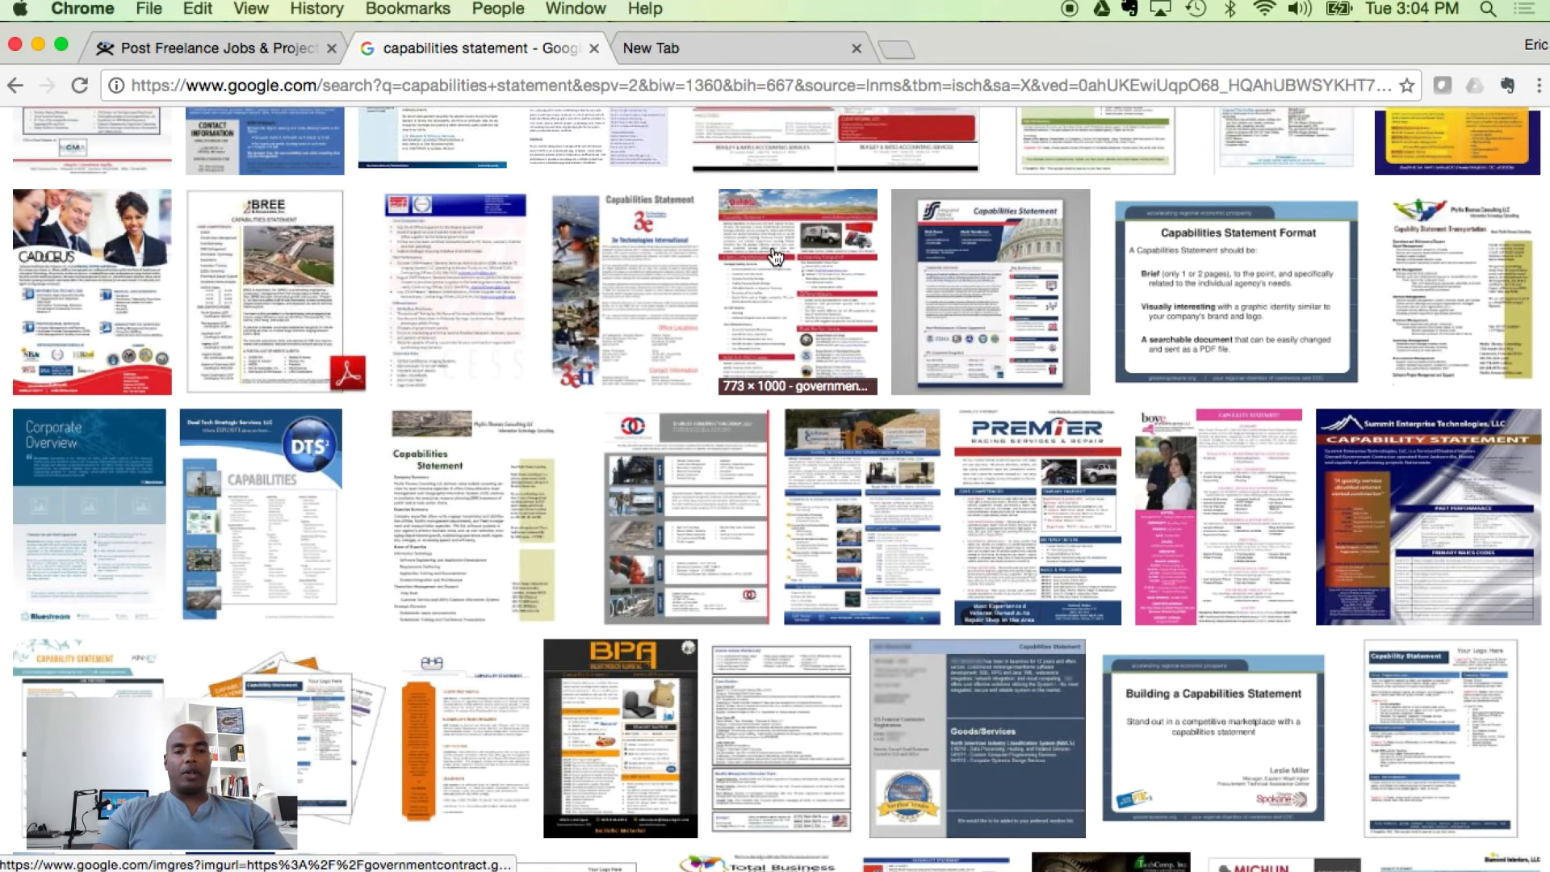
pyautogui.scroll(3, 583, 175)
pyautogui.scroll(3, 582, 175)
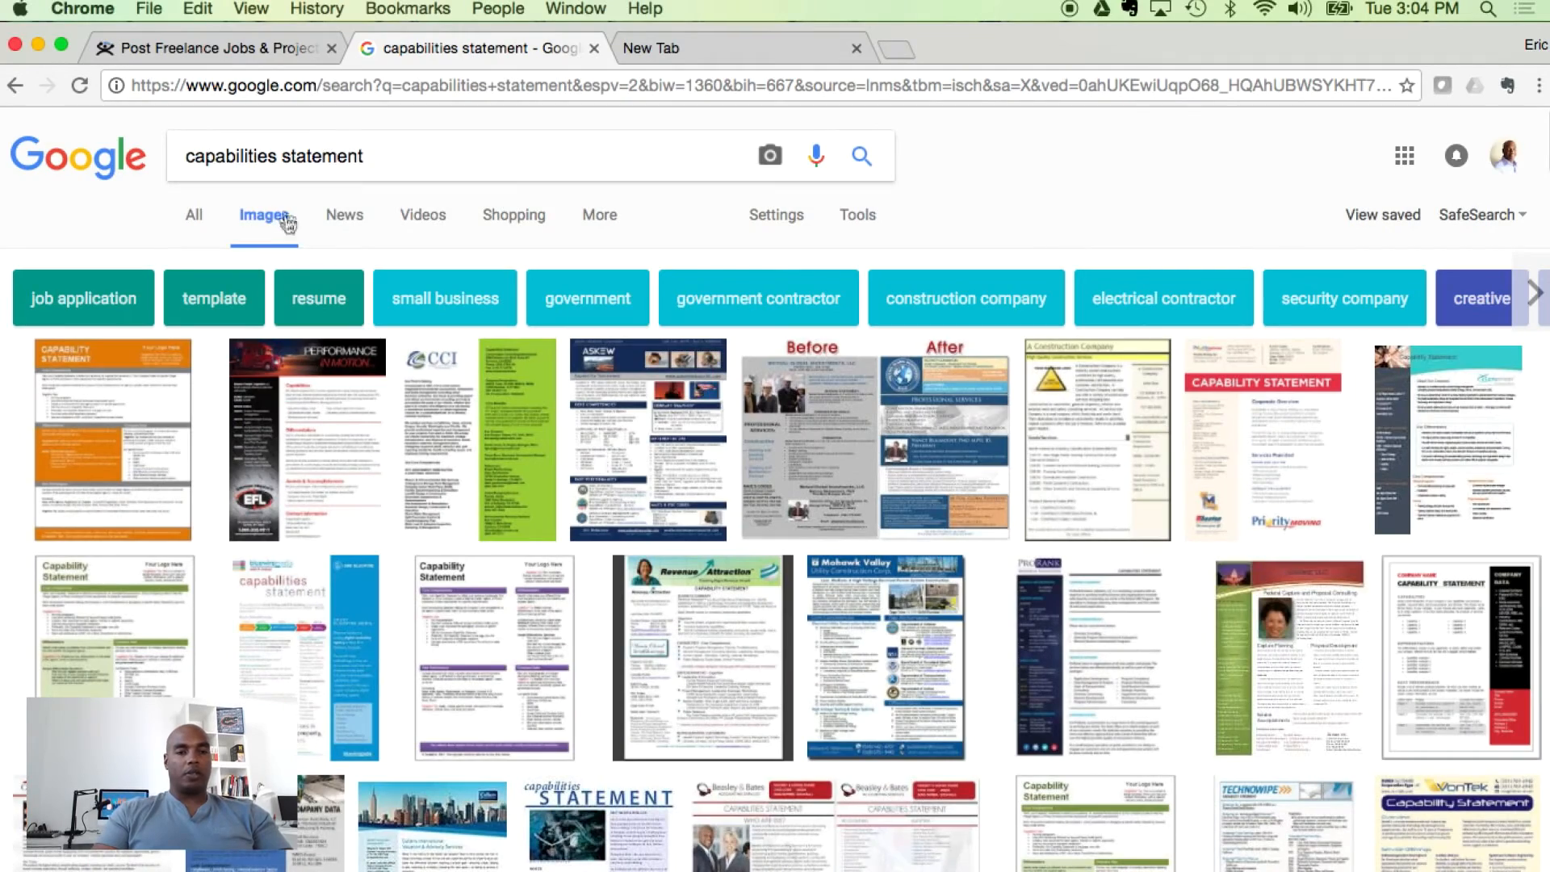
pyautogui.scroll(-2, 1207, 214)
pyautogui.scroll(-10, 921, 218)
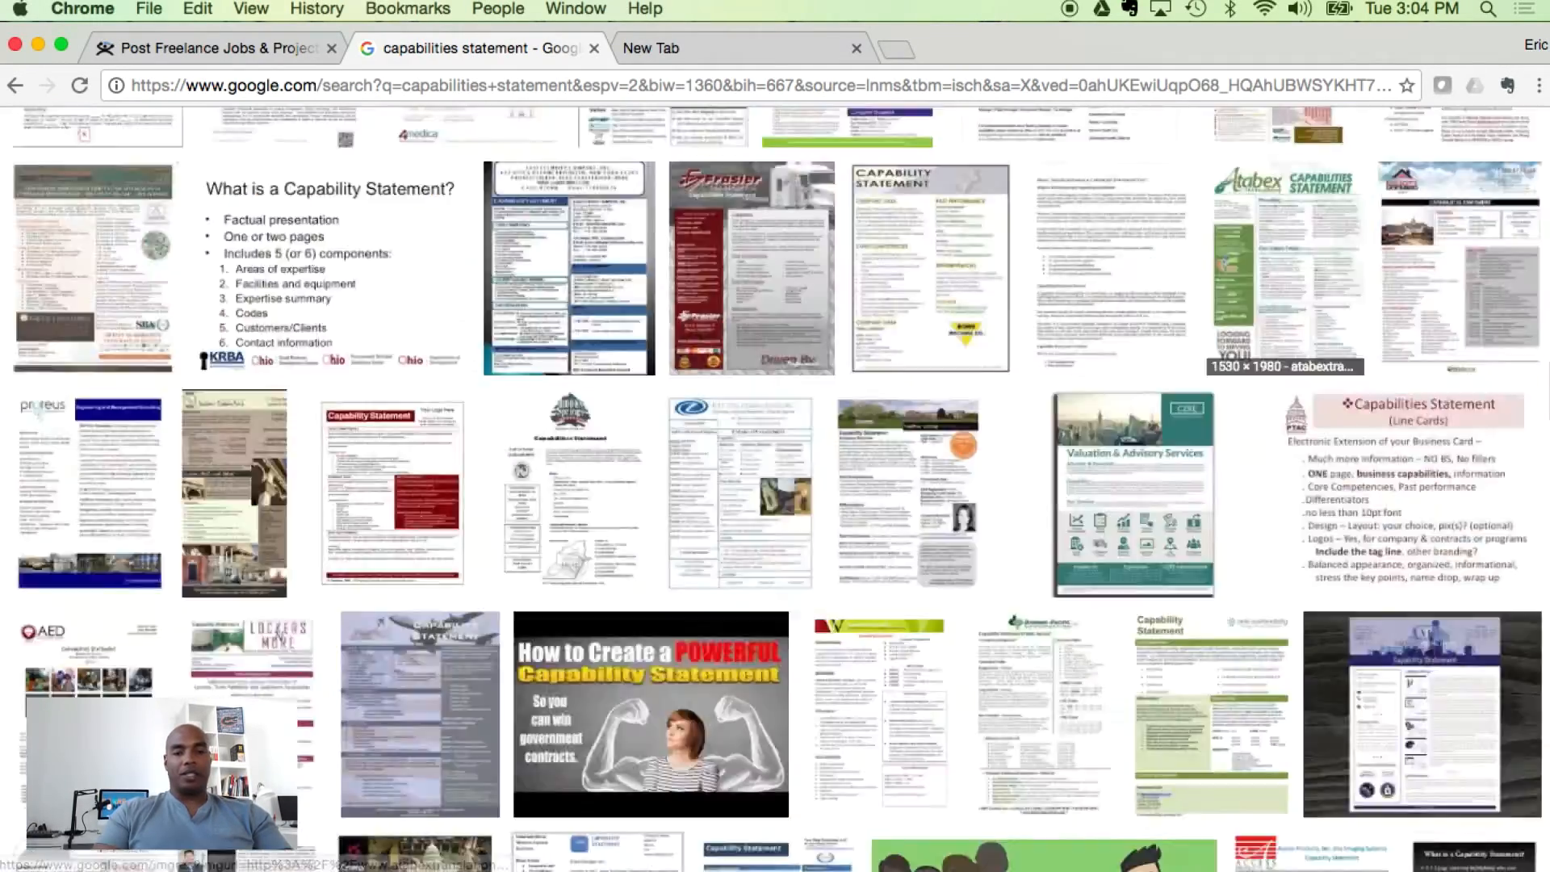
pyautogui.scroll(-10, 643, 223)
pyautogui.click(282, 207)
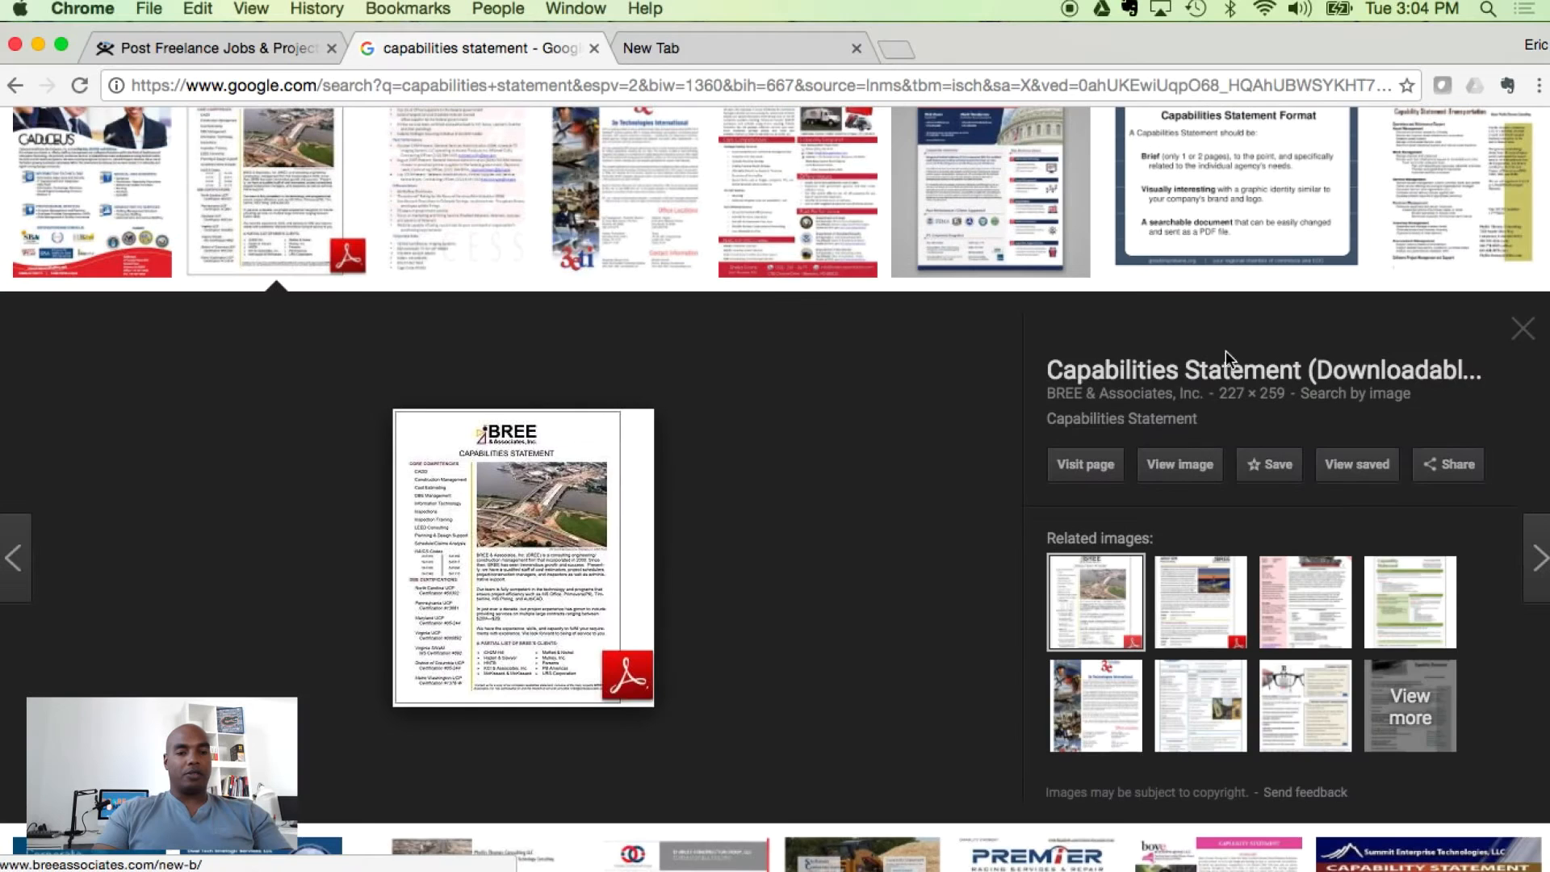
pyautogui.click(1521, 335)
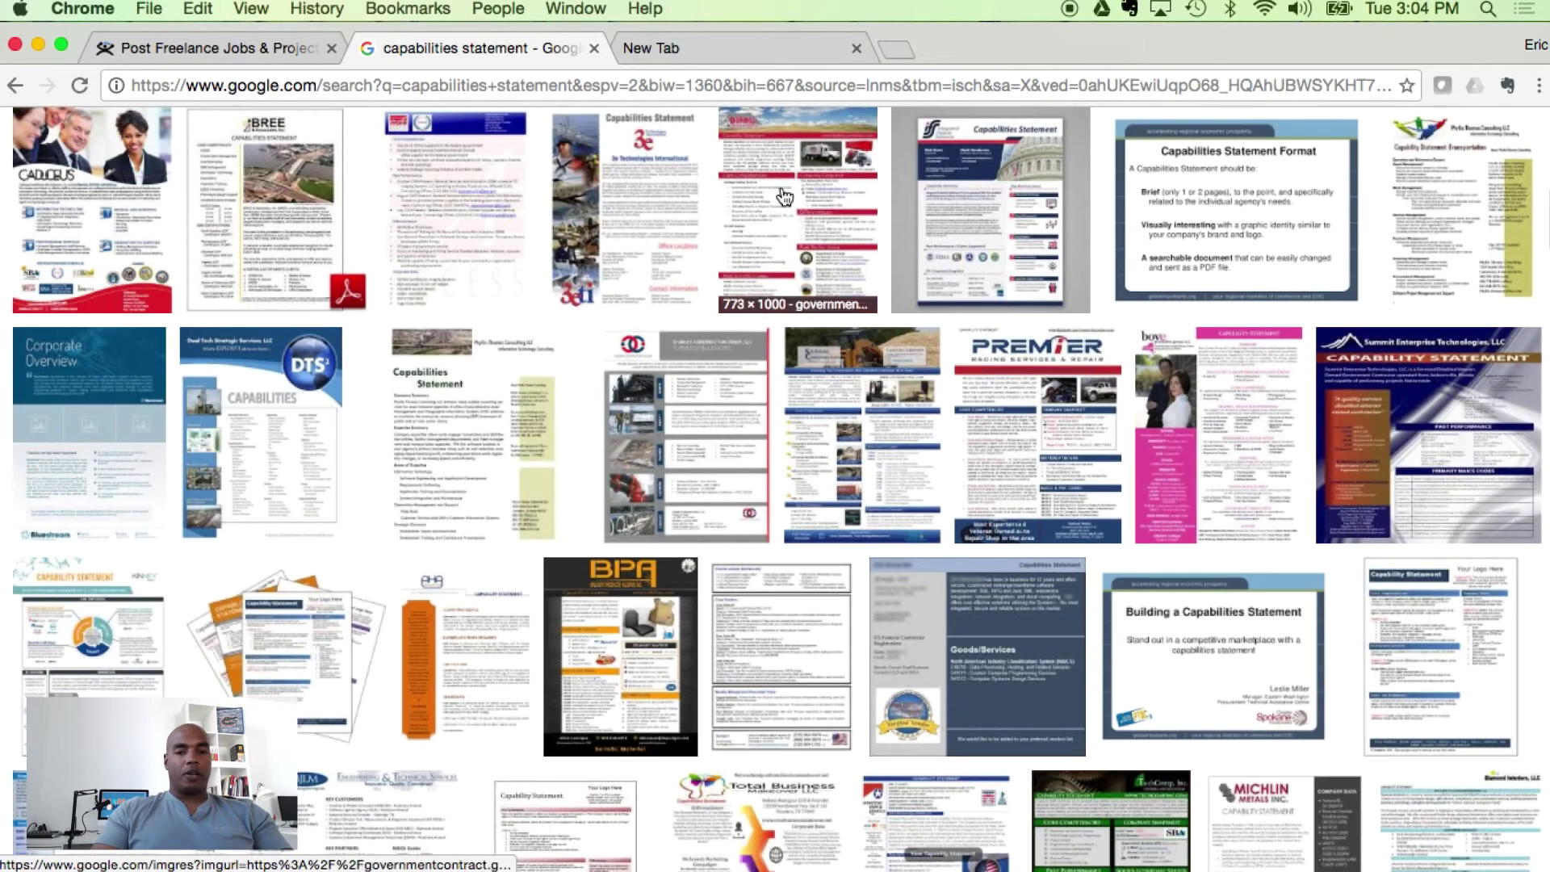
pyautogui.click(283, 52)
pyautogui.click(95, 527)
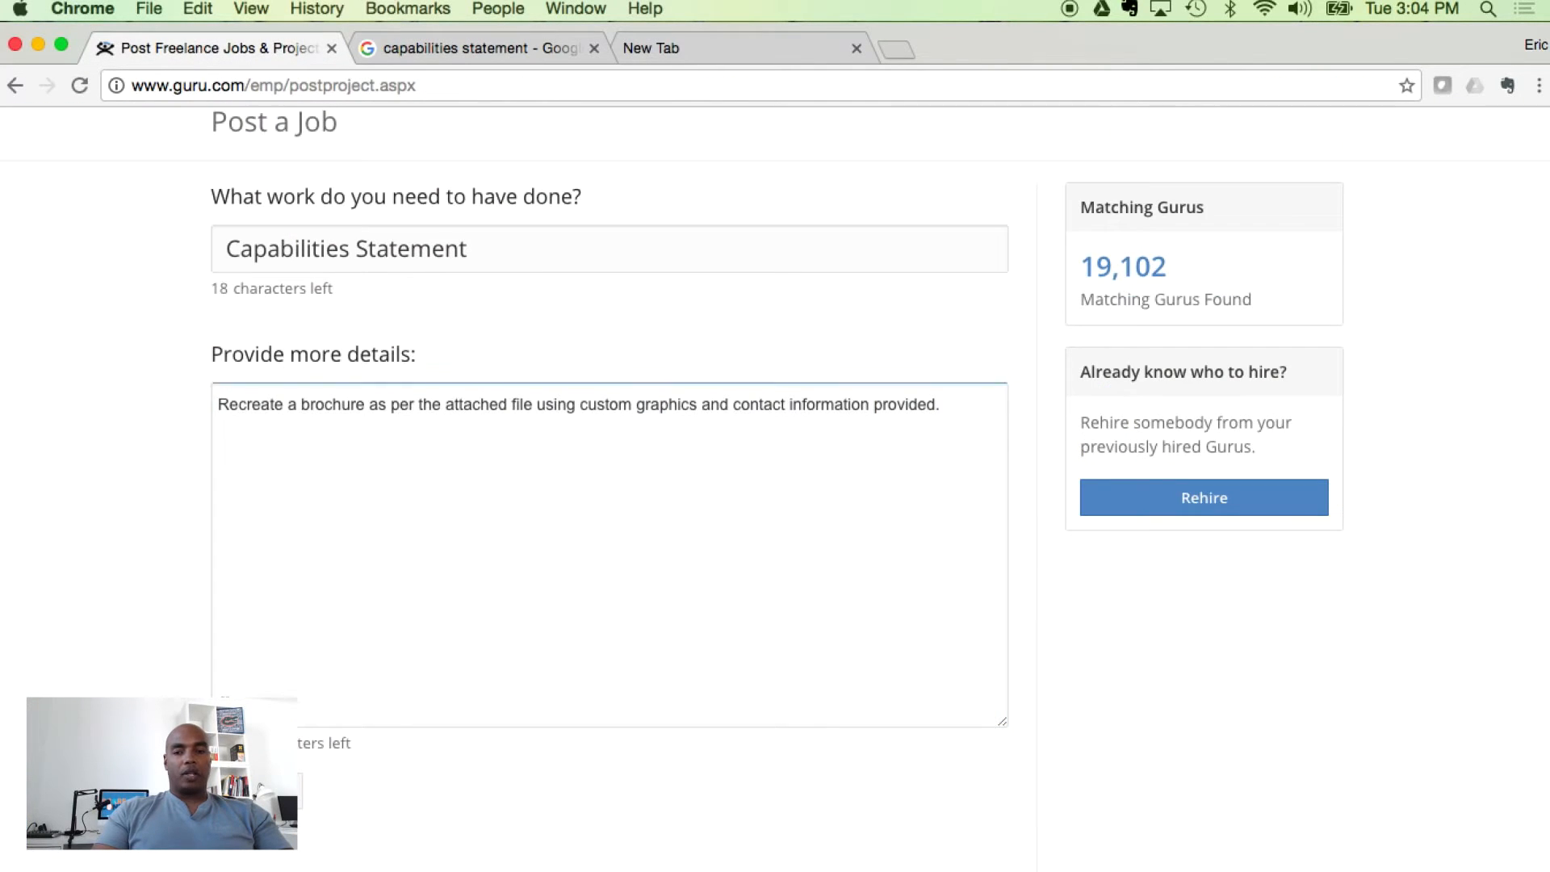
pyautogui.click(291, 790)
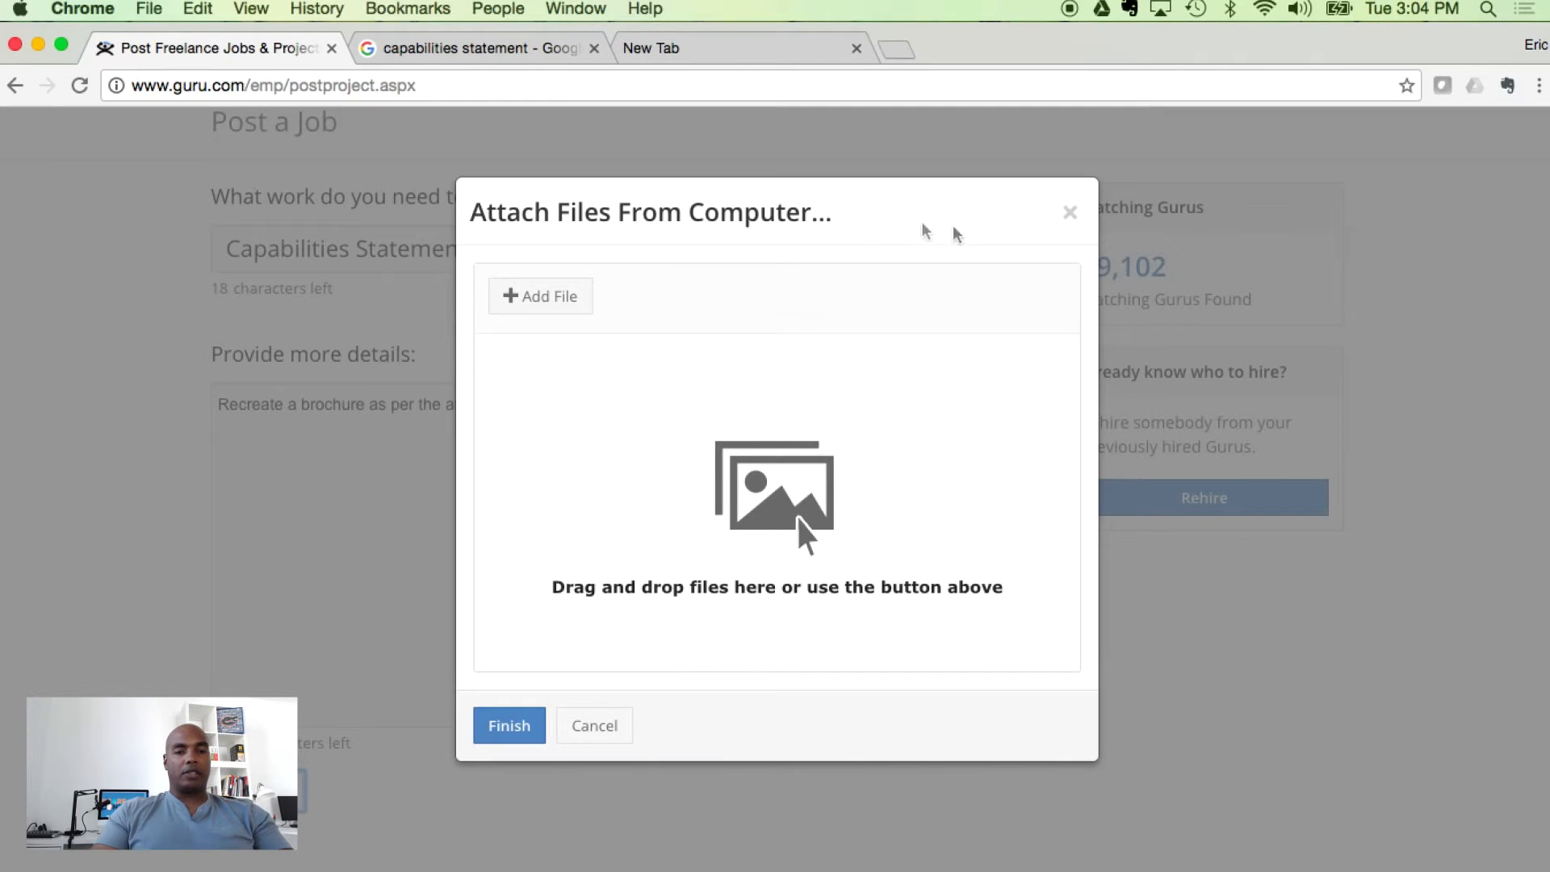
pyautogui.click(1071, 215)
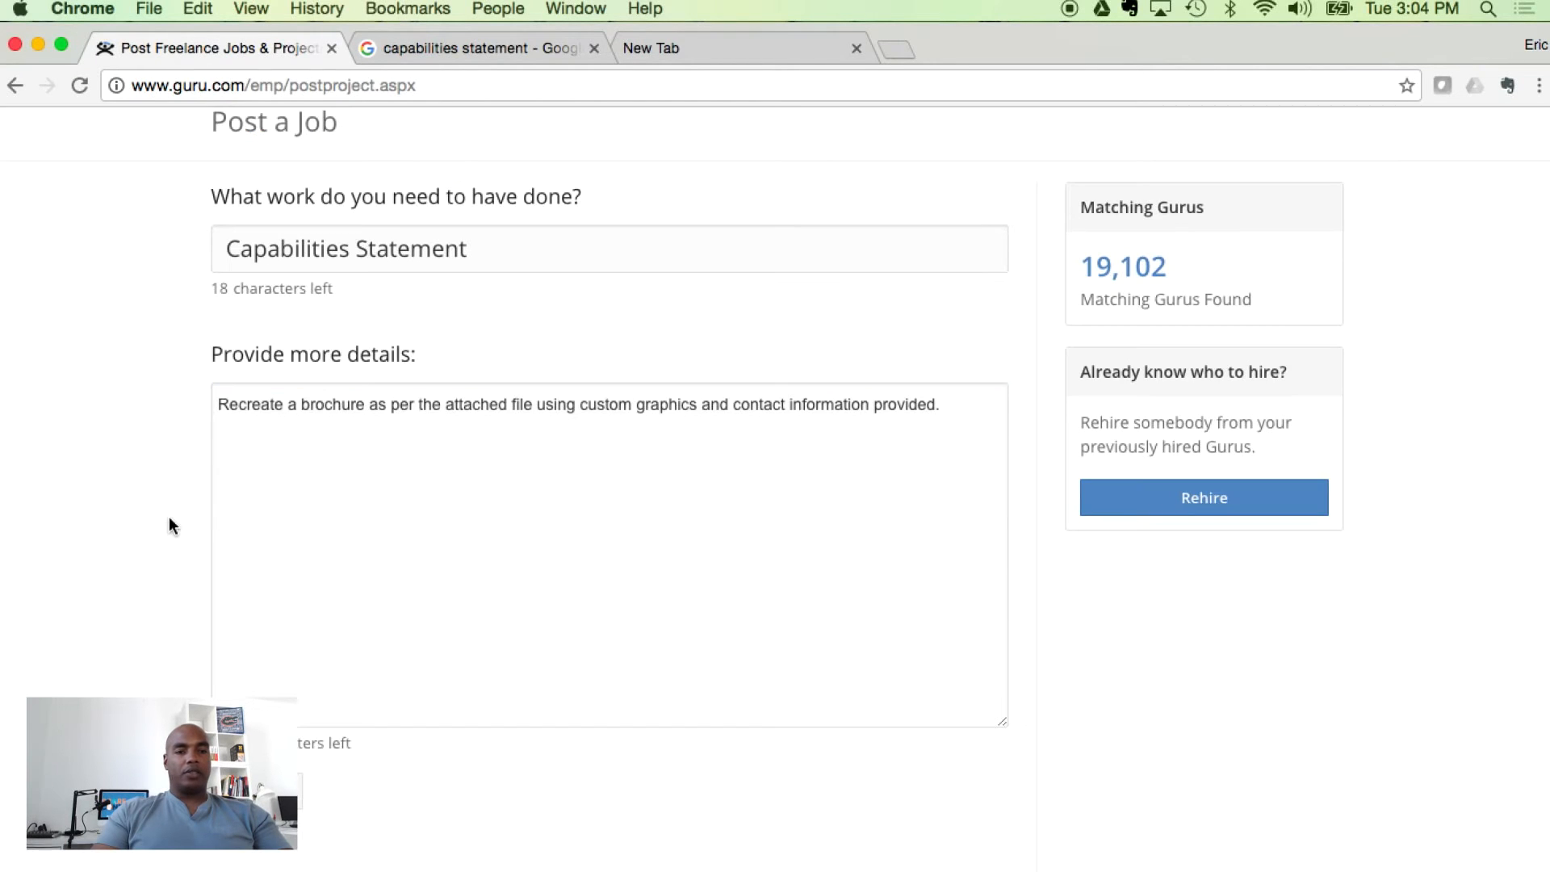
pyautogui.scroll(-3, 169, 516)
pyautogui.scroll(1, 775, 484)
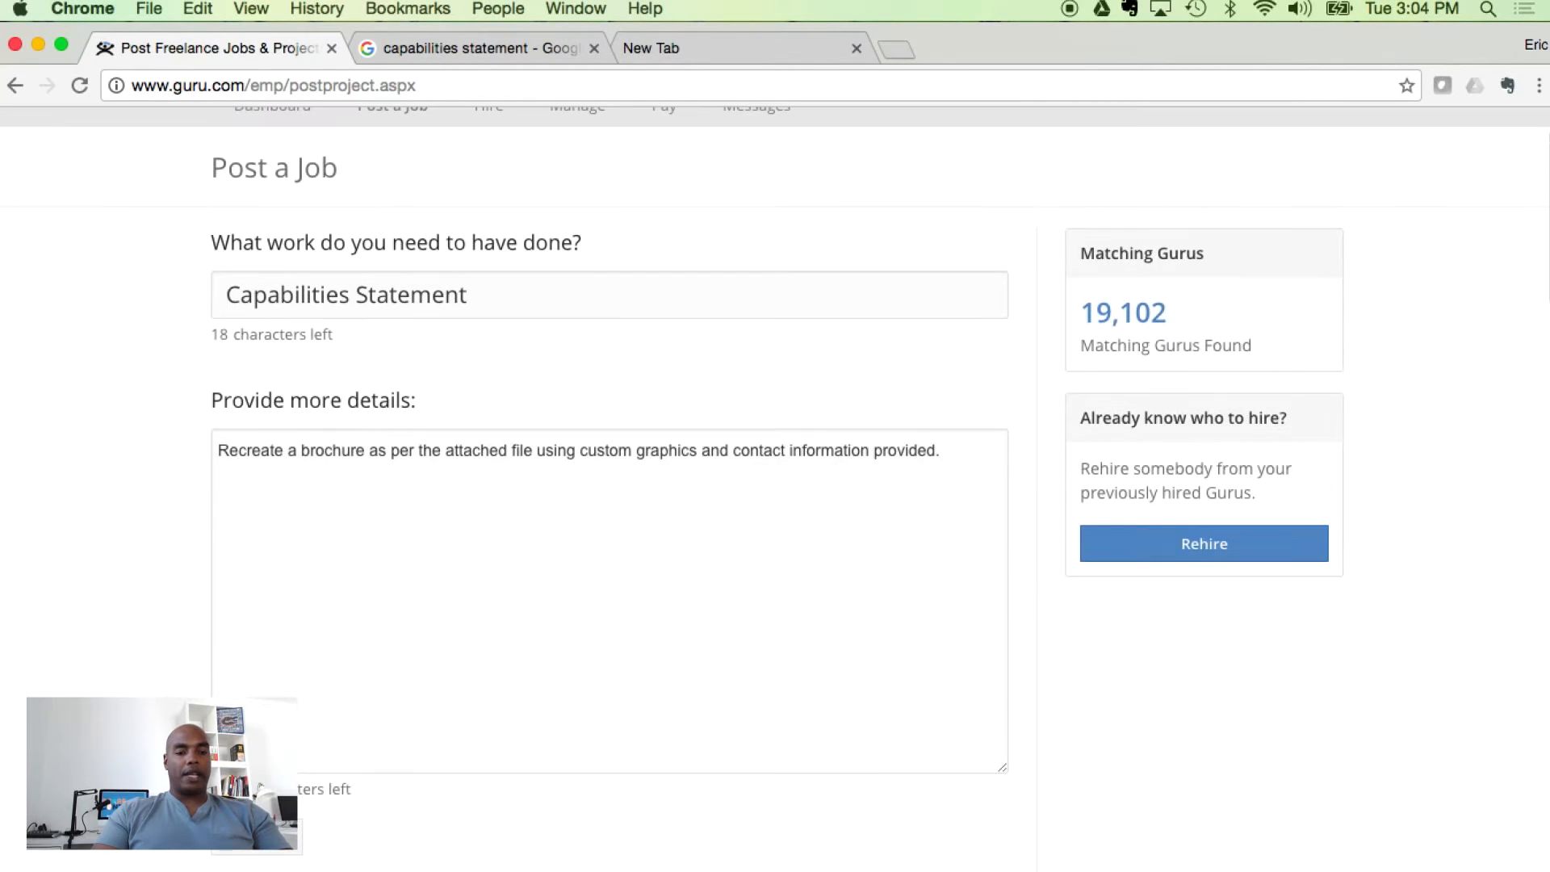
pyautogui.scroll(-1, 775, 485)
pyautogui.scroll(-1, 775, 484)
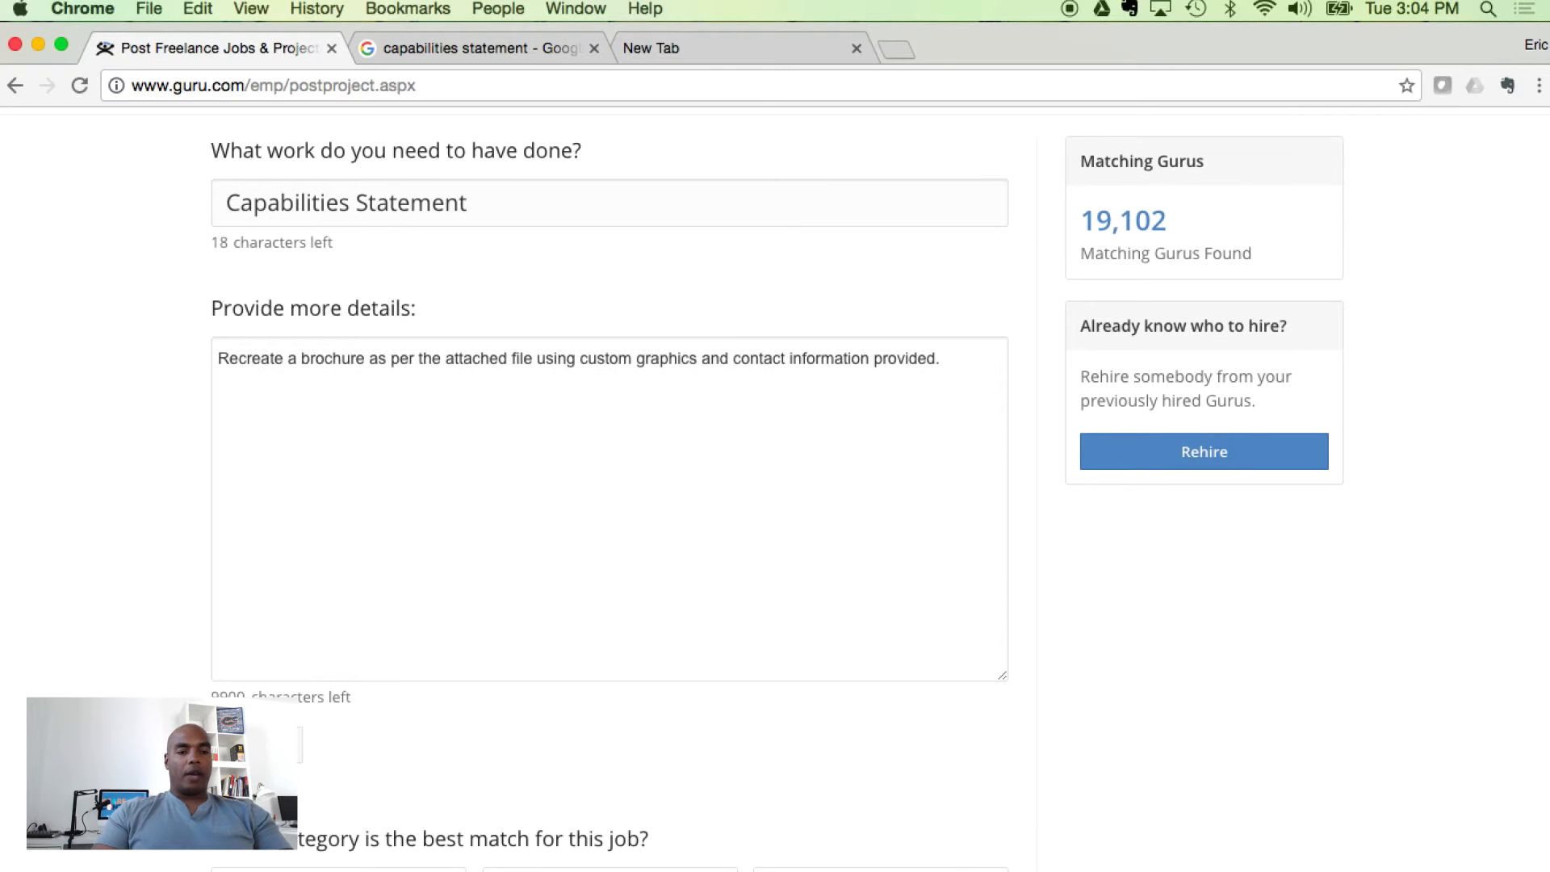
pyautogui.scroll(3, 775, 484)
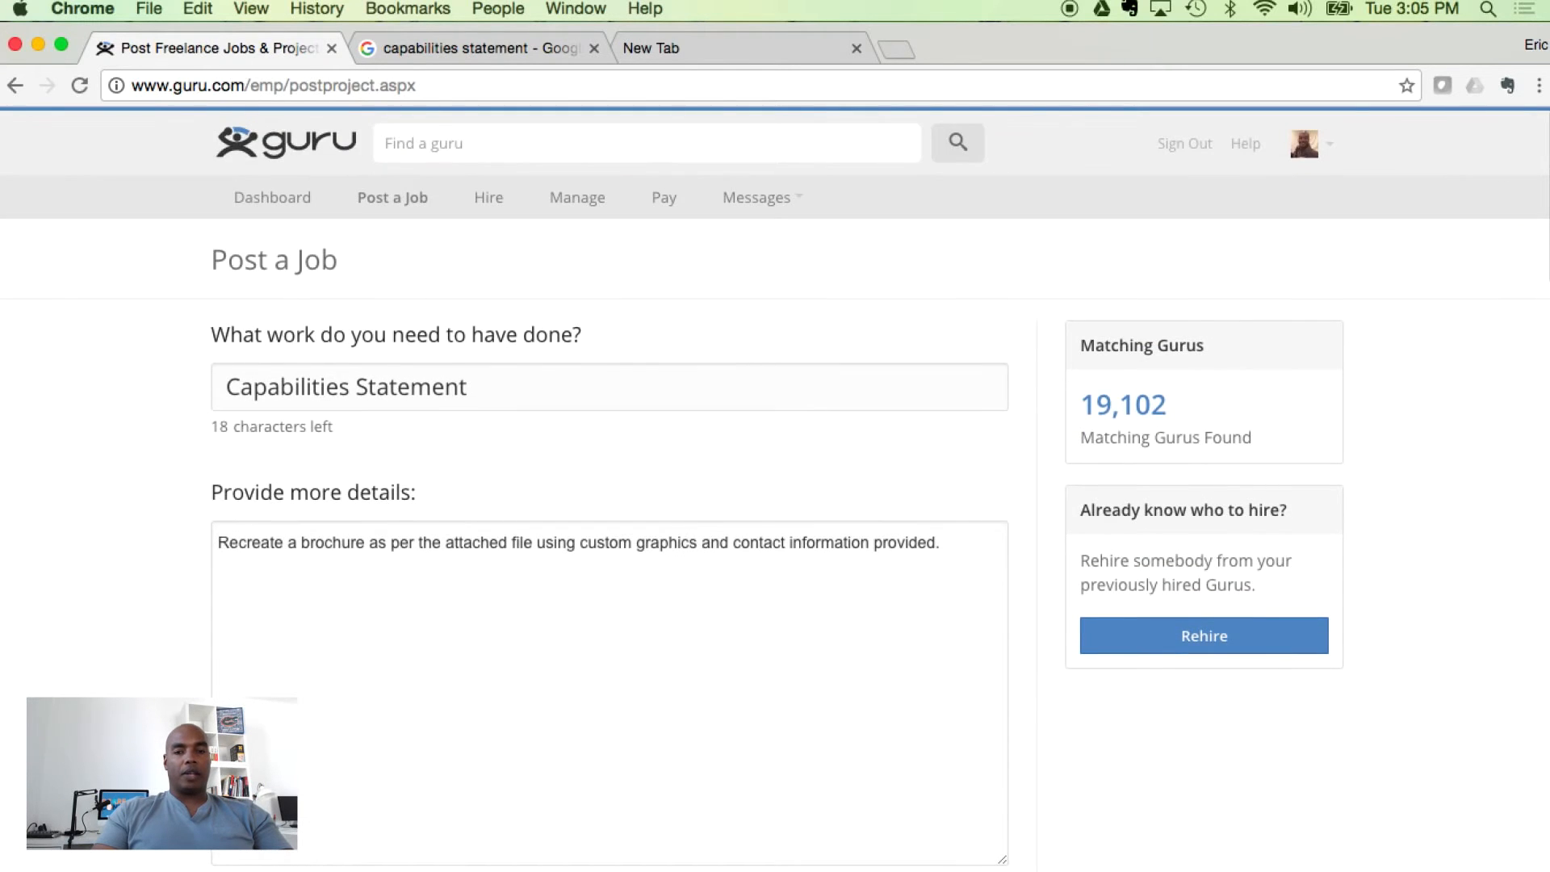
pyautogui.scroll(-2, 775, 486)
pyautogui.scroll(-3, 775, 485)
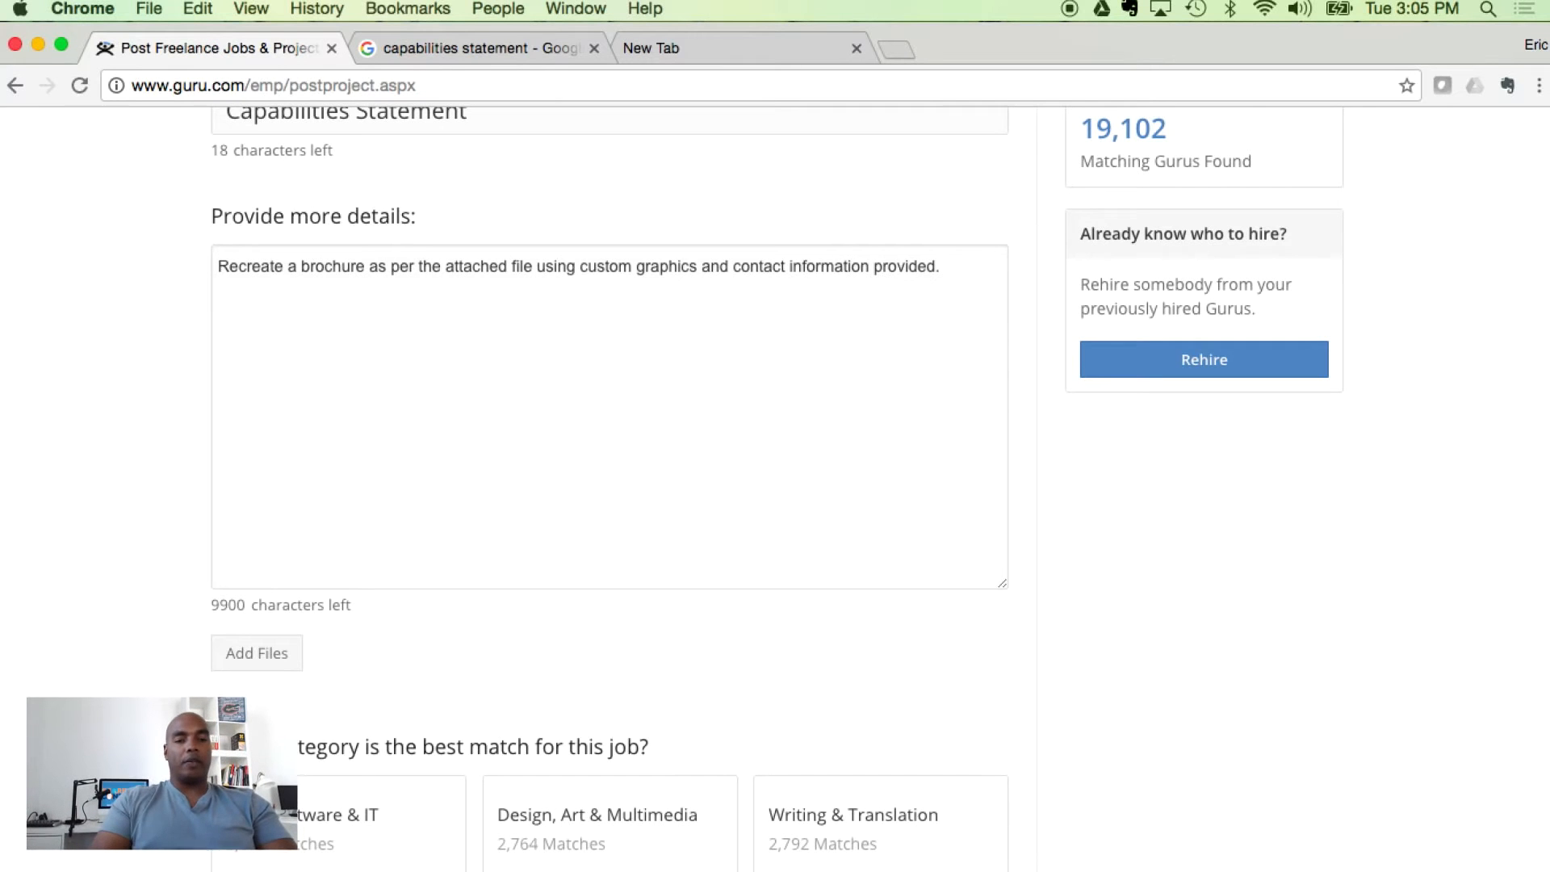
pyautogui.scroll(-1, 775, 484)
pyautogui.scroll(1, 776, 484)
pyautogui.scroll(1, 776, 485)
pyautogui.scroll(2, 775, 485)
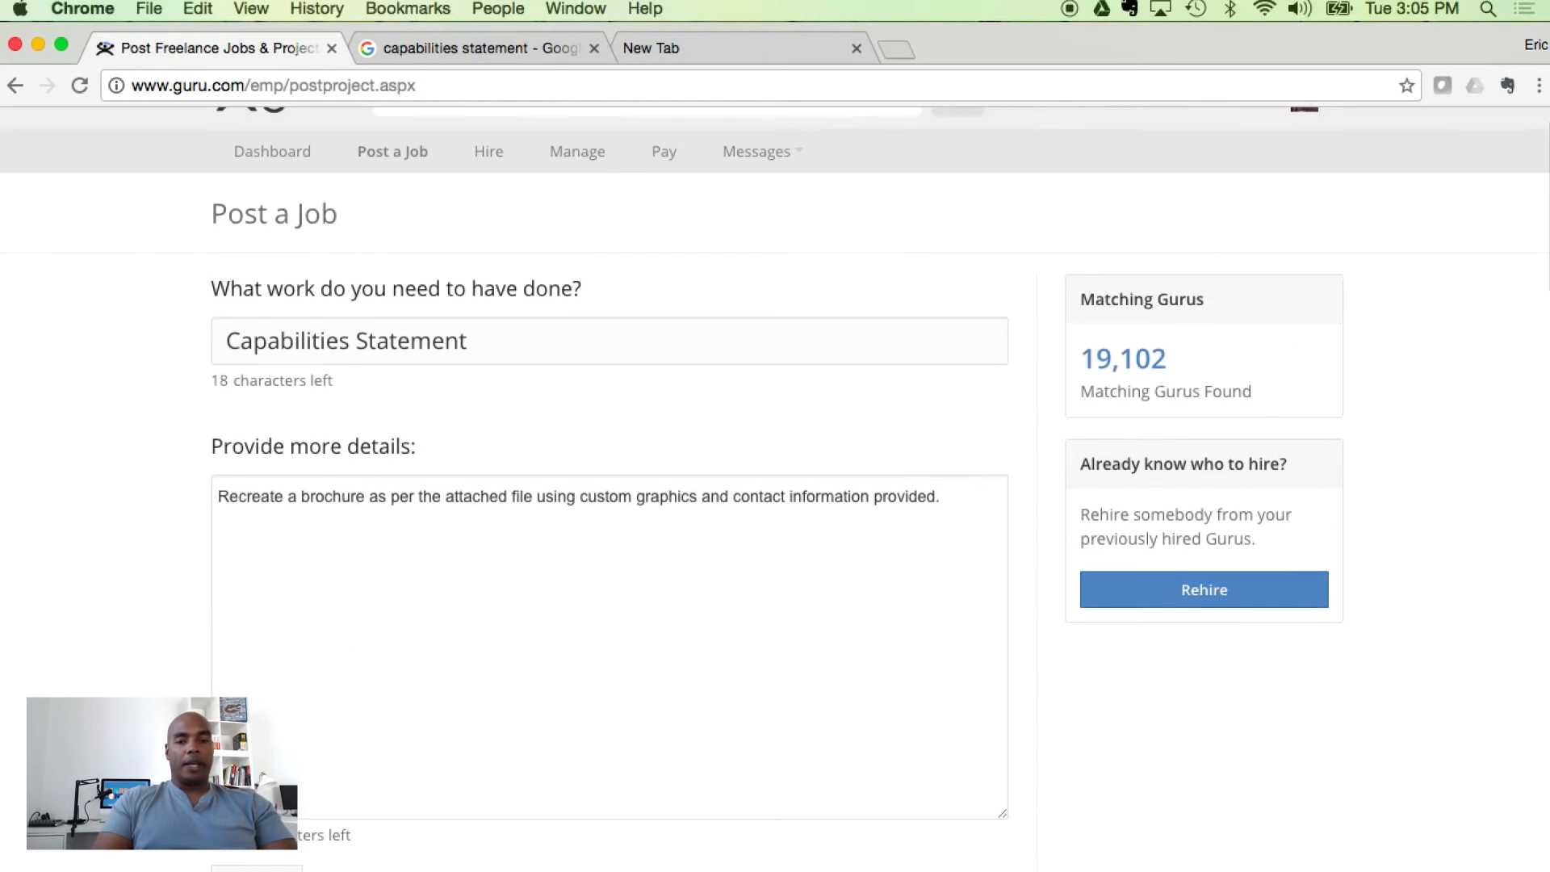
pyautogui.scroll(-1, 775, 484)
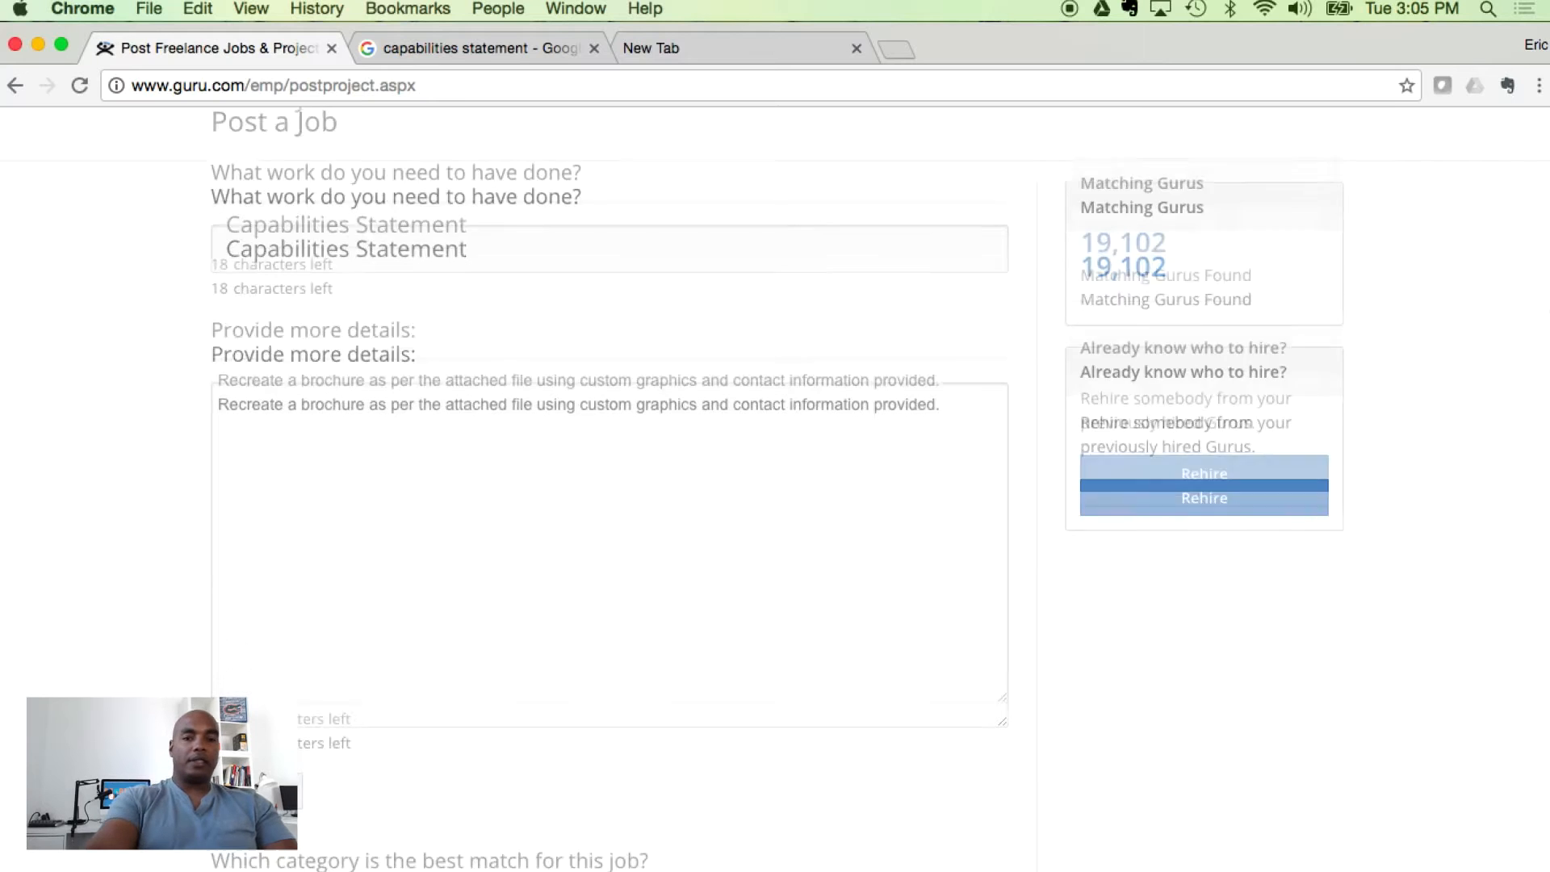
pyautogui.scroll(-1, 775, 484)
pyautogui.scroll(-1, 775, 485)
pyautogui.scroll(1, 775, 485)
pyautogui.scroll(1, 775, 484)
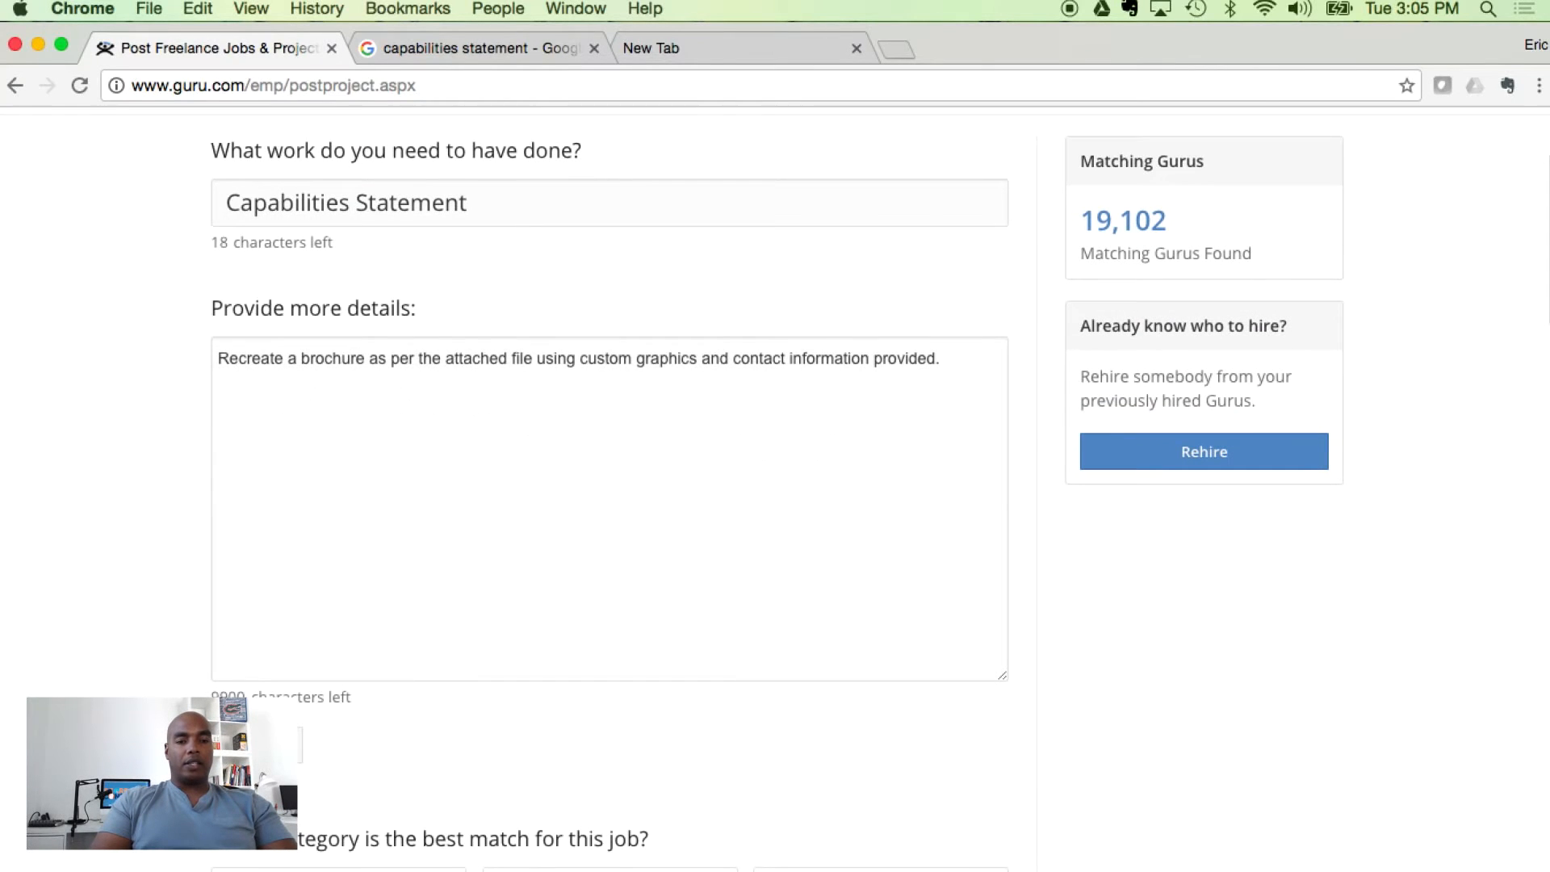
pyautogui.scroll(-1, 775, 485)
pyautogui.scroll(-2, 776, 485)
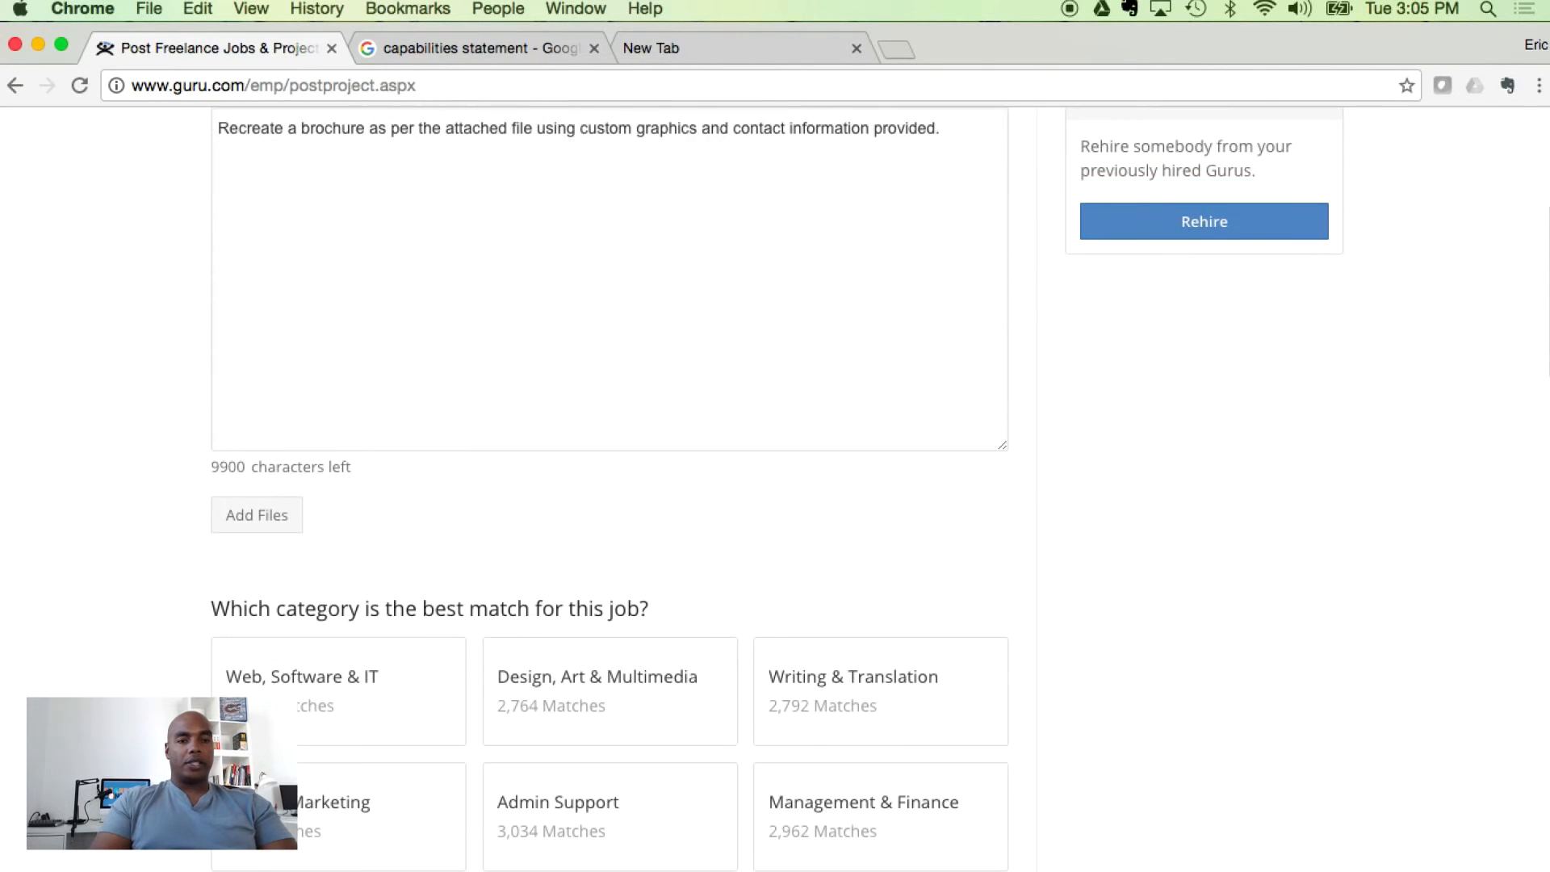
pyautogui.scroll(-1, 776, 484)
pyautogui.scroll(-2, 775, 485)
pyautogui.scroll(-1, 776, 484)
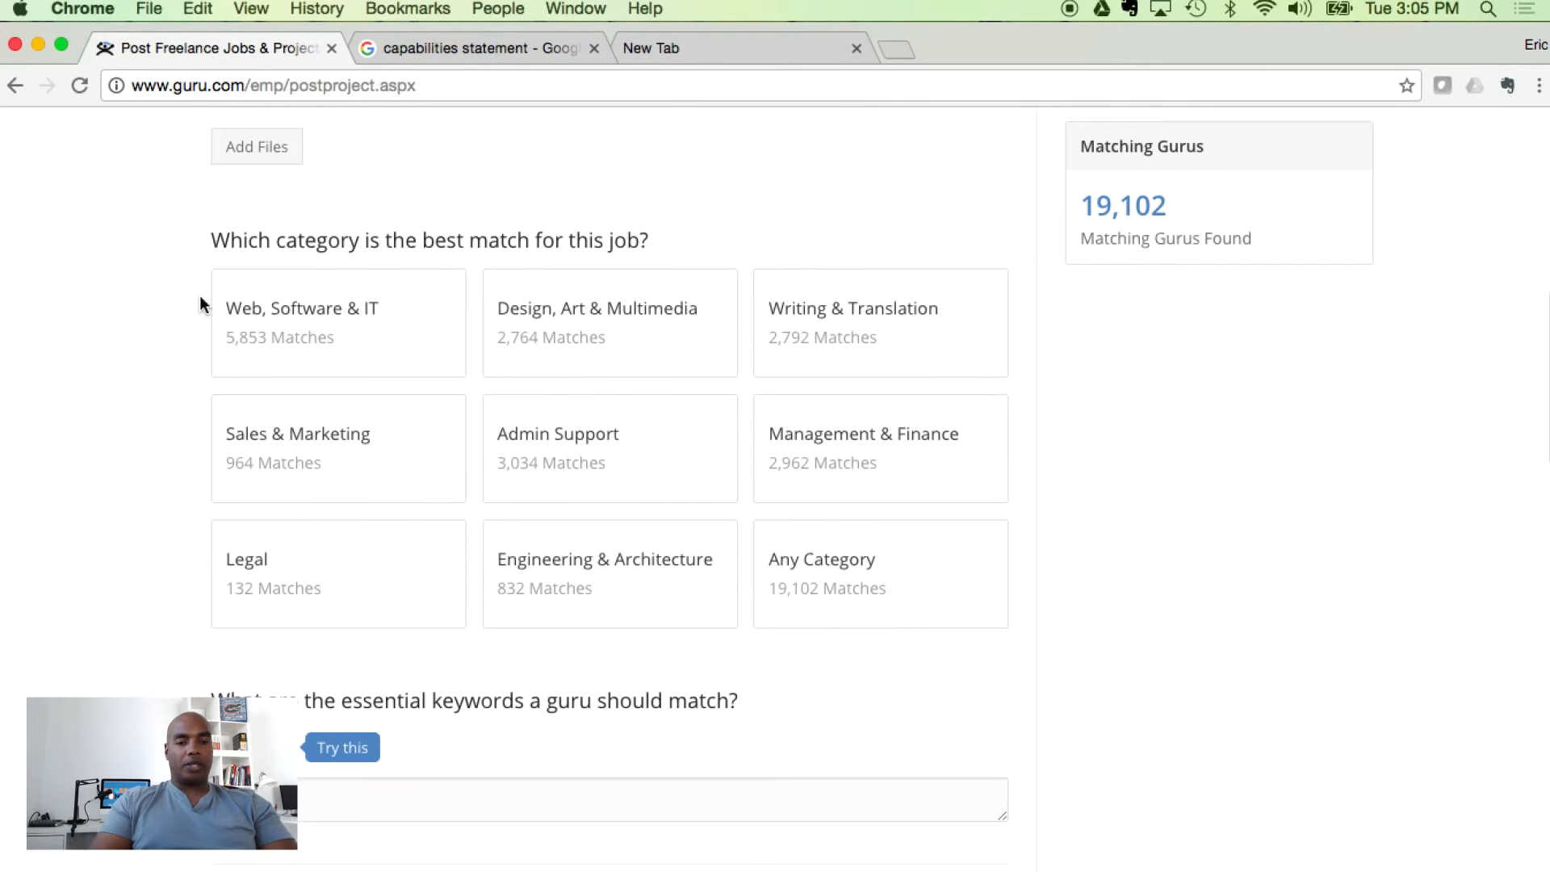
# Set the category to Design, Art & Multimedia and add 'graphic design' as a keyword tag
pyautogui.click(605, 314)
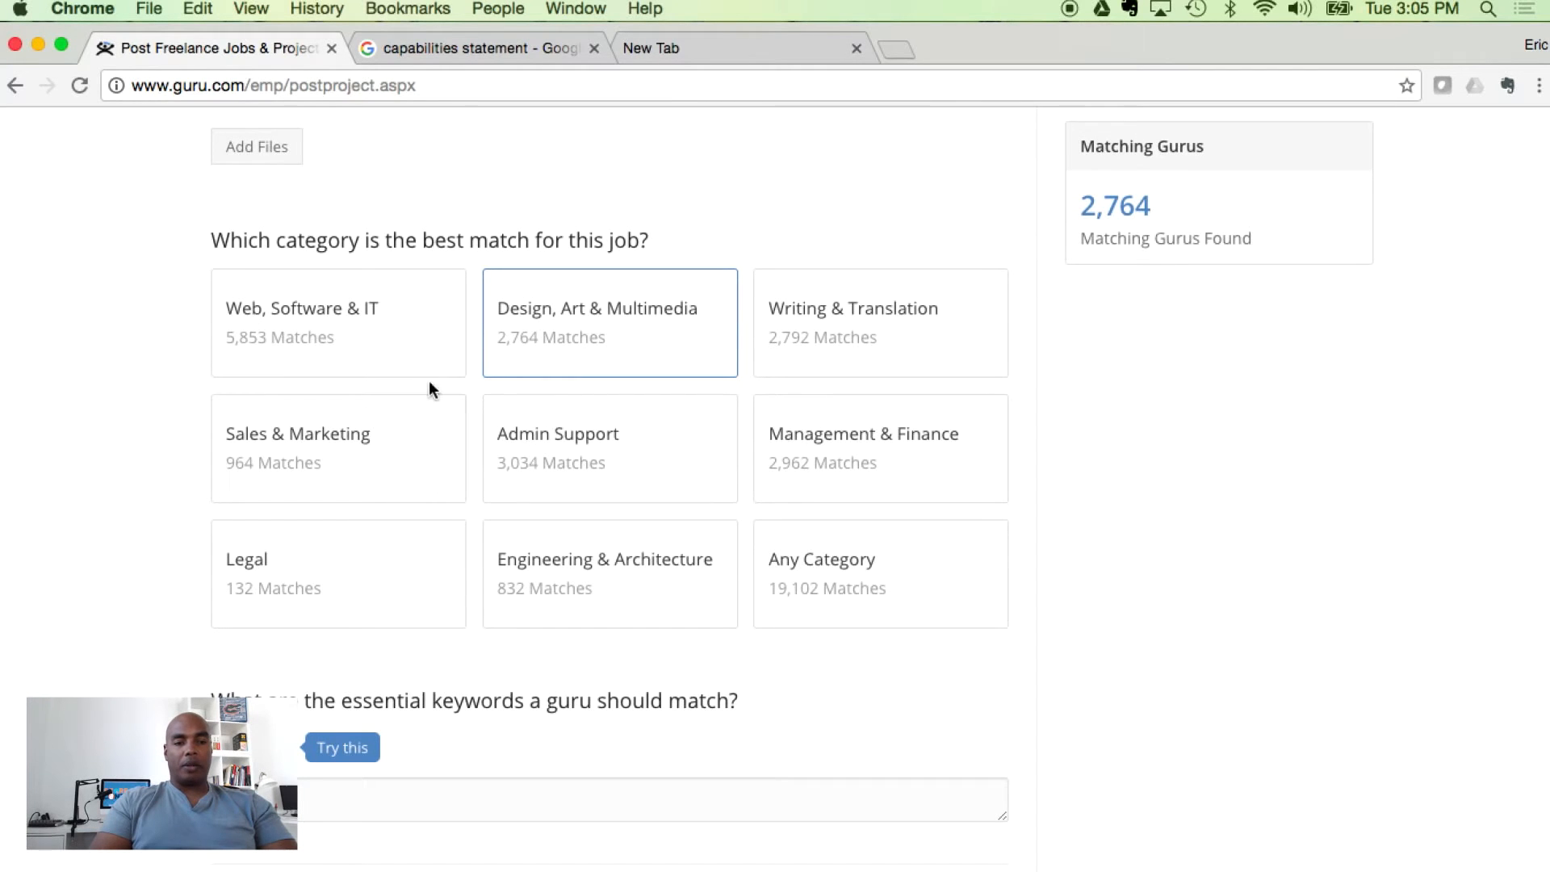
pyautogui.scroll(-2, 181, 467)
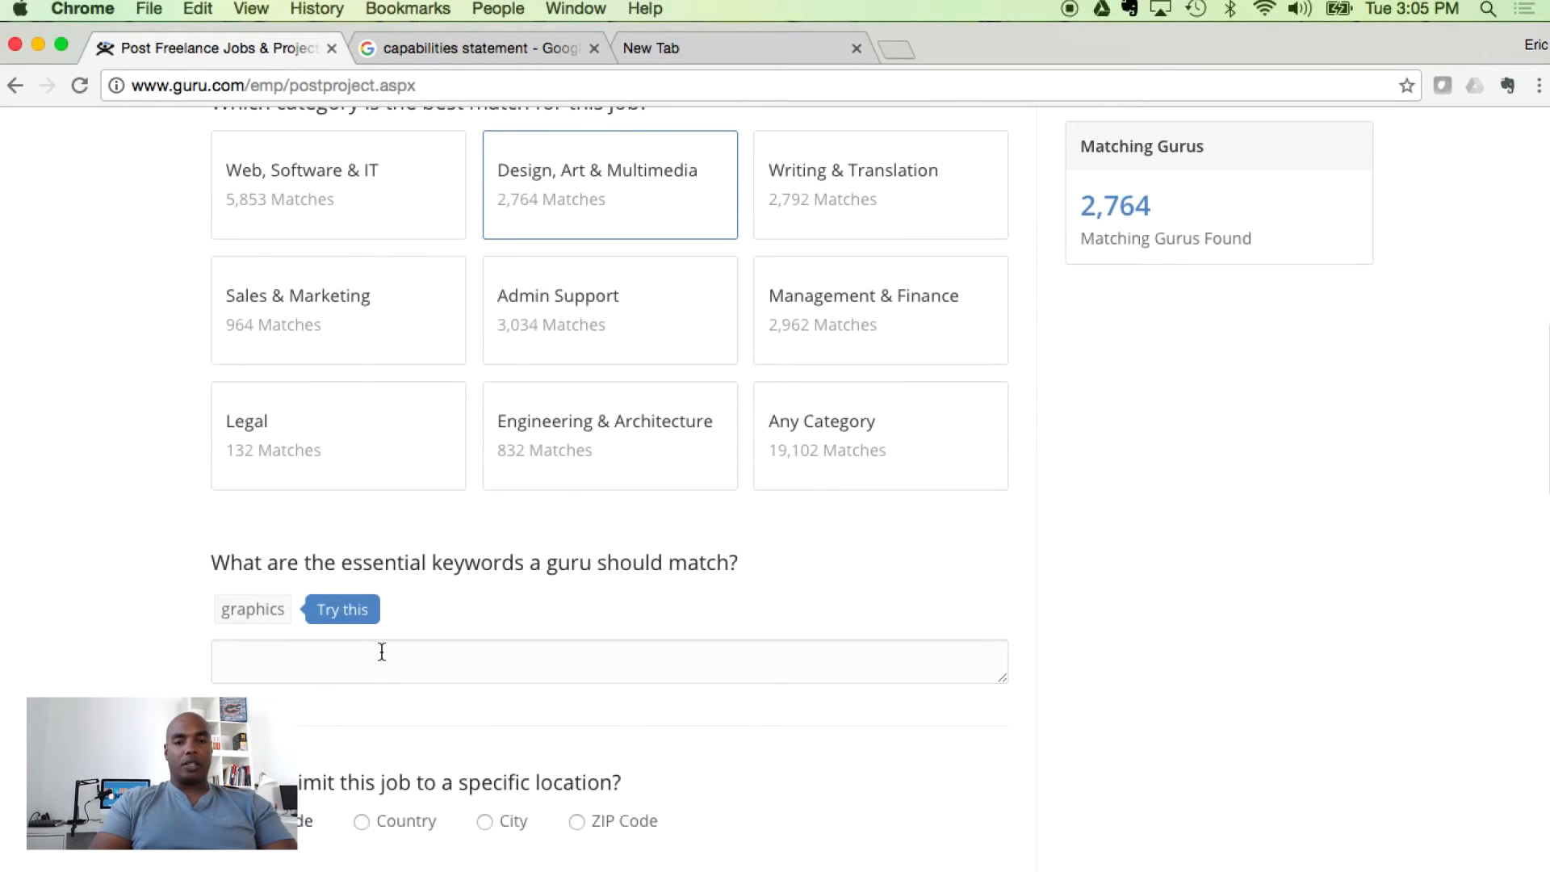
pyautogui.write('graph')
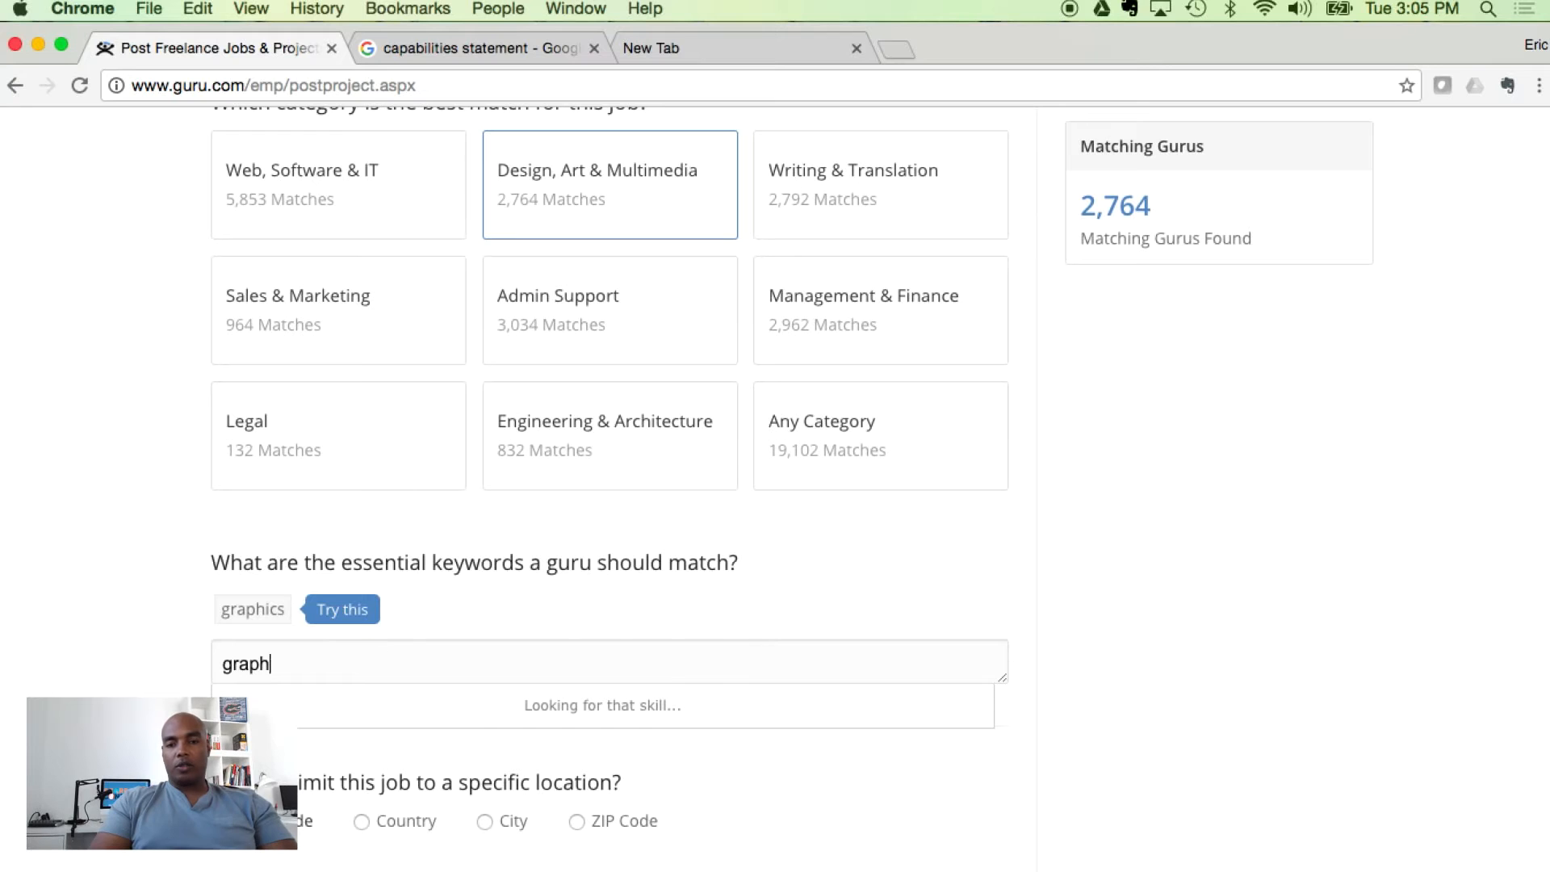
pyautogui.write('ic design')
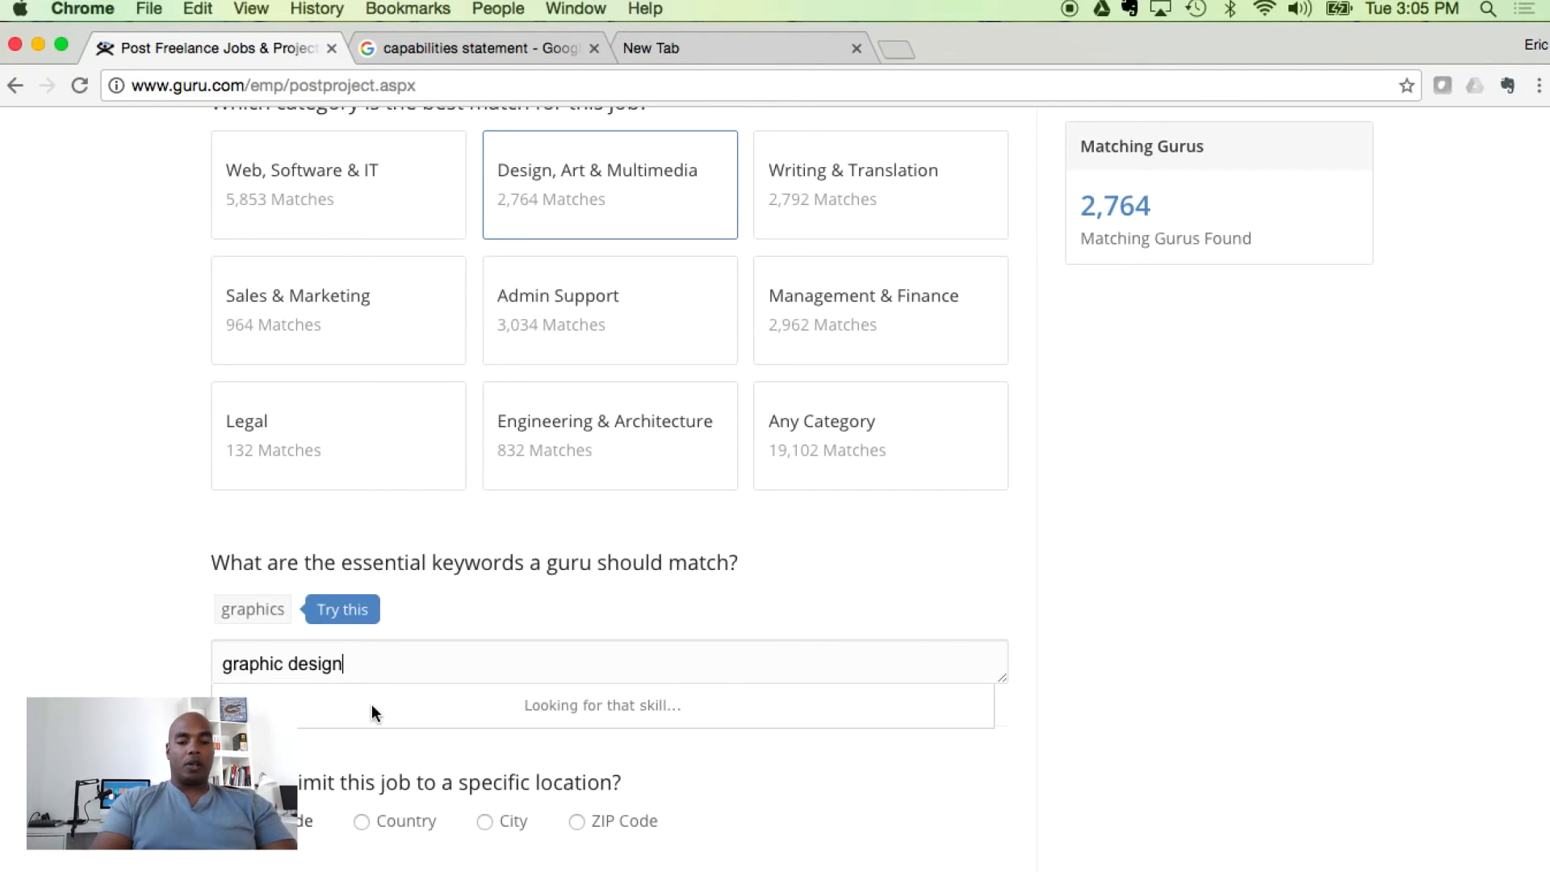
pyautogui.press('Return')
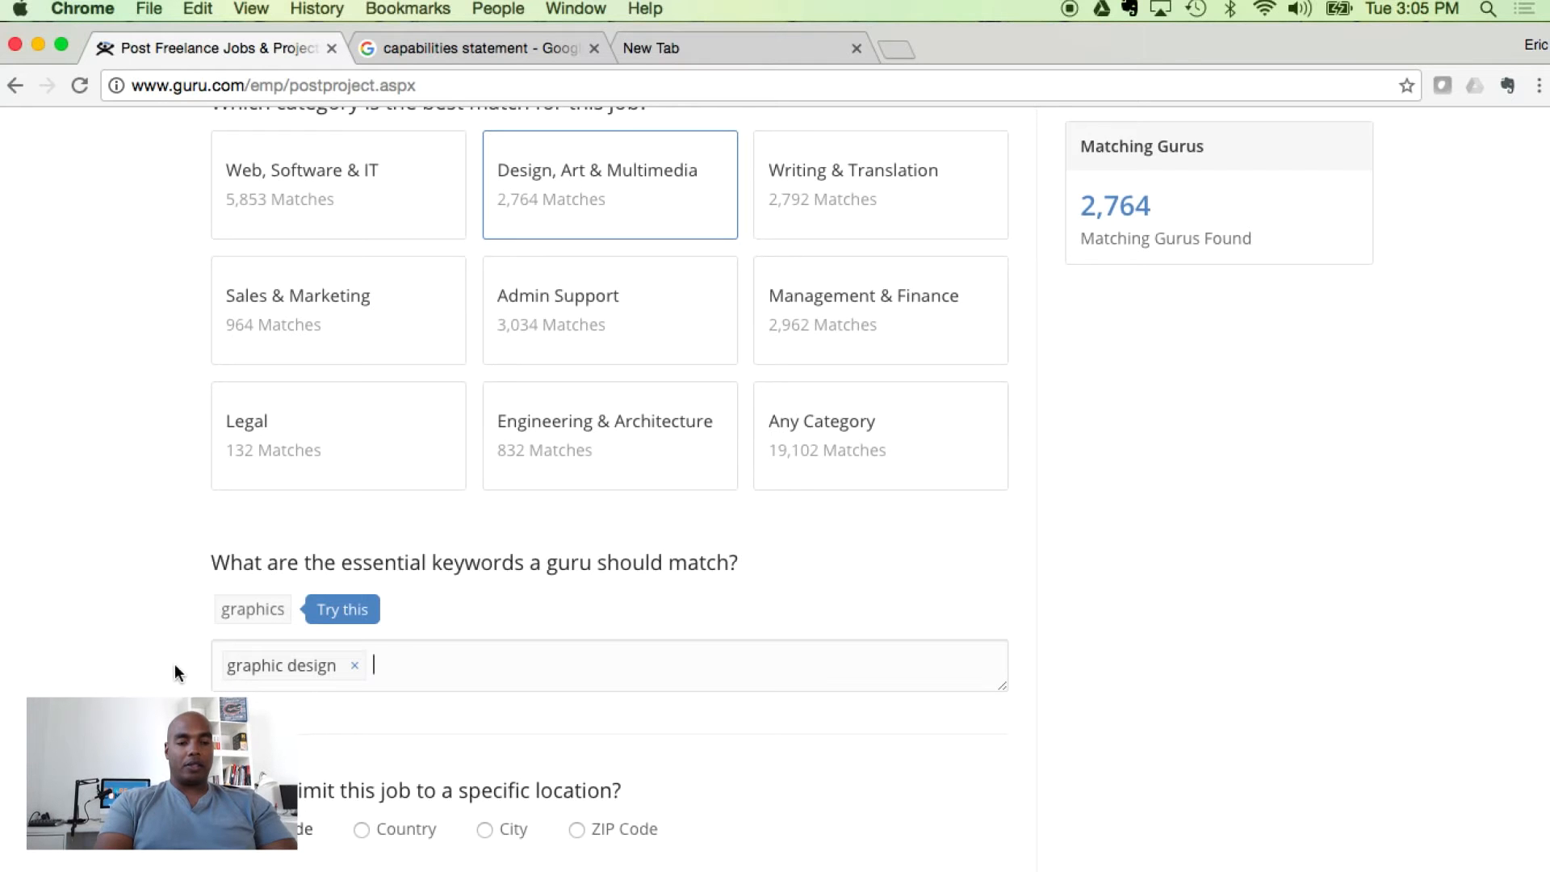
pyautogui.scroll(-5, 254, 669)
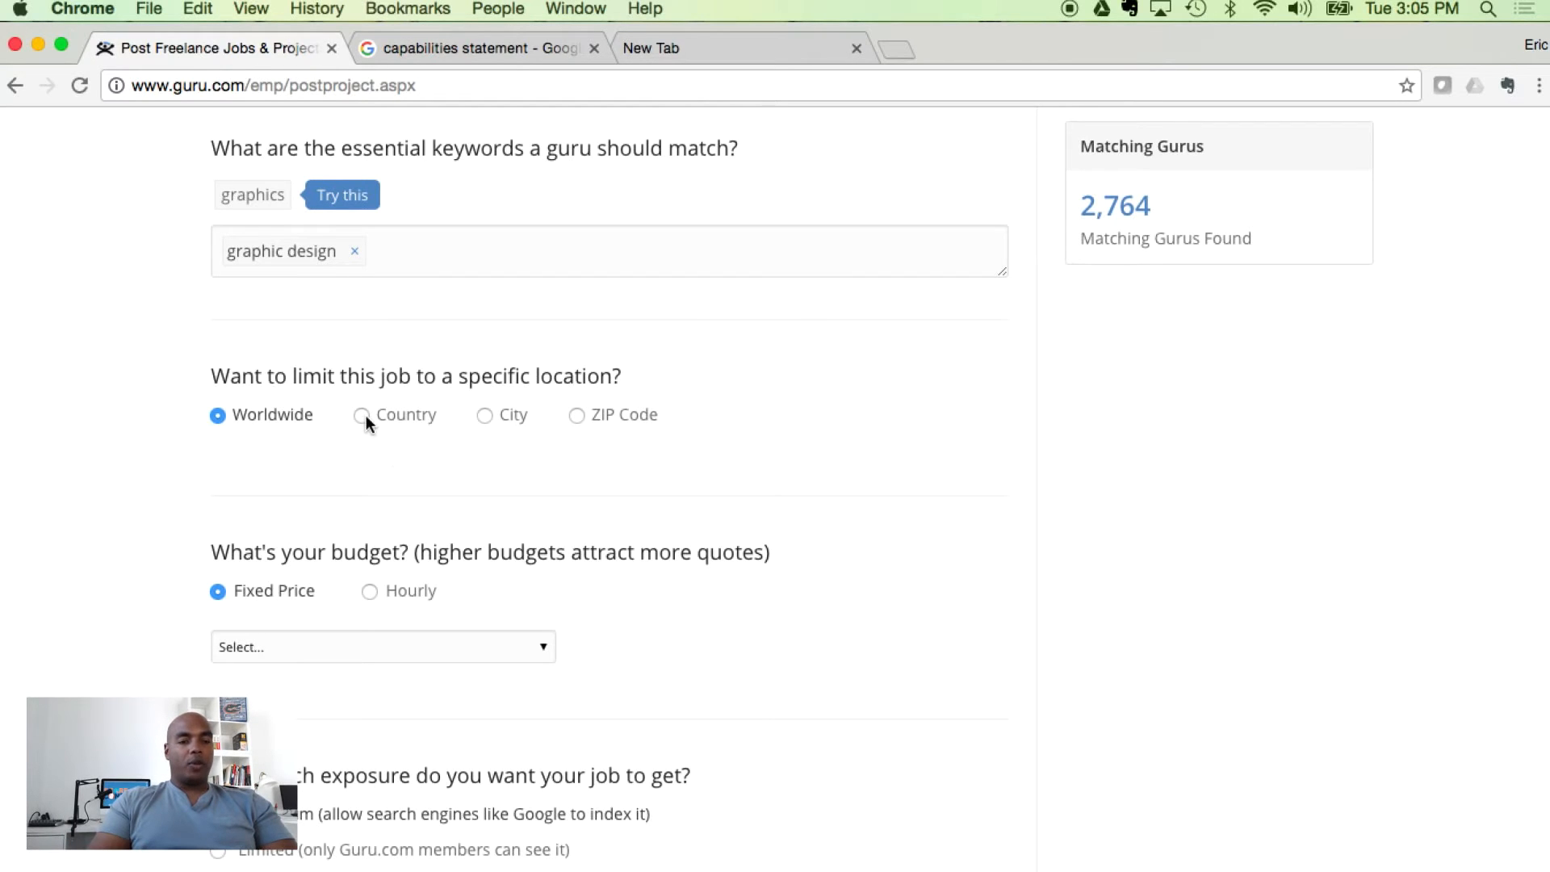
pyautogui.scroll(-1, 371, 440)
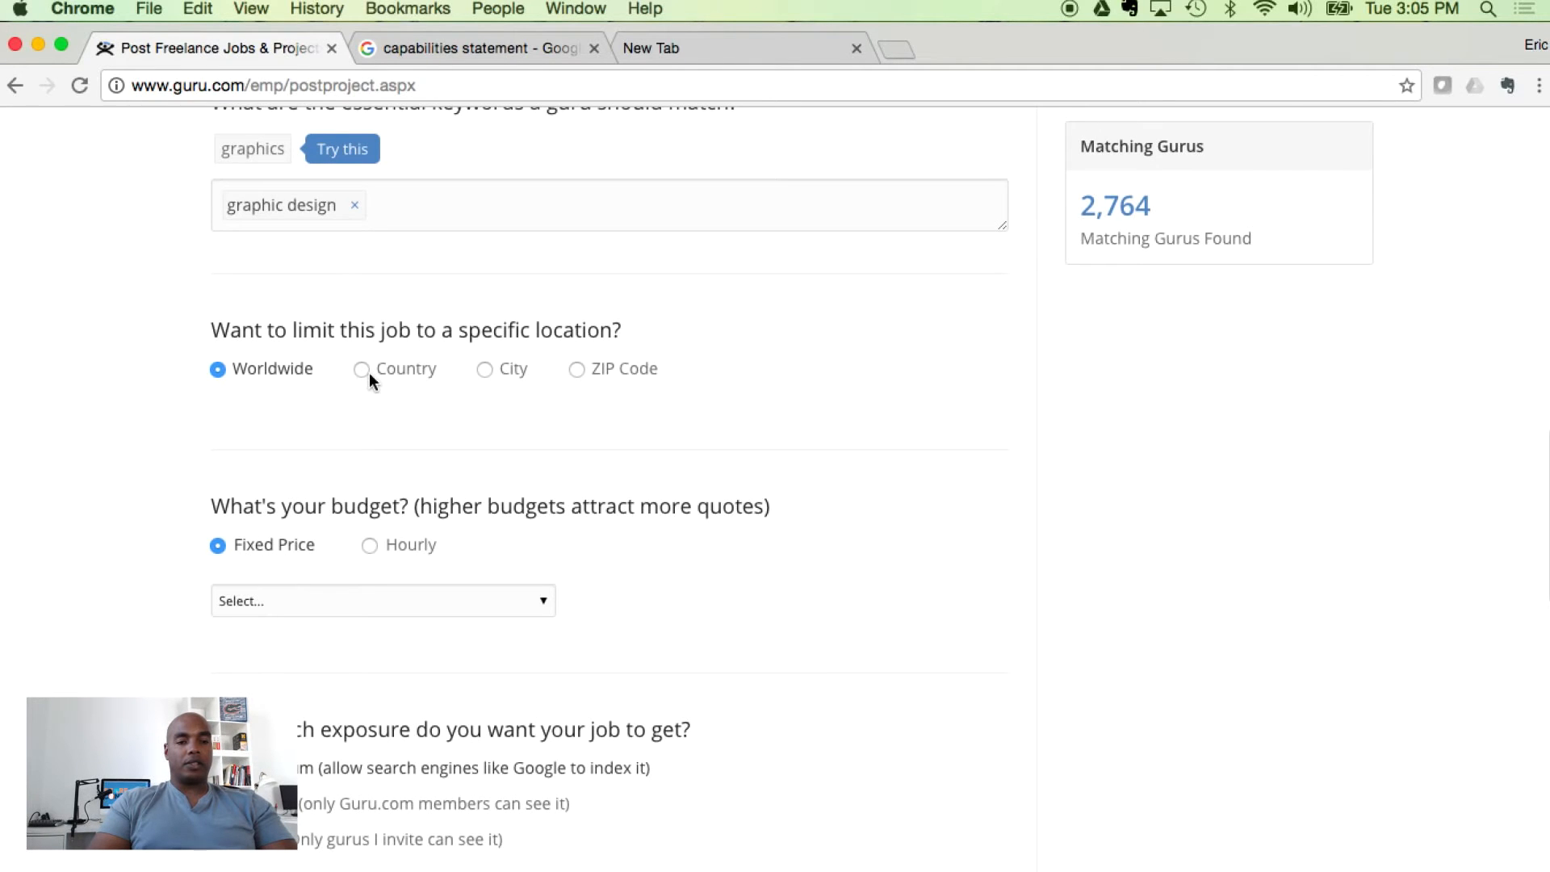
pyautogui.scroll(-3, 193, 440)
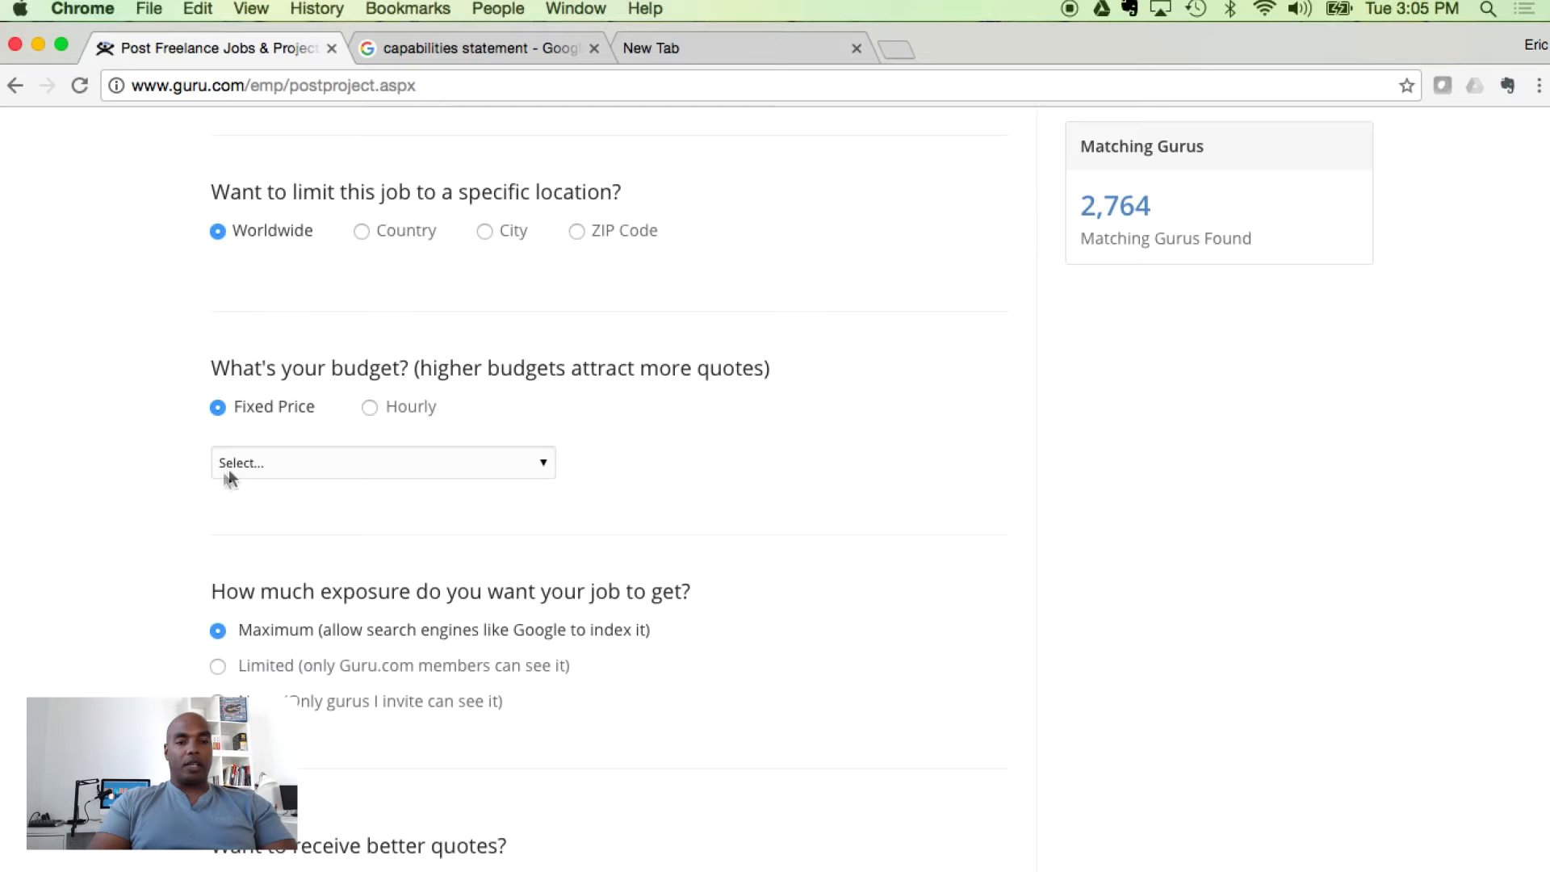
pyautogui.scroll(-2, 178, 493)
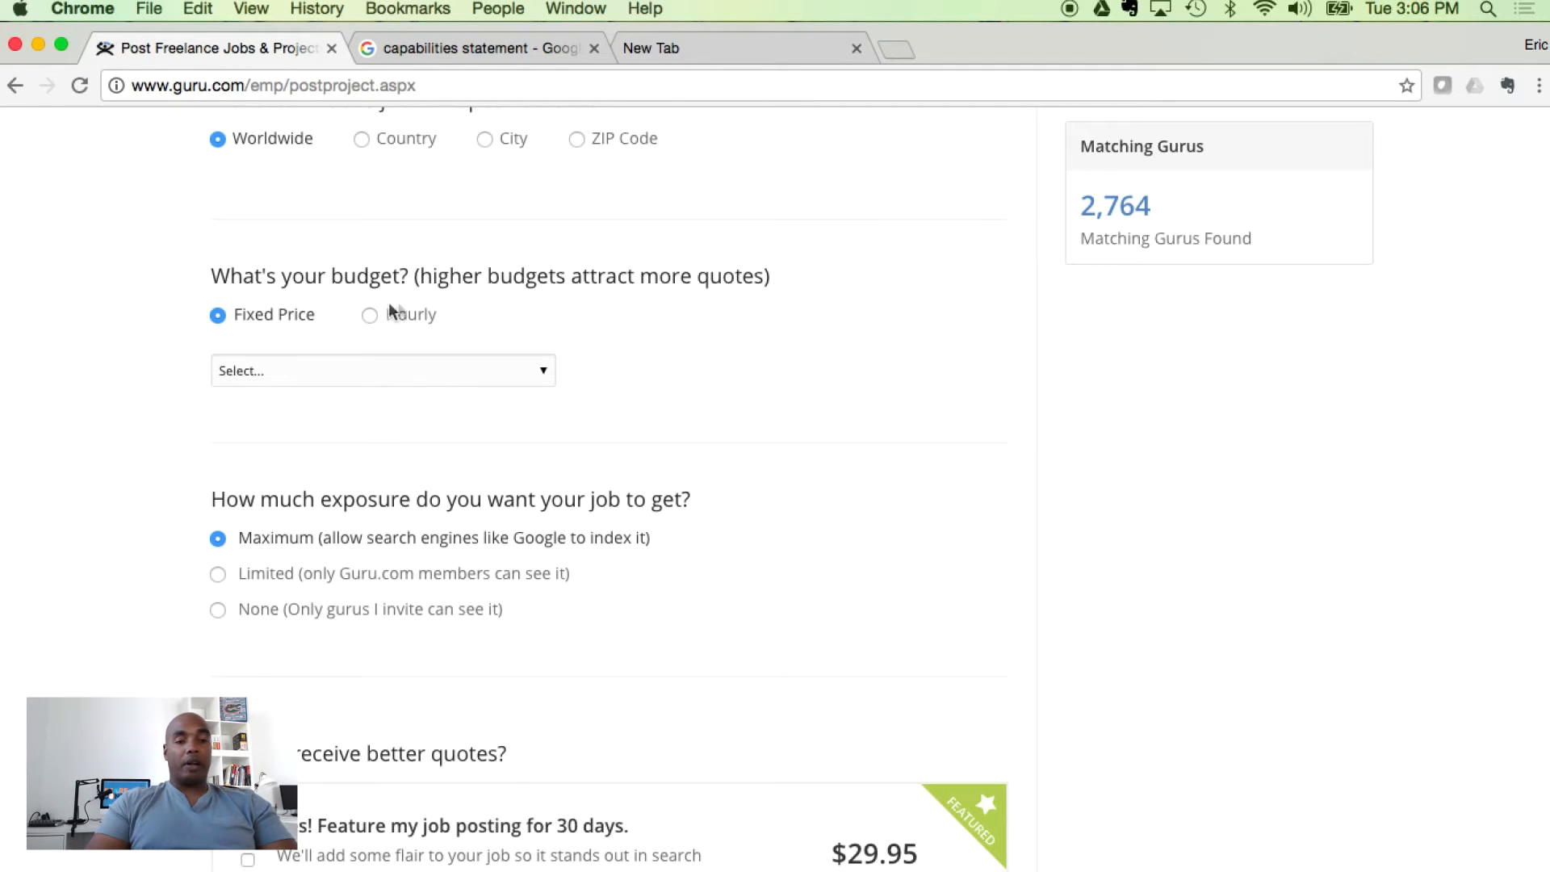
# Choose the $250 to $500 fixed-price budget range for the job
pyautogui.click(408, 369)
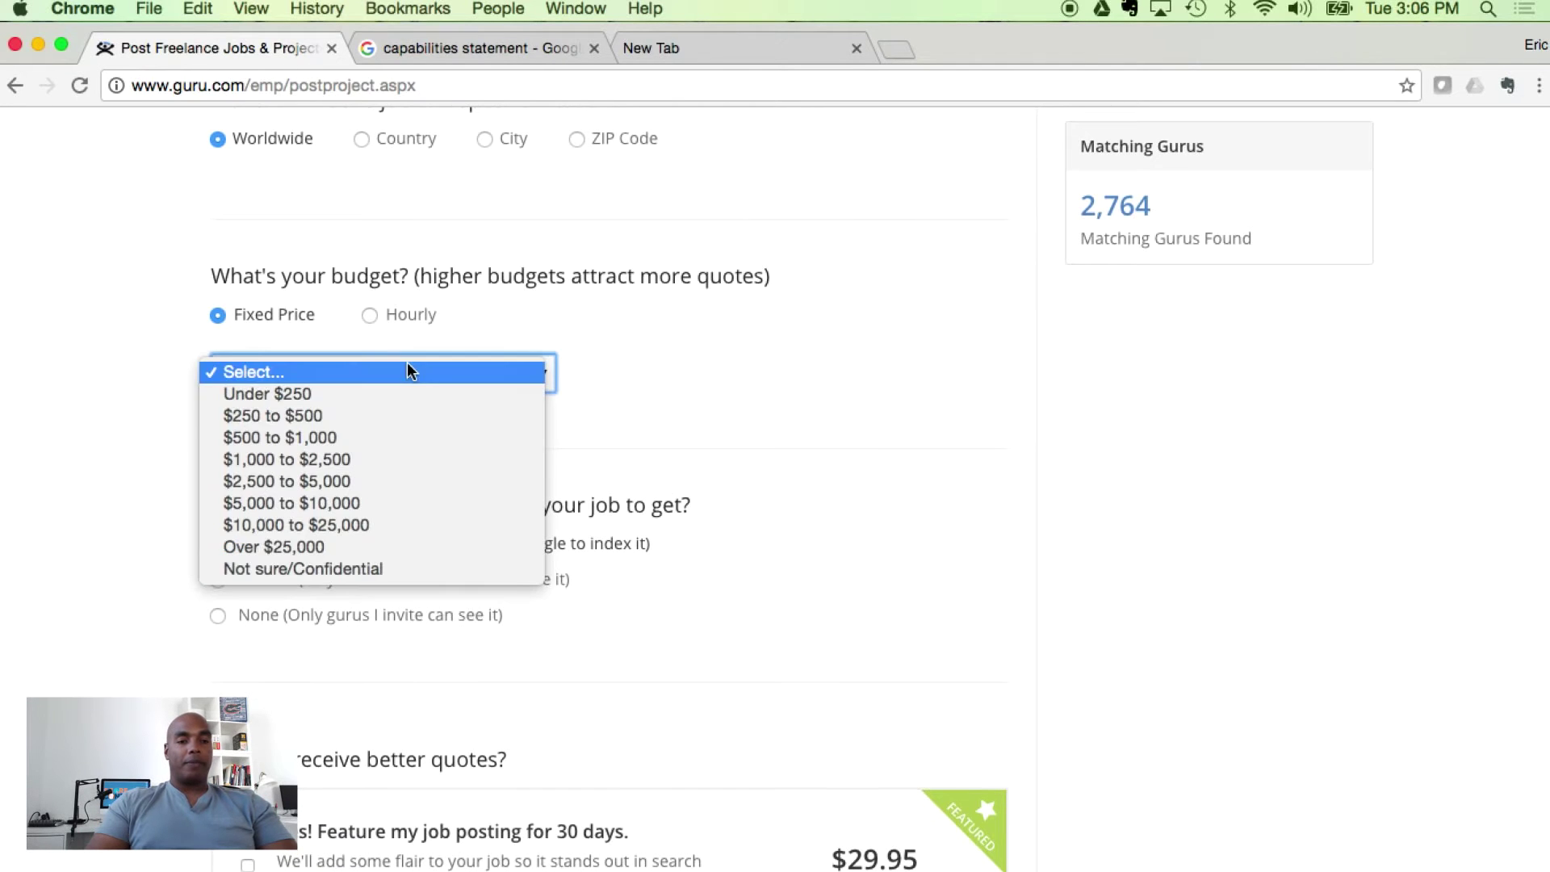
pyautogui.click(406, 417)
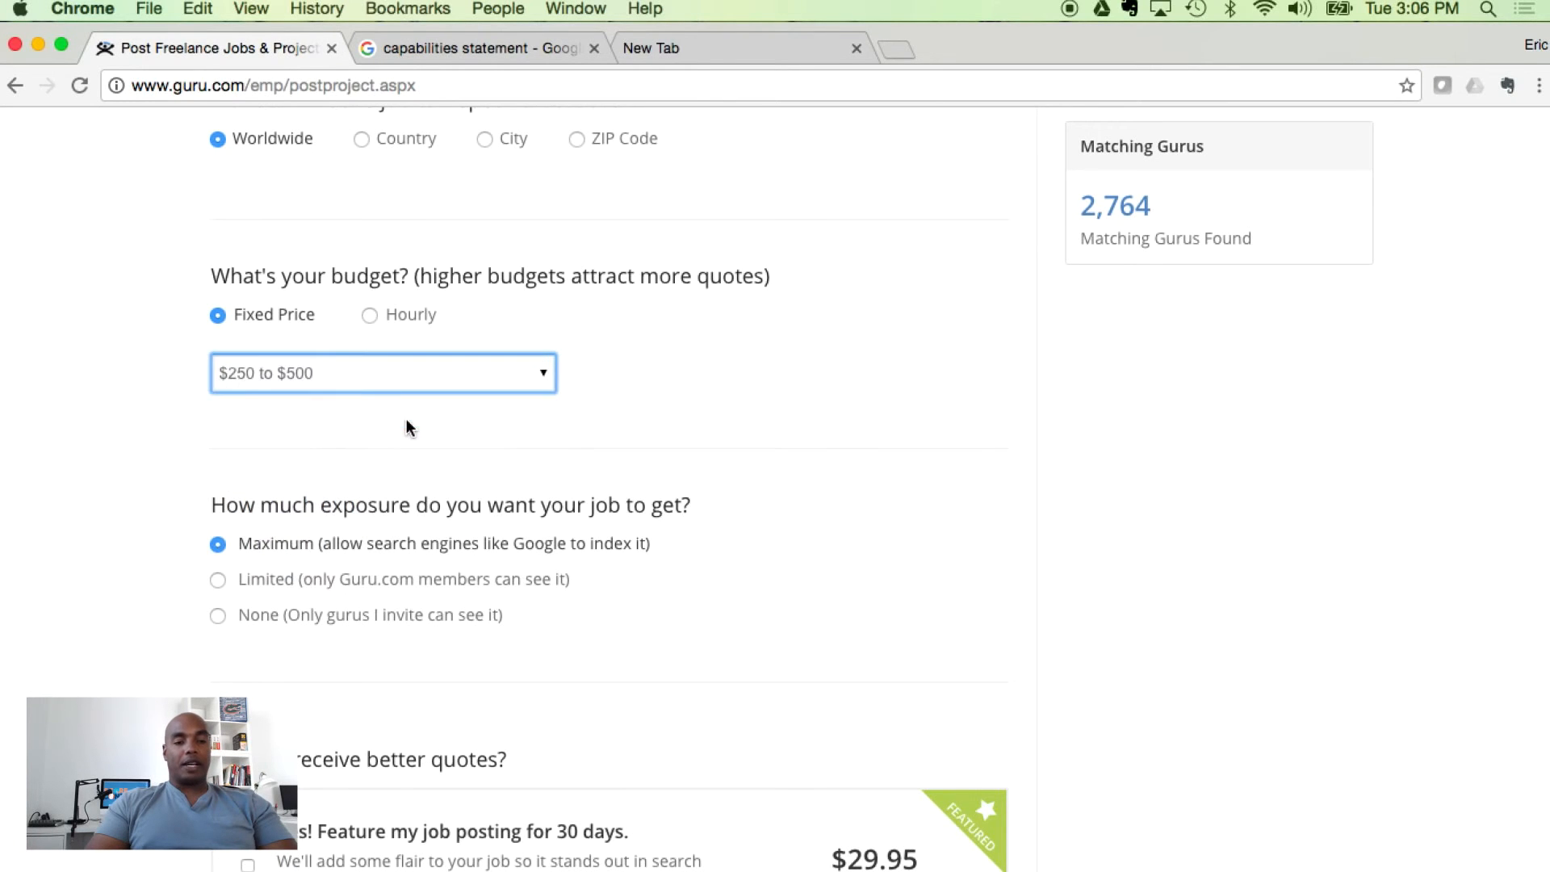
pyautogui.scroll(-1, 188, 457)
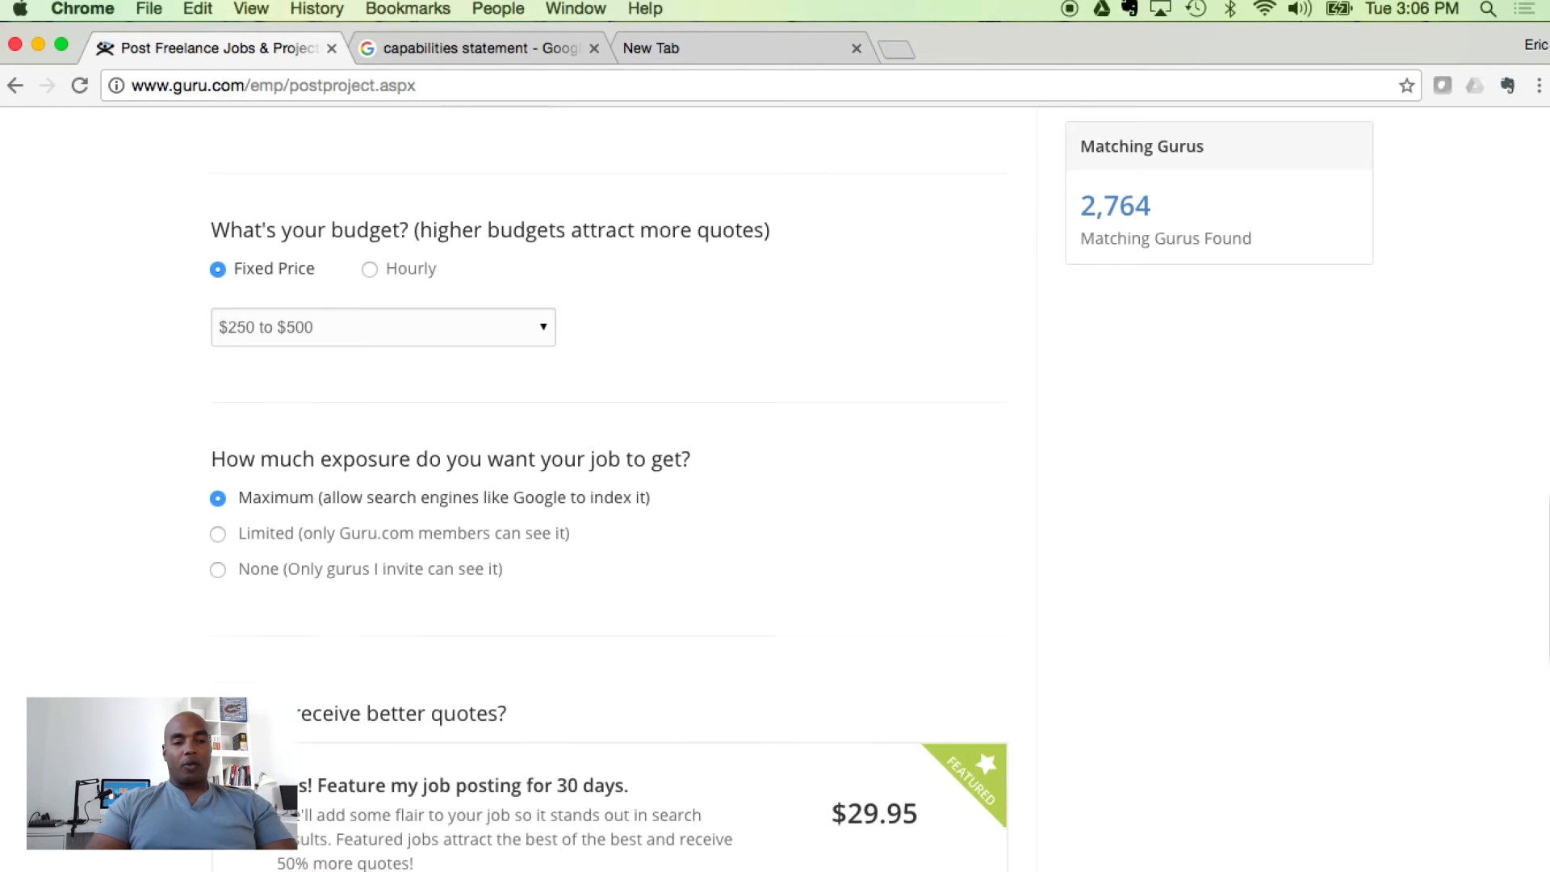
pyautogui.scroll(1, 187, 457)
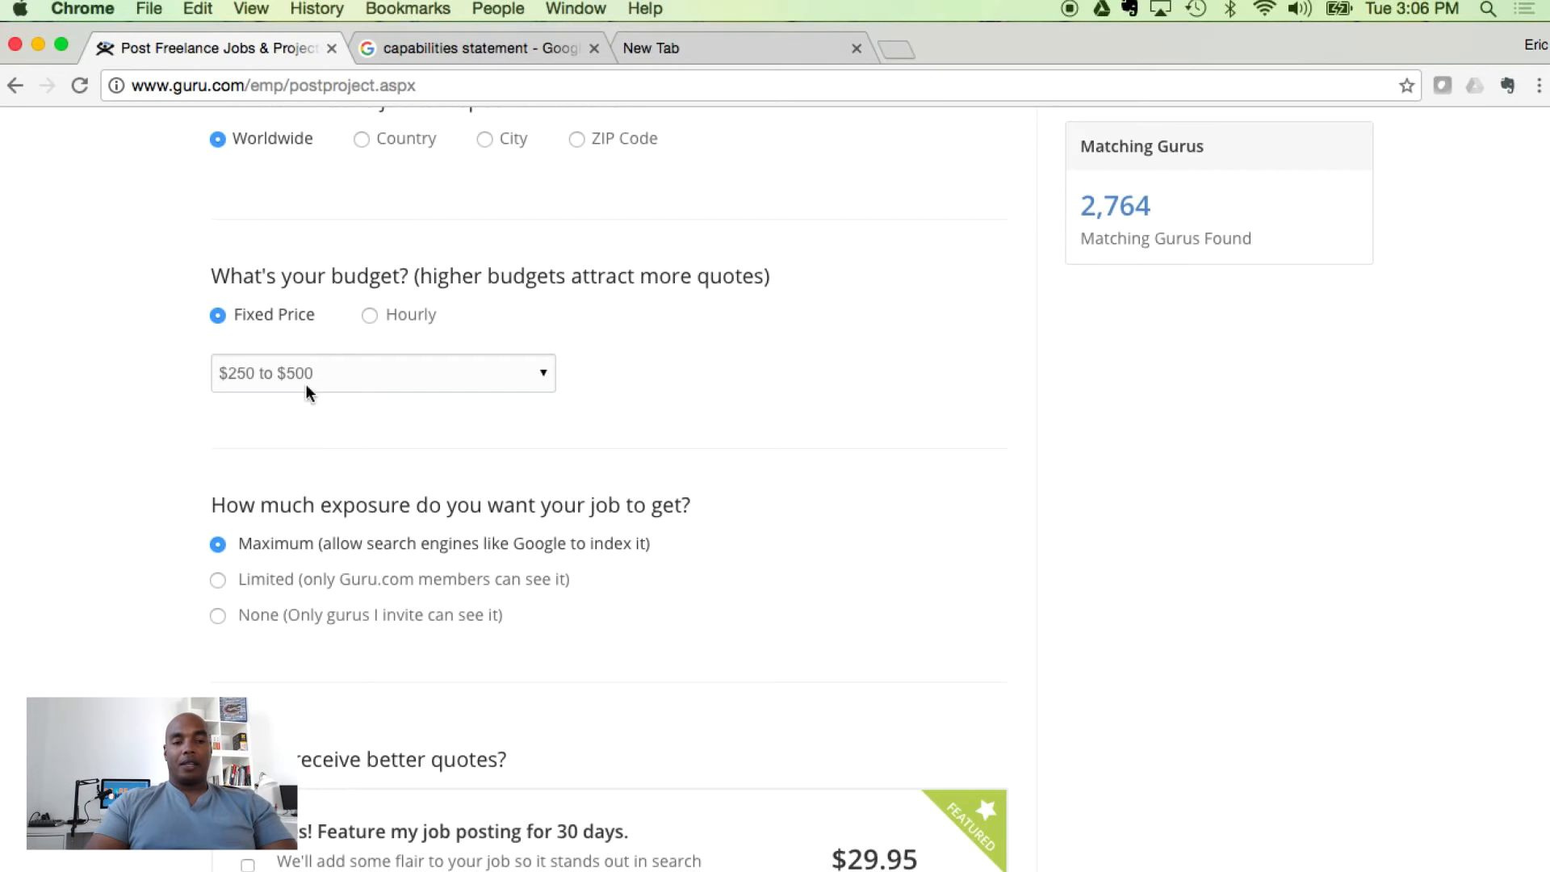
pyautogui.scroll(-3, 184, 431)
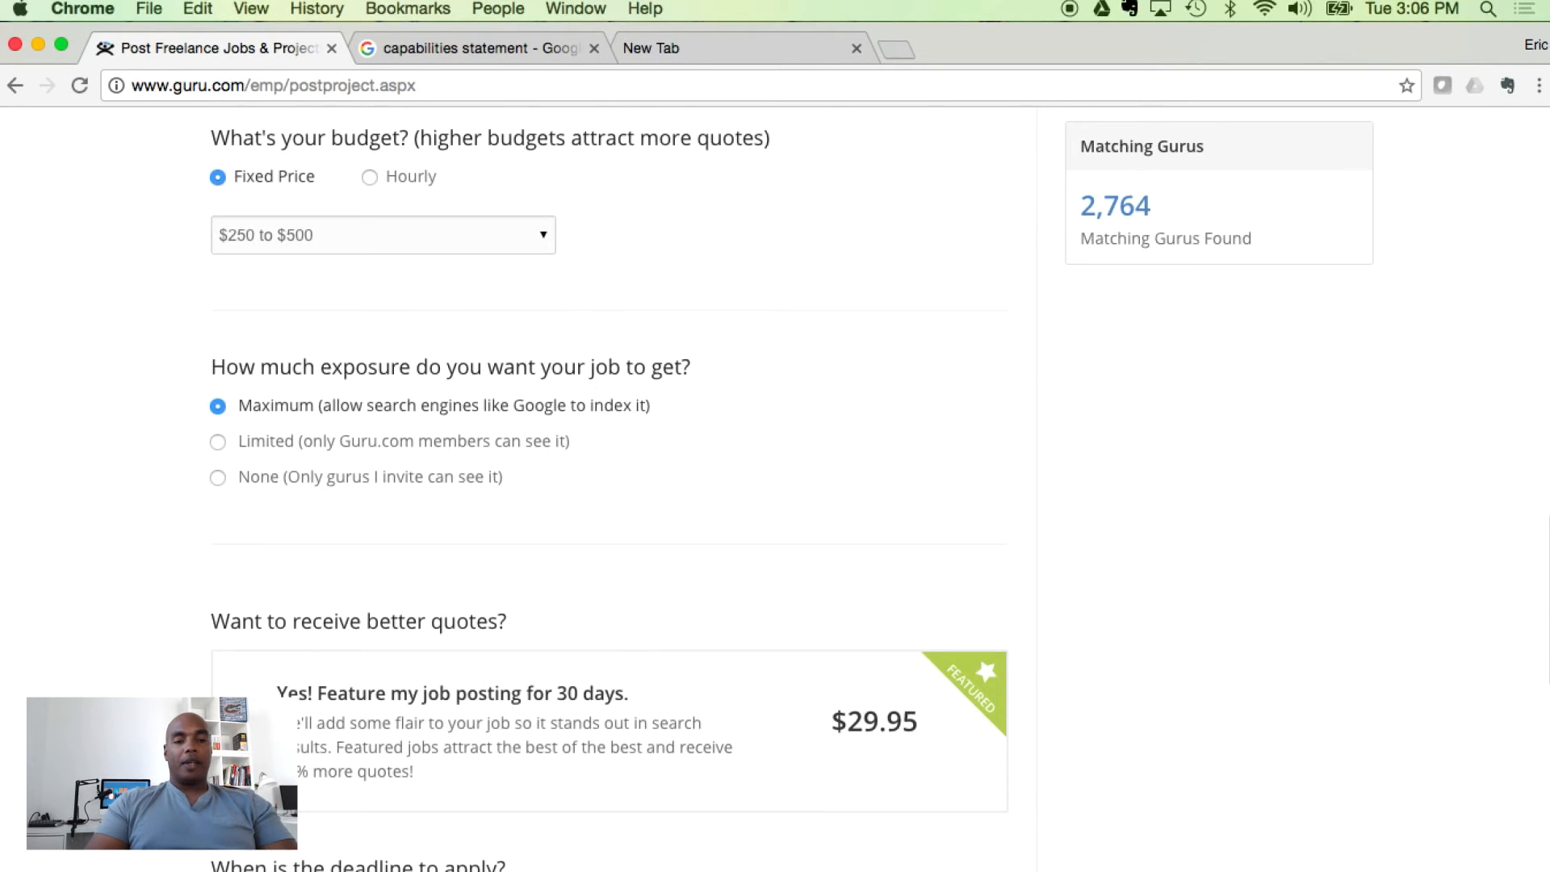
pyautogui.scroll(1, 557, 499)
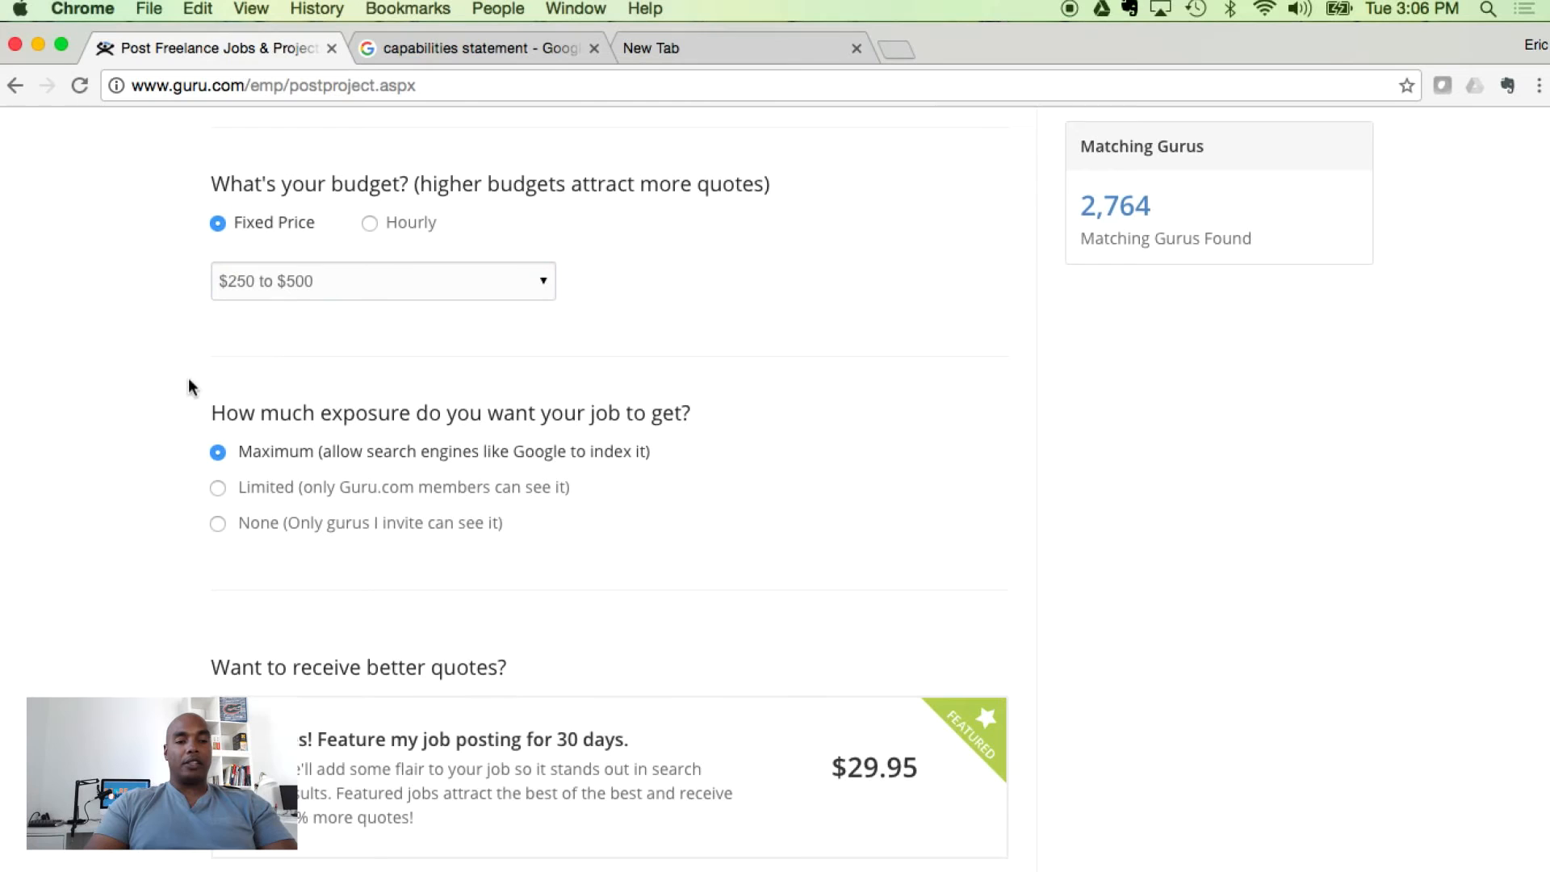
pyautogui.scroll(-1, 188, 387)
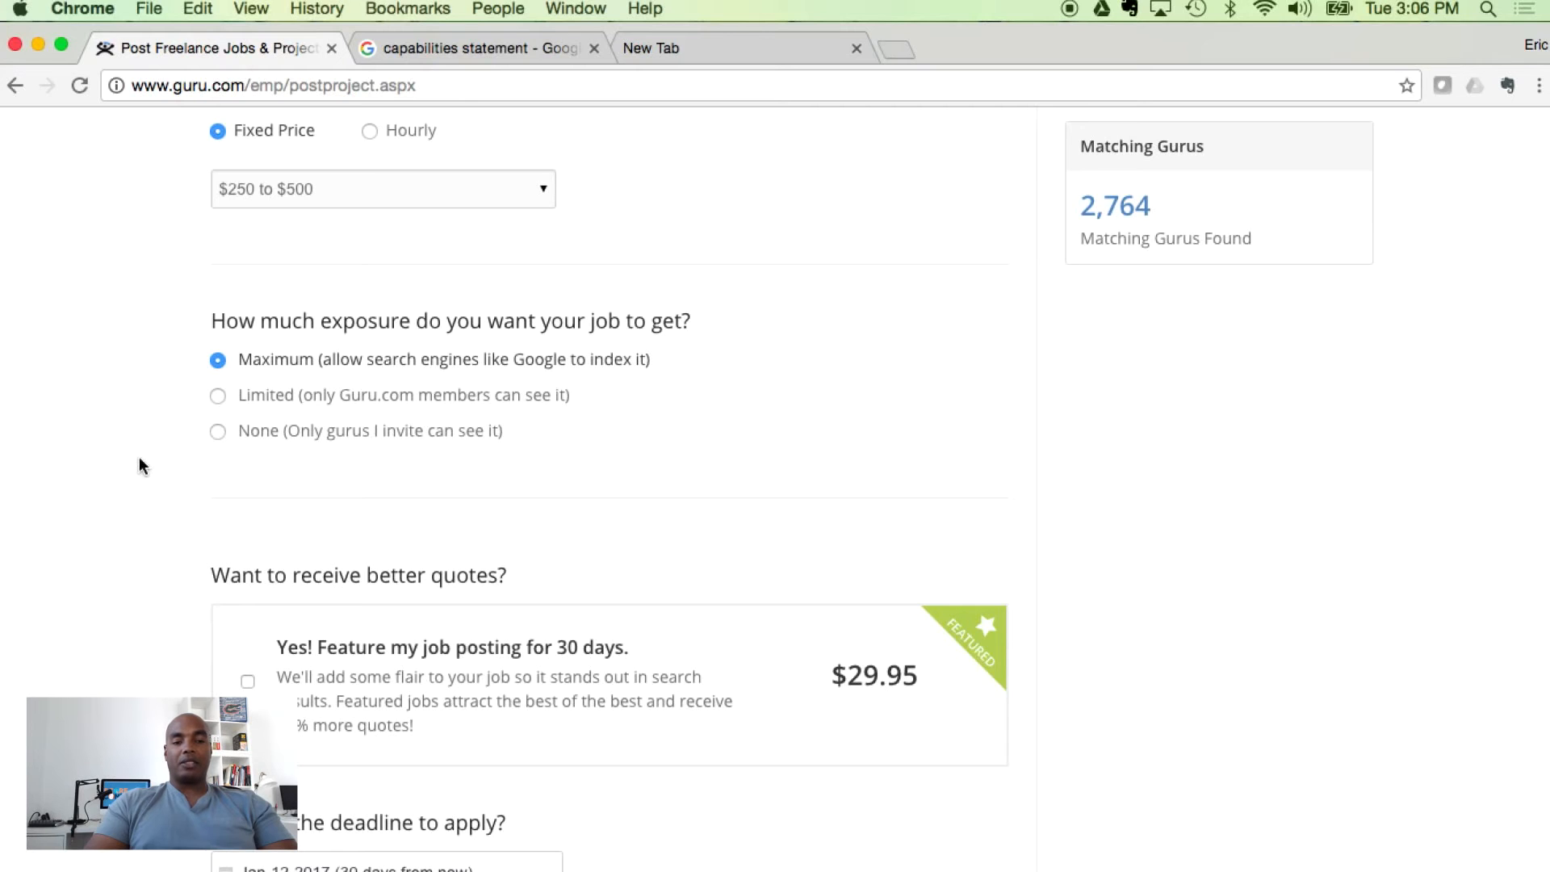
pyautogui.scroll(-2, 139, 466)
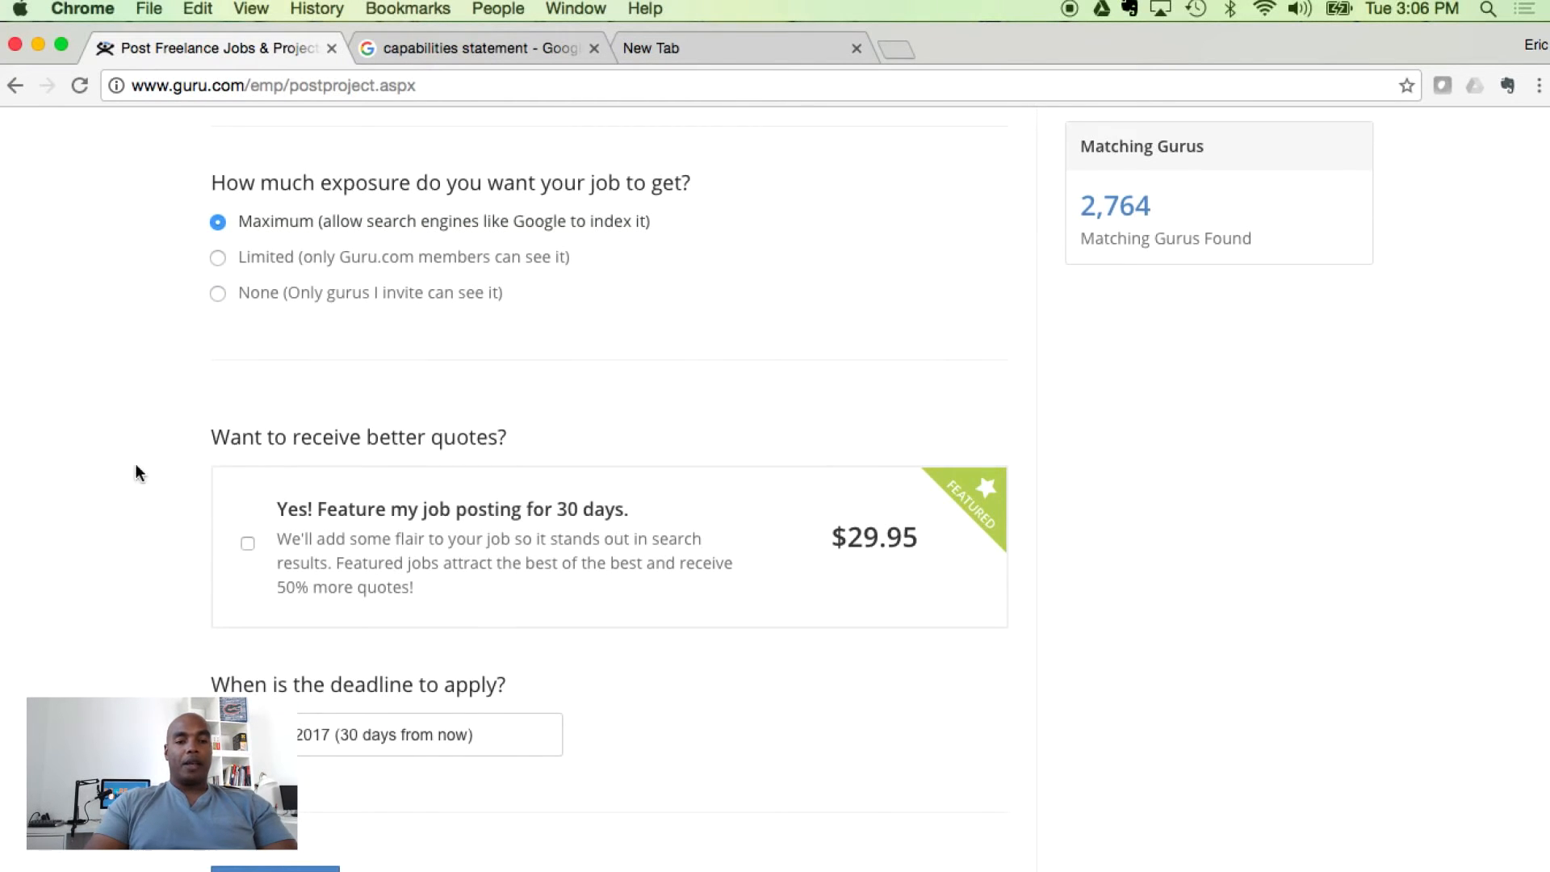
pyautogui.scroll(-1, 139, 472)
pyautogui.scroll(-1, 135, 470)
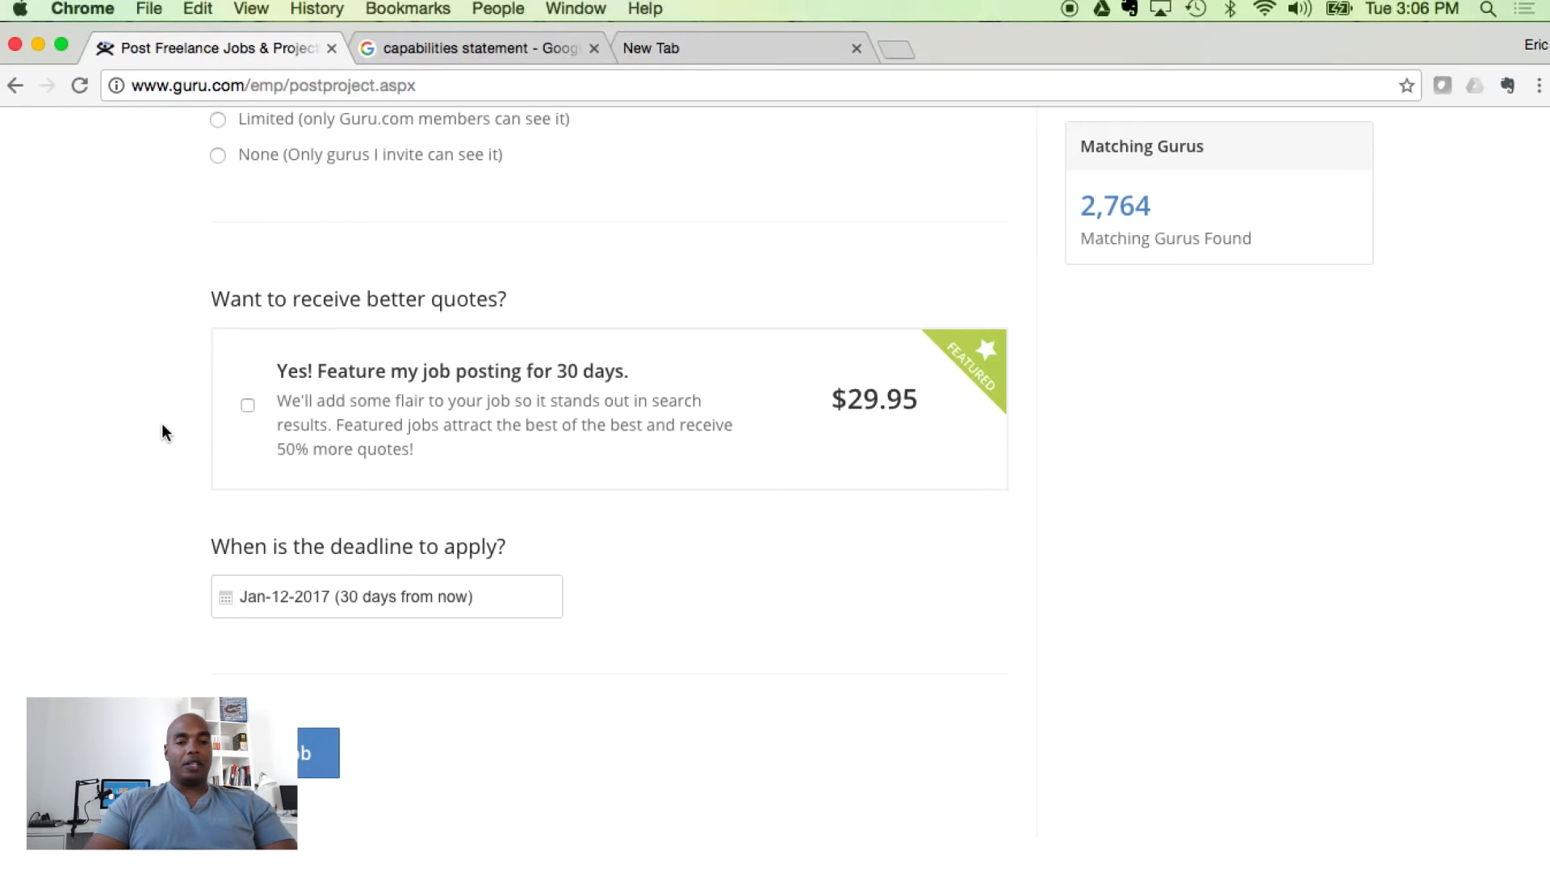
pyautogui.scroll(-2, 175, 460)
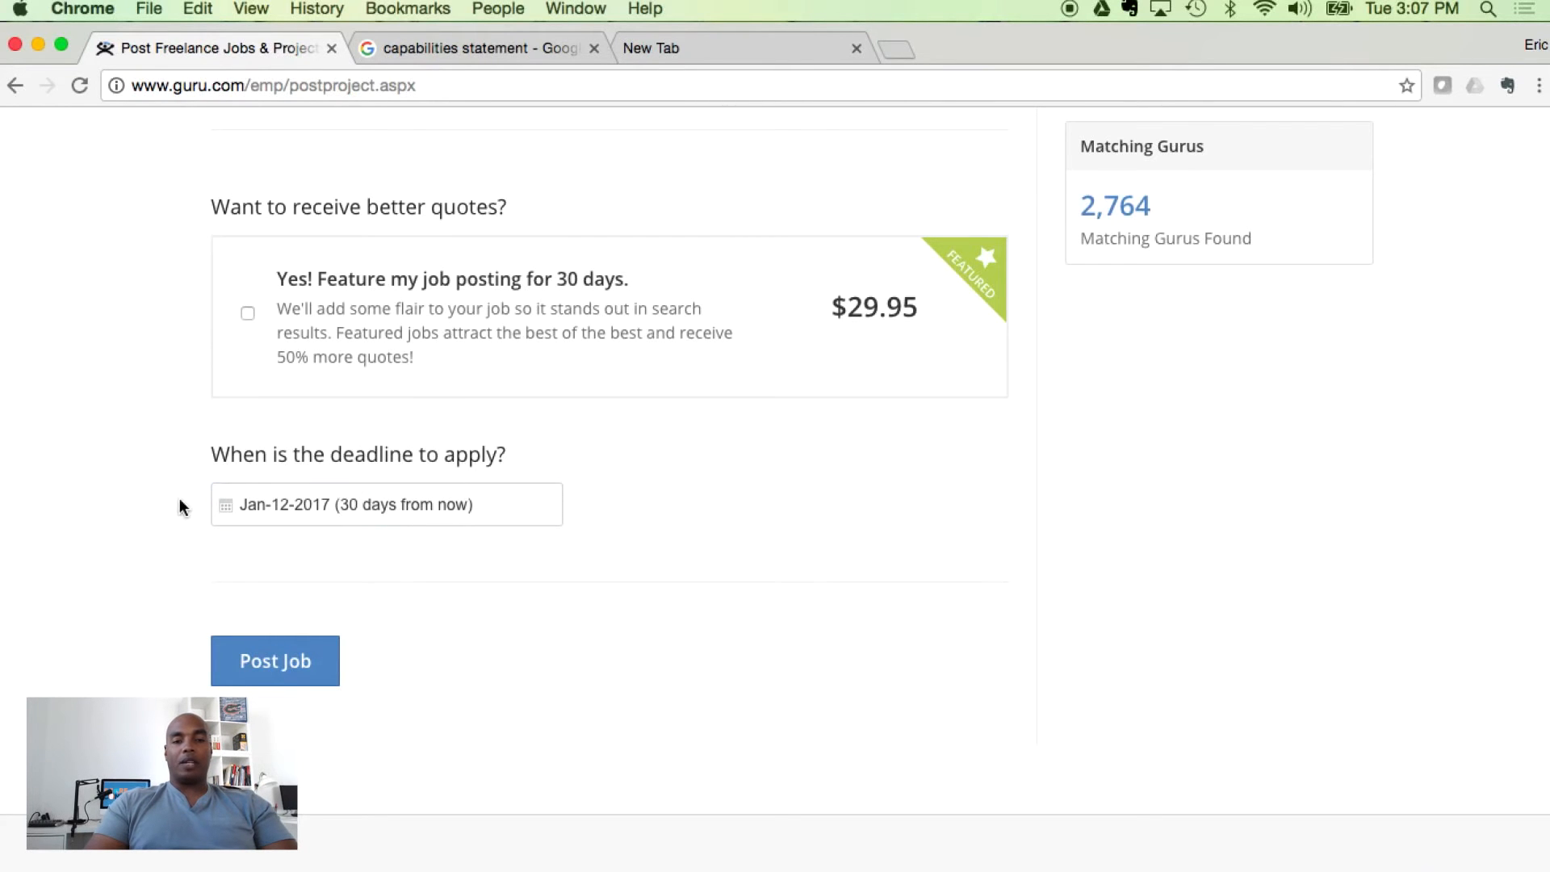
pyautogui.scroll(10, 179, 507)
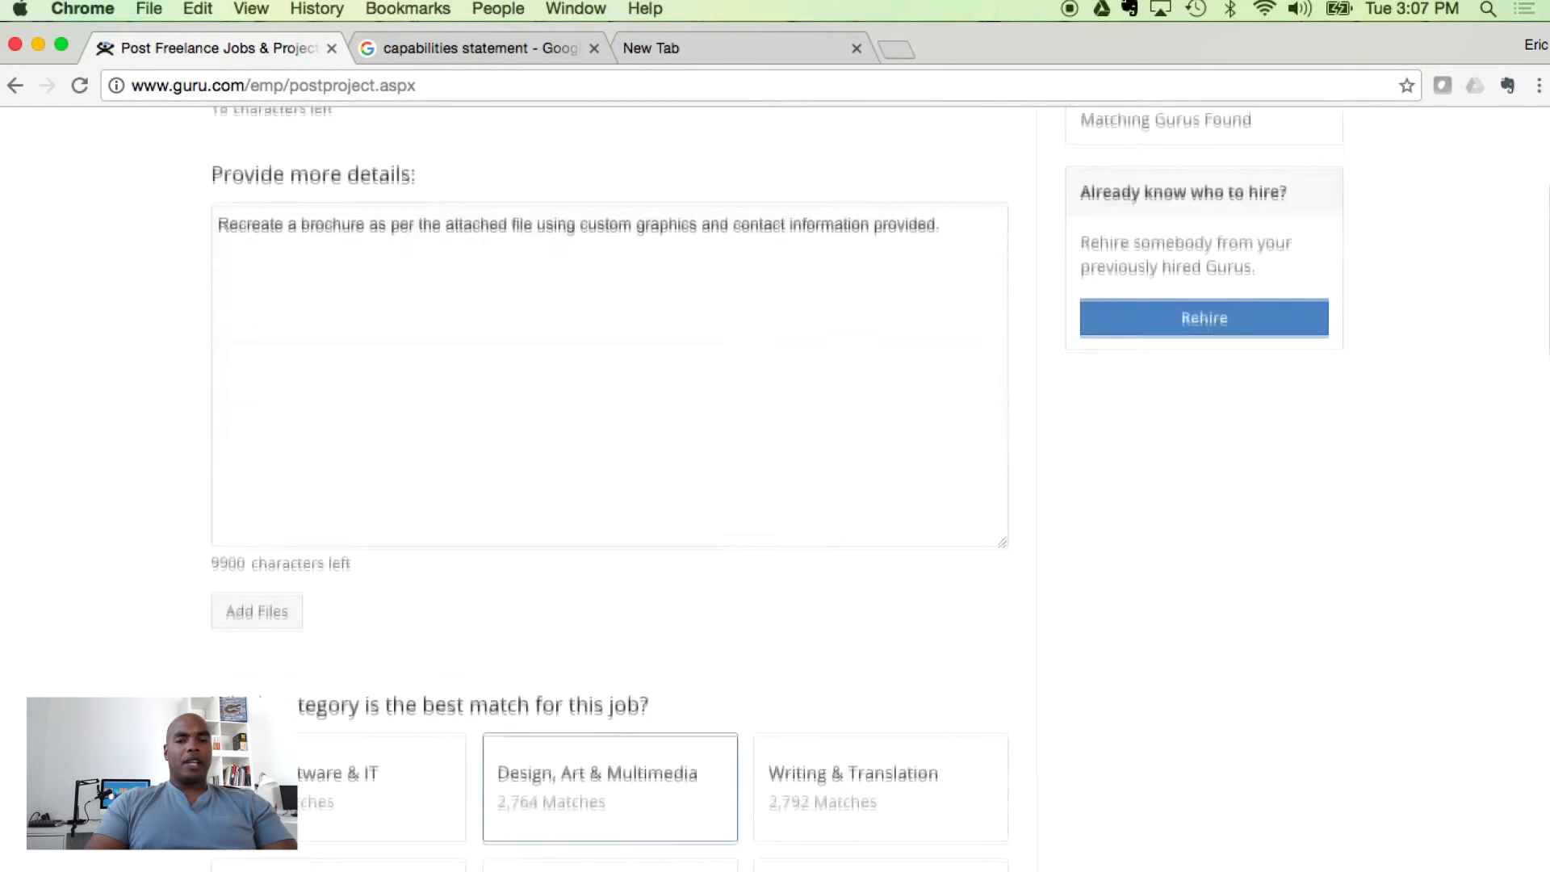
pyautogui.scroll(-1, 776, 485)
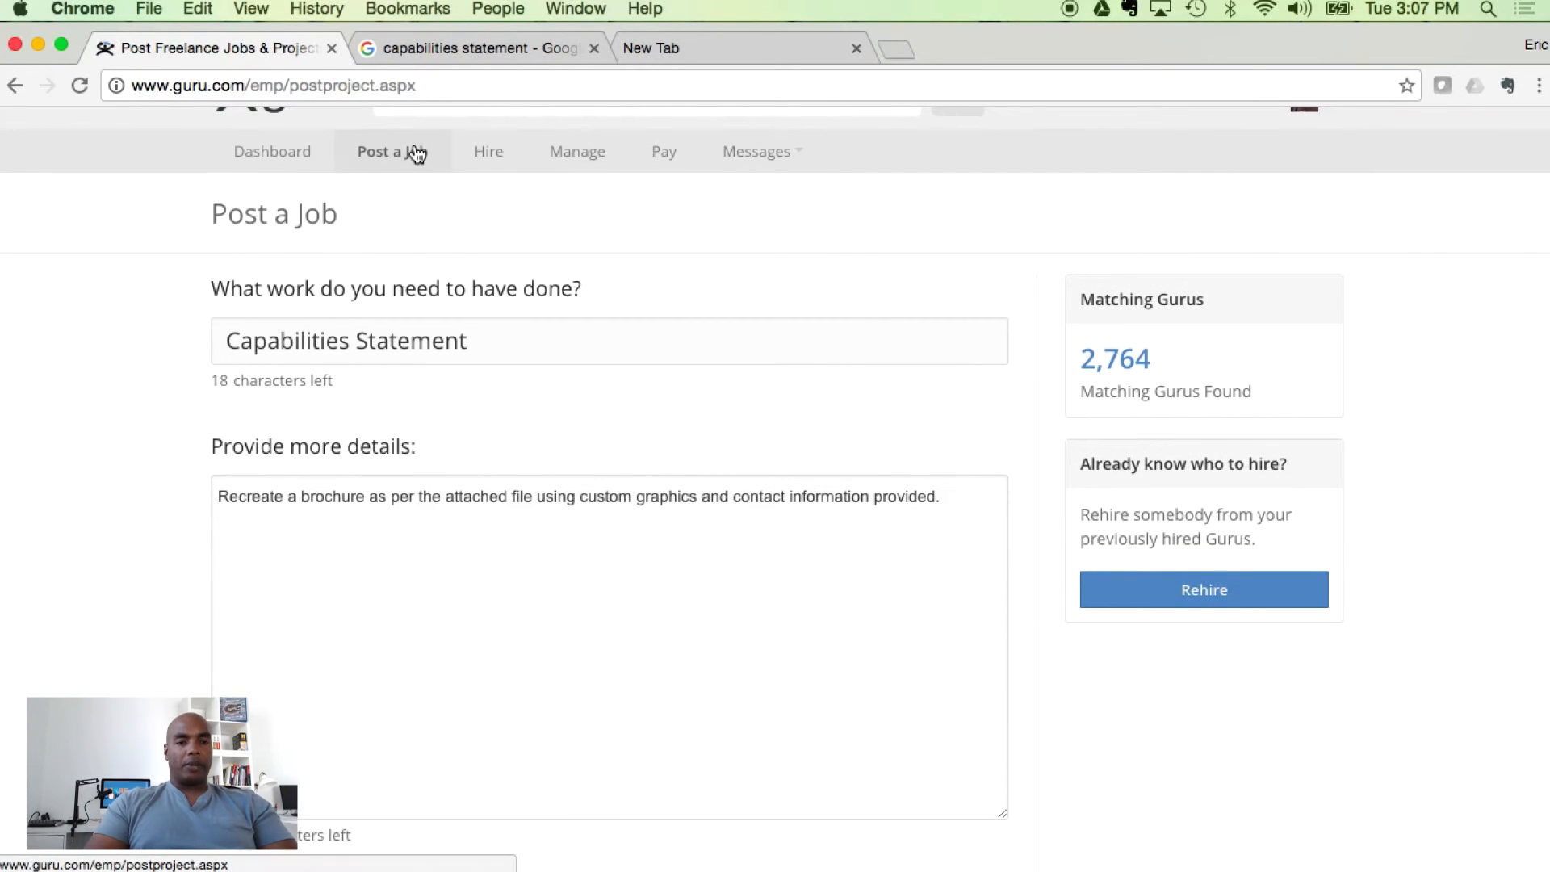
# Go to the employer dashboard listing quotes, work rooms and invoices
pyautogui.click(273, 163)
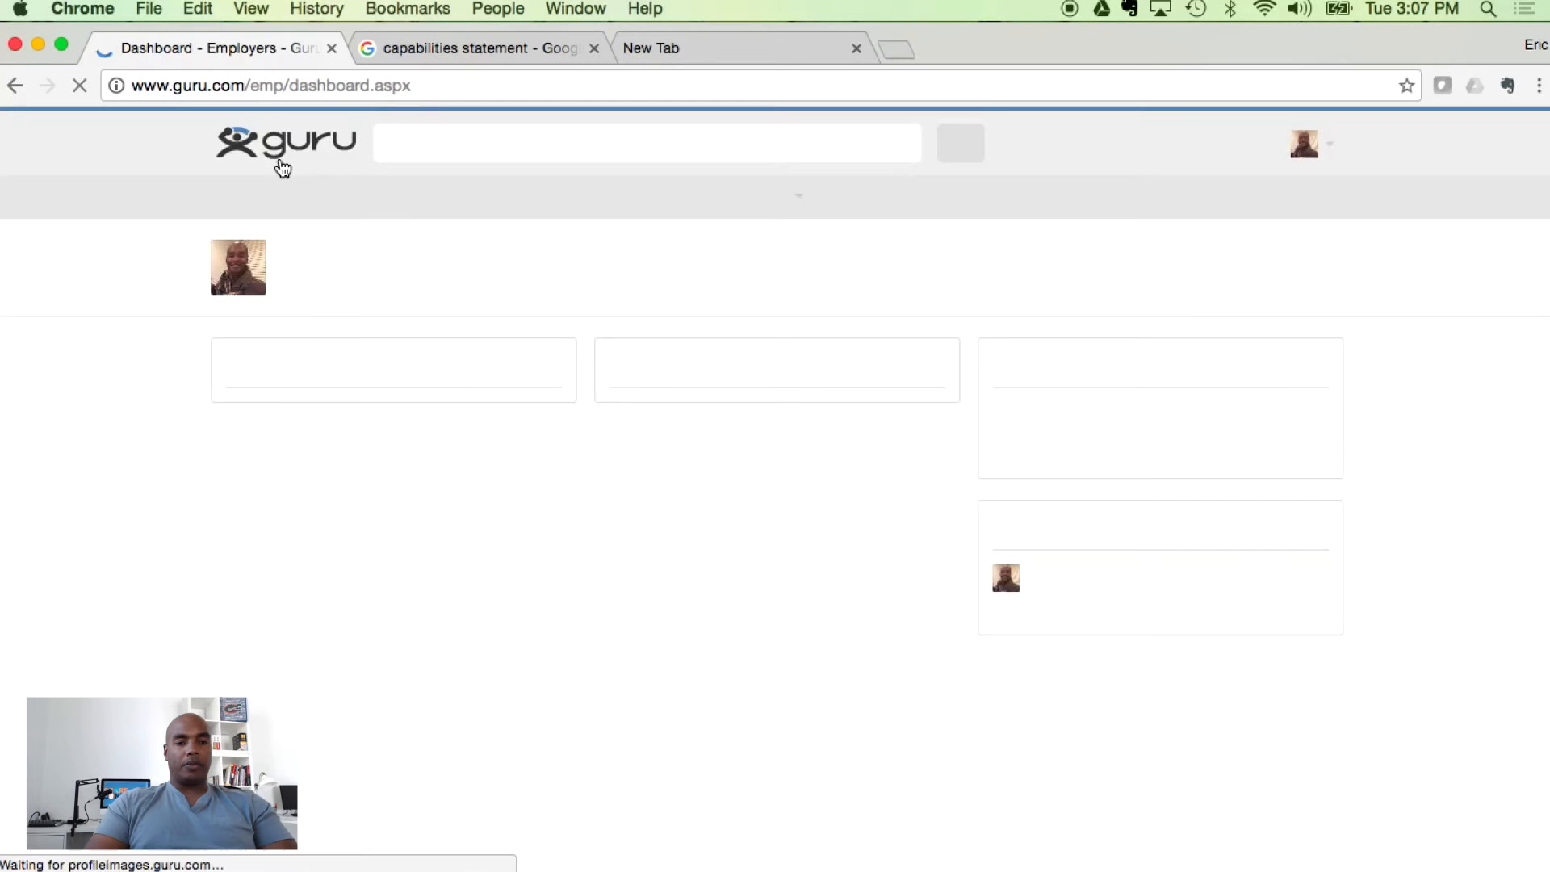
pyautogui.scroll(-2, 154, 447)
pyautogui.scroll(-2, 150, 453)
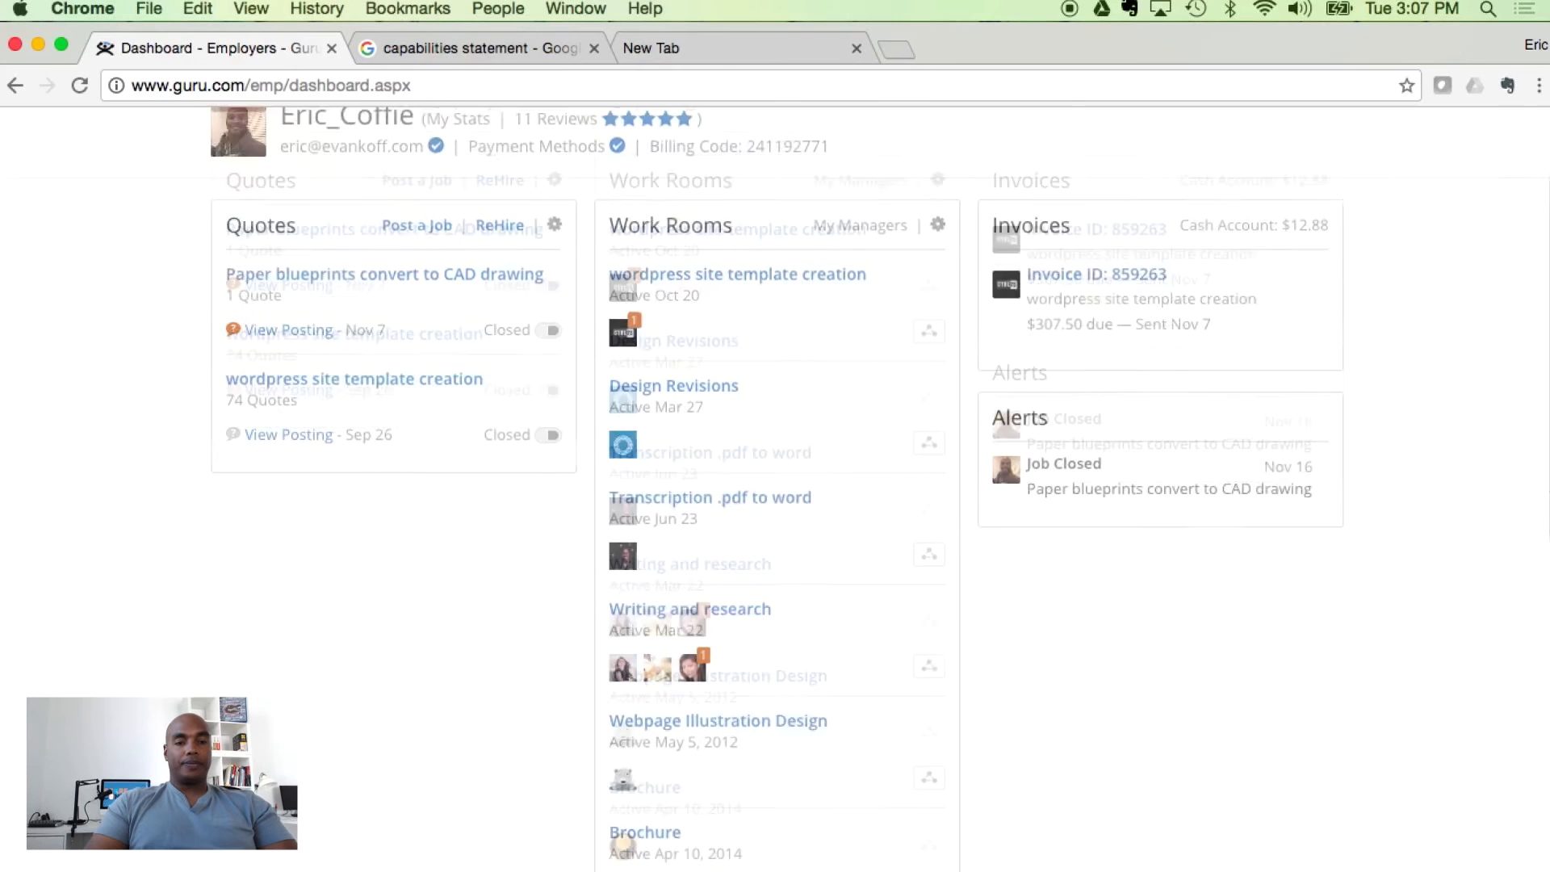
pyautogui.scroll(3, 183, 302)
pyautogui.scroll(-1, 775, 486)
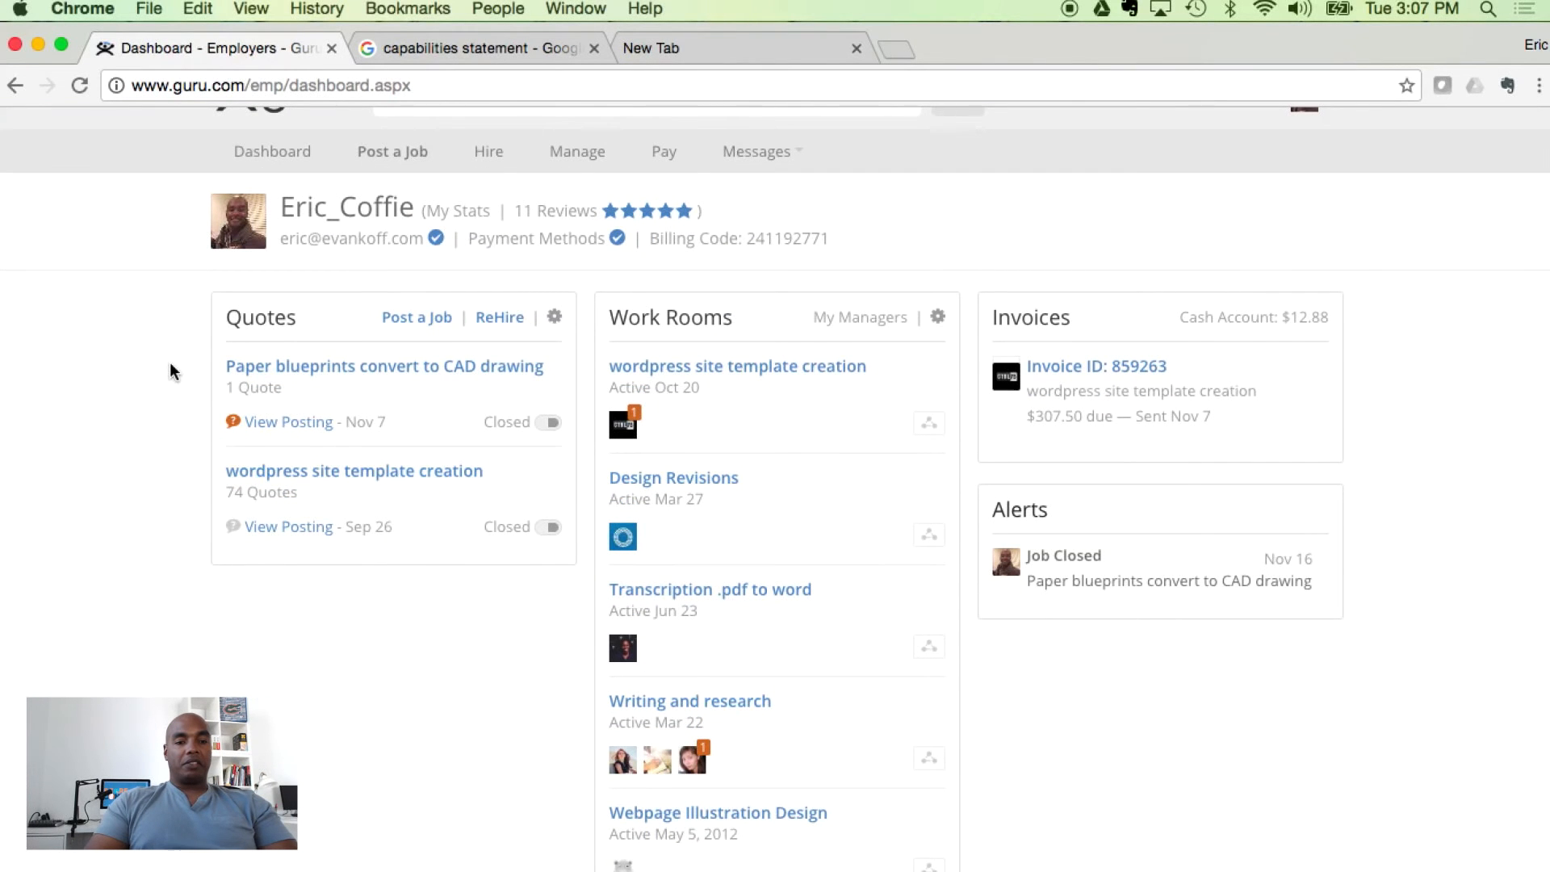
pyautogui.scroll(-1, 171, 372)
pyautogui.scroll(2, 171, 372)
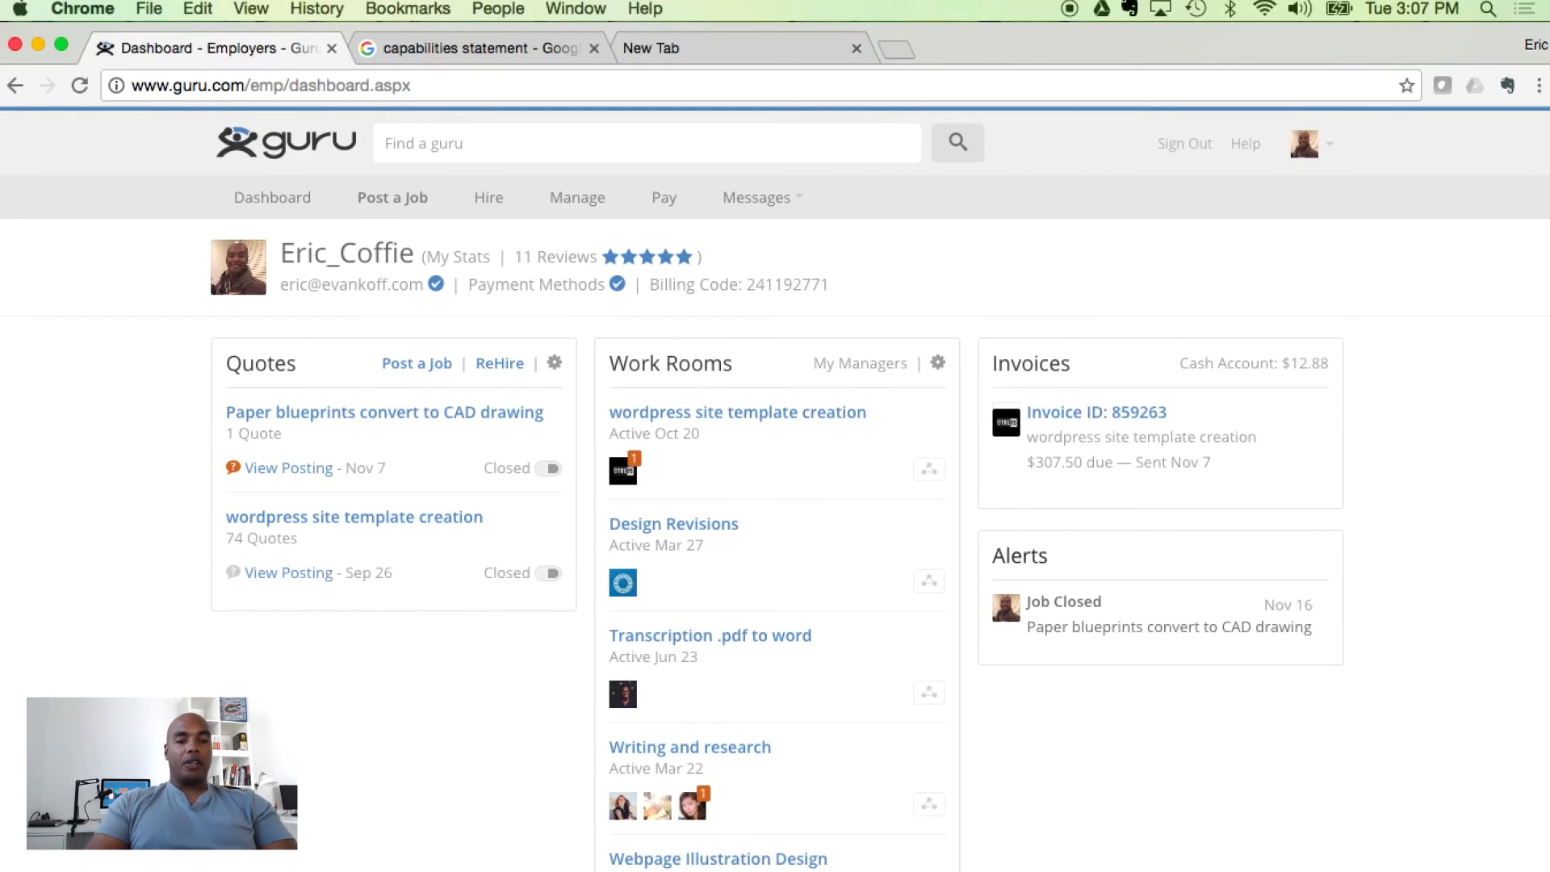
pyautogui.scroll(-2, 170, 479)
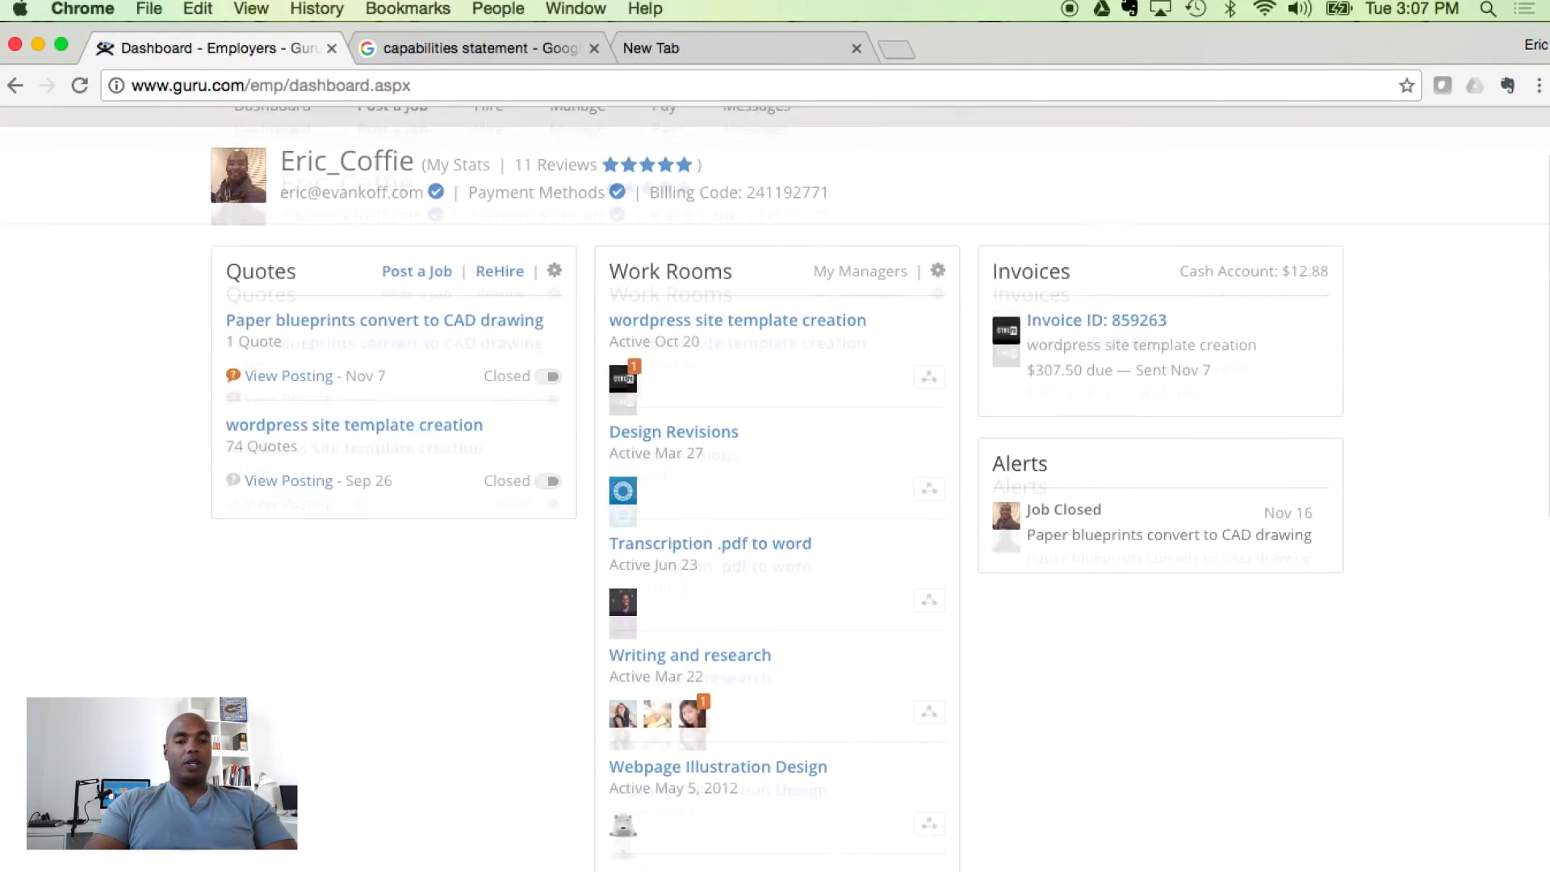
pyautogui.scroll(-1, 176, 479)
pyautogui.scroll(3, 412, 304)
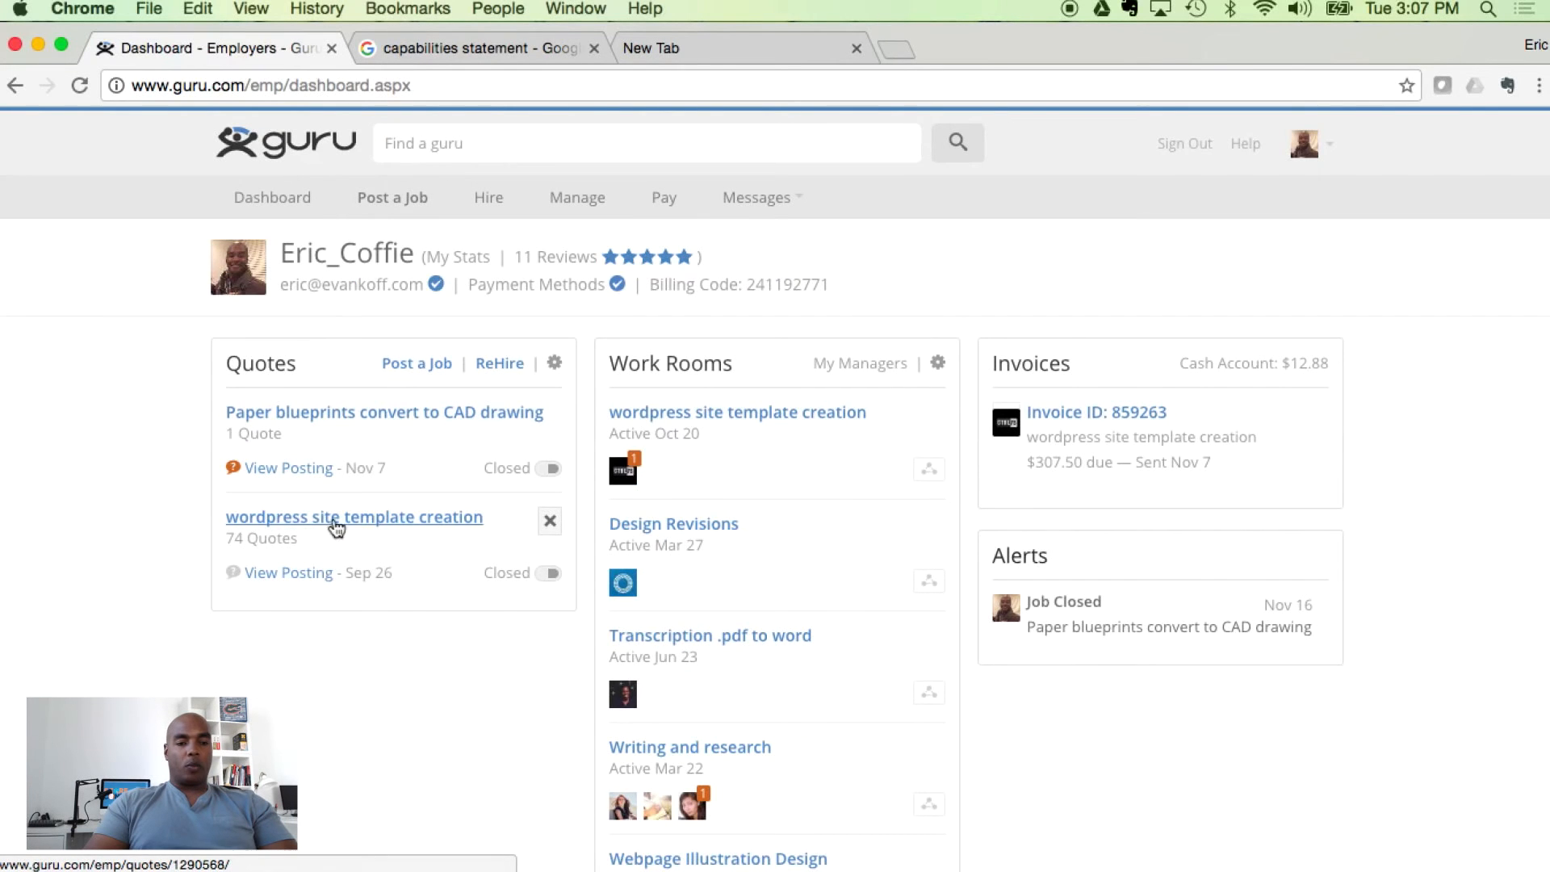
pyautogui.moveTo(354, 521)
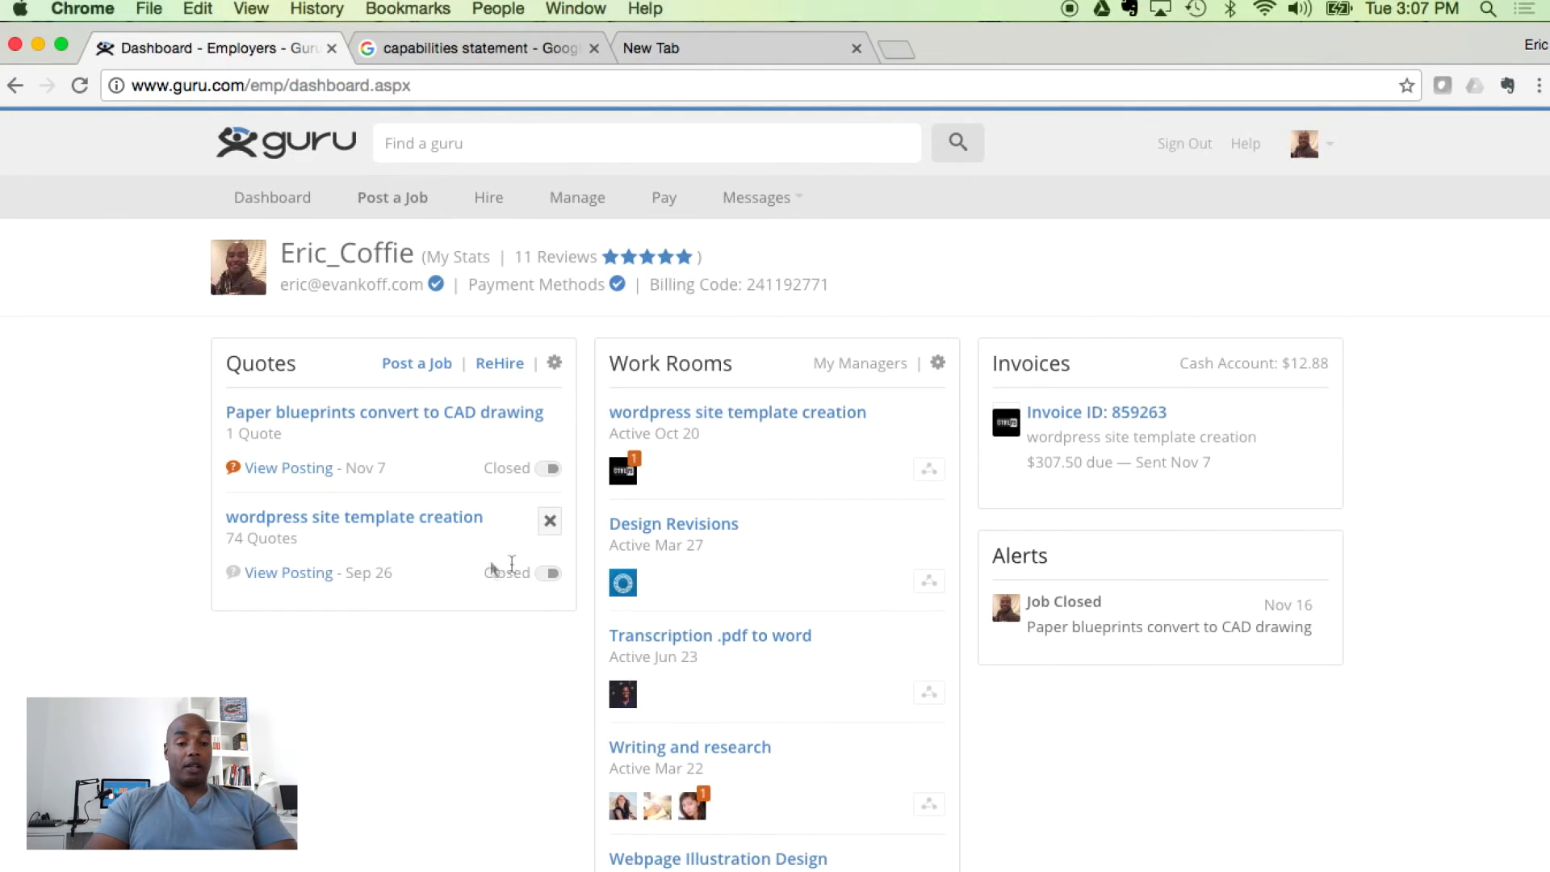
# Start a fresh job post whose details begin 'Include in your proposal the answers to the following questions:'
pyautogui.click(413, 216)
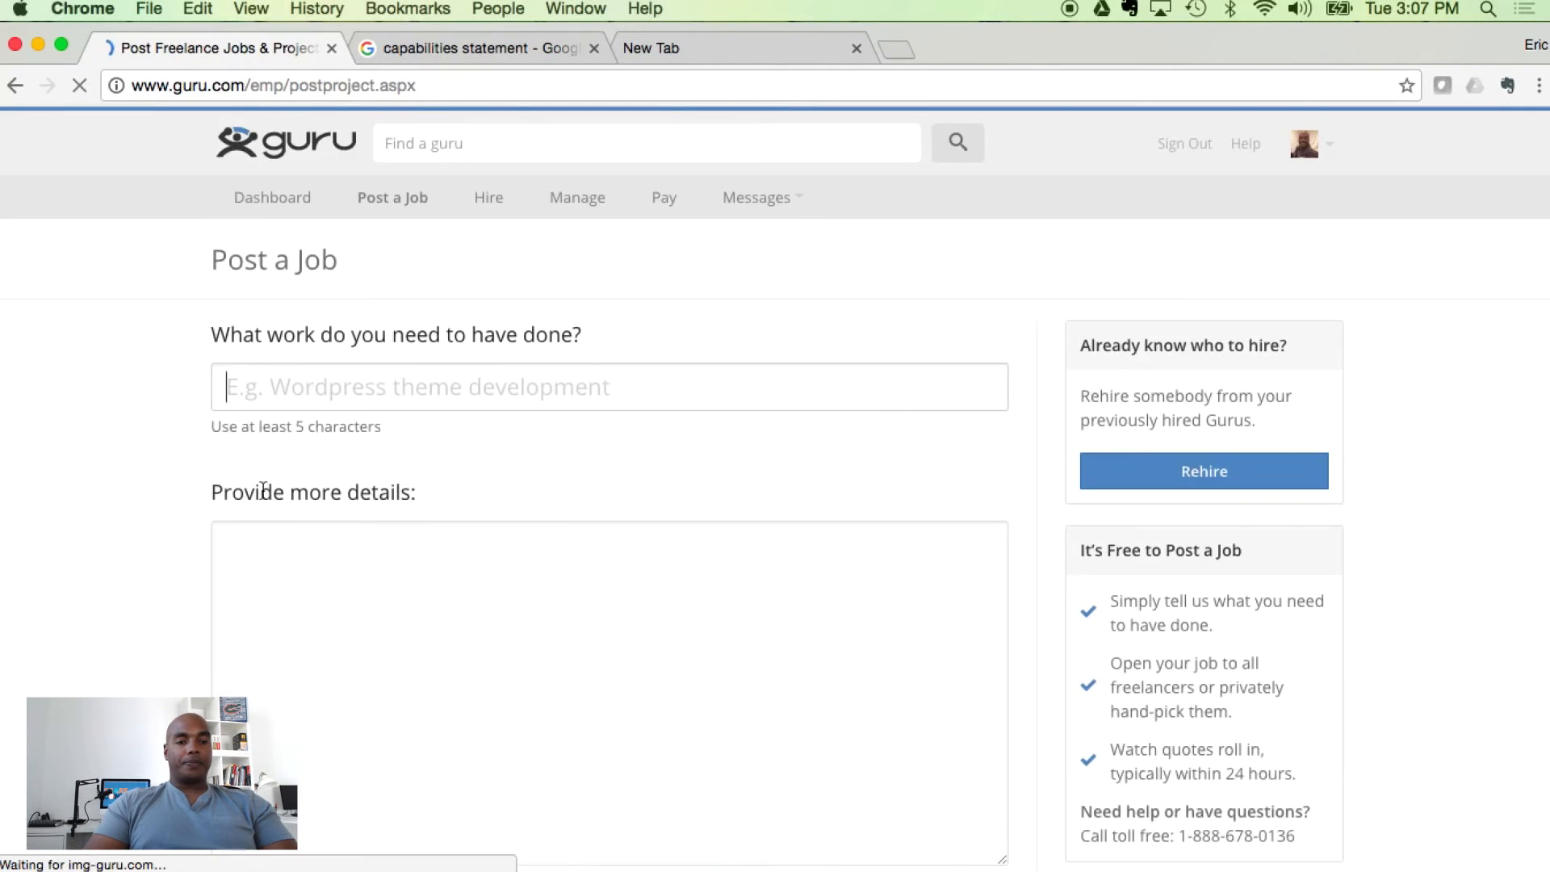
pyautogui.scroll(-3, 181, 522)
pyautogui.click(405, 386)
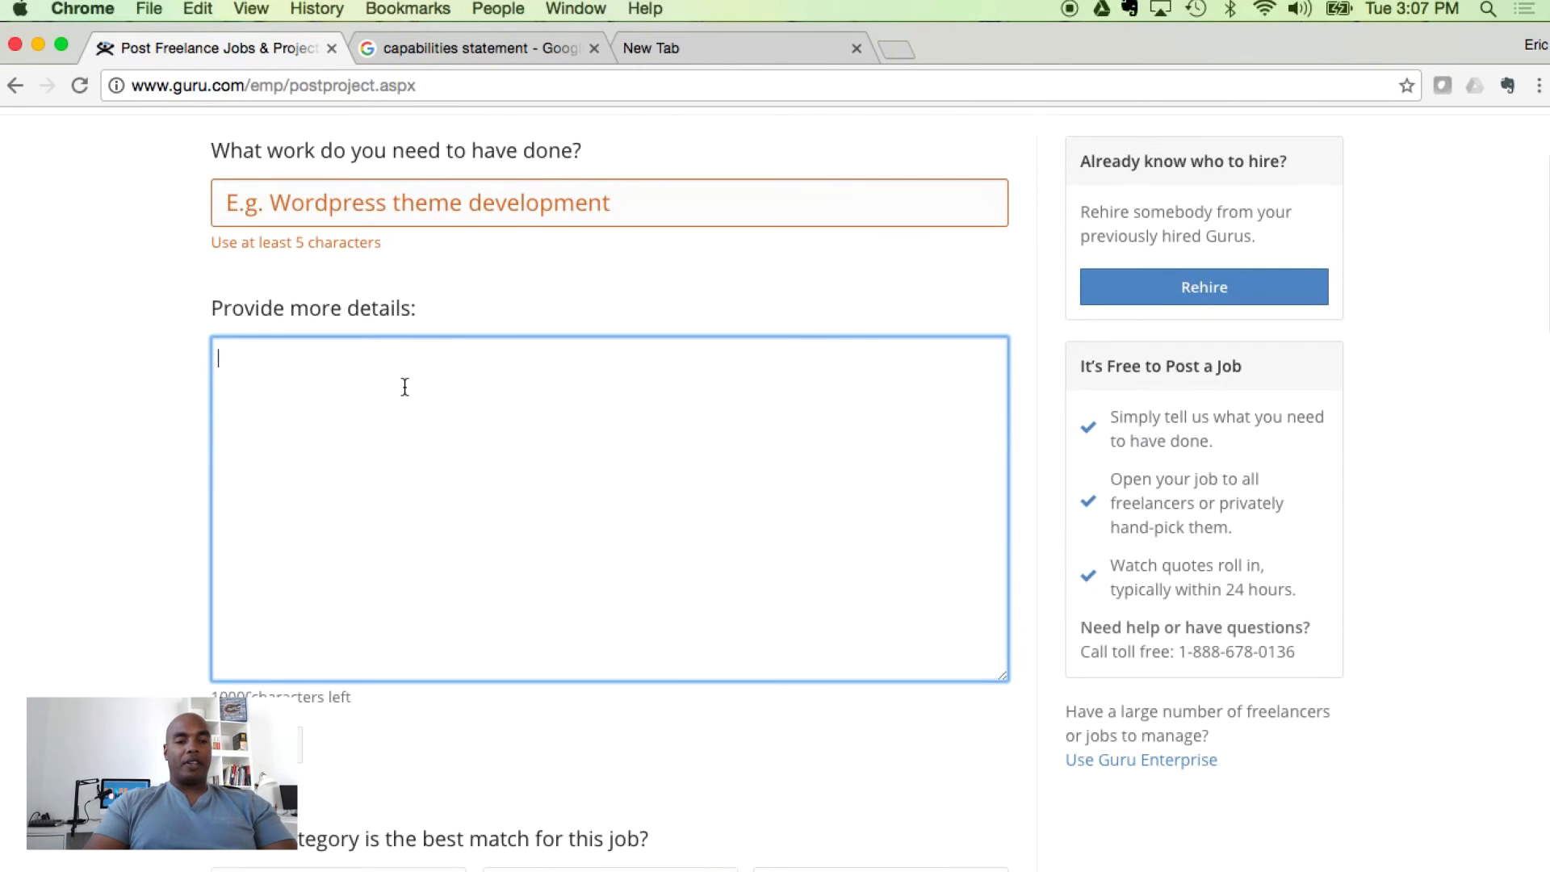
pyautogui.press('Return')
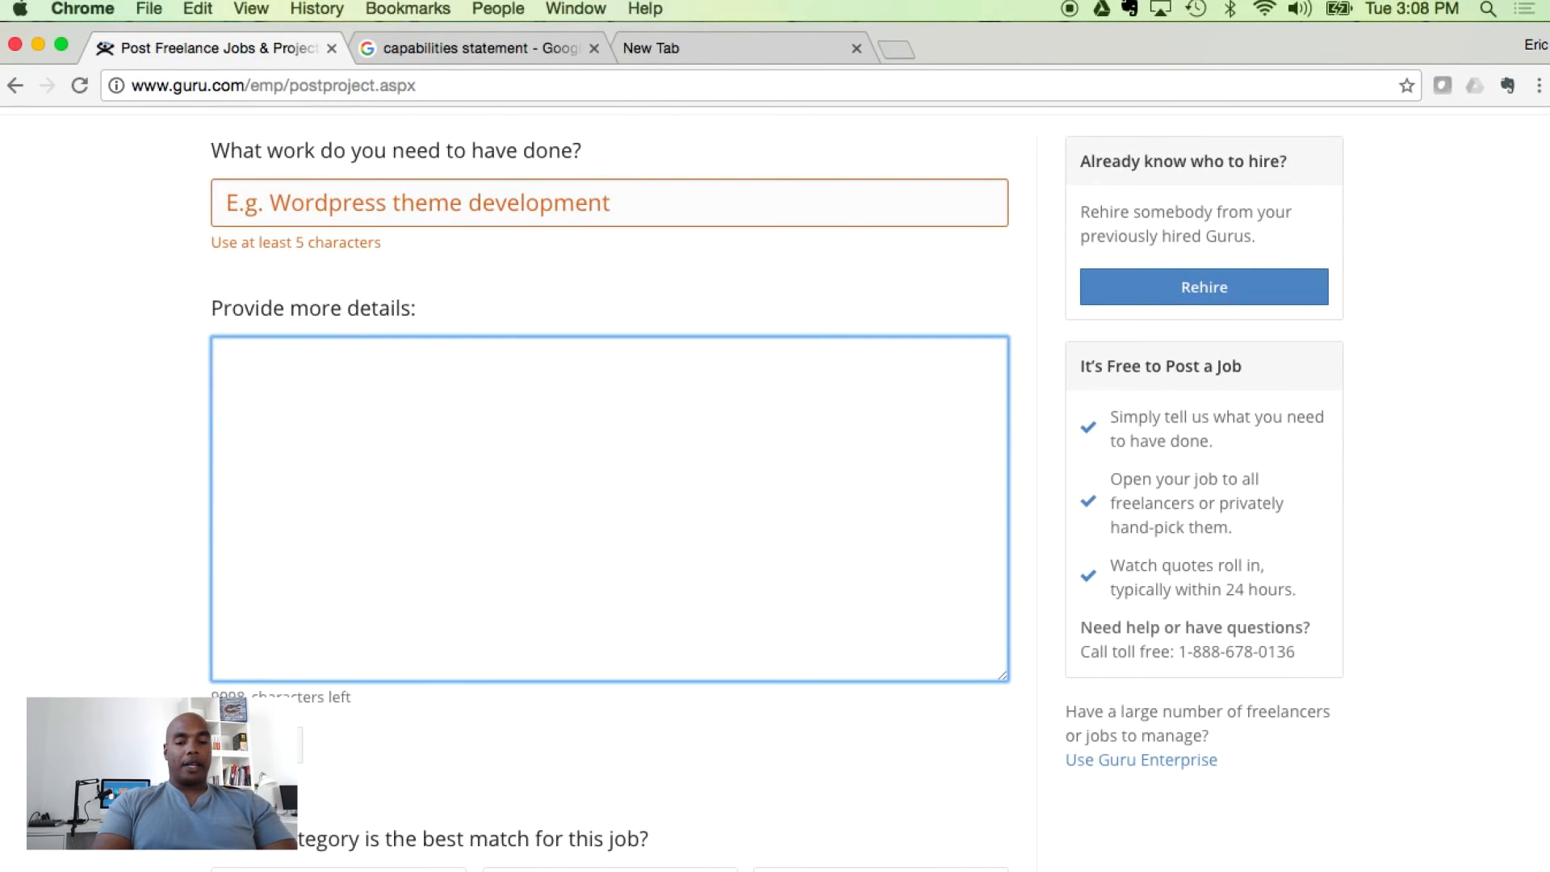
pyautogui.write('Include in your')
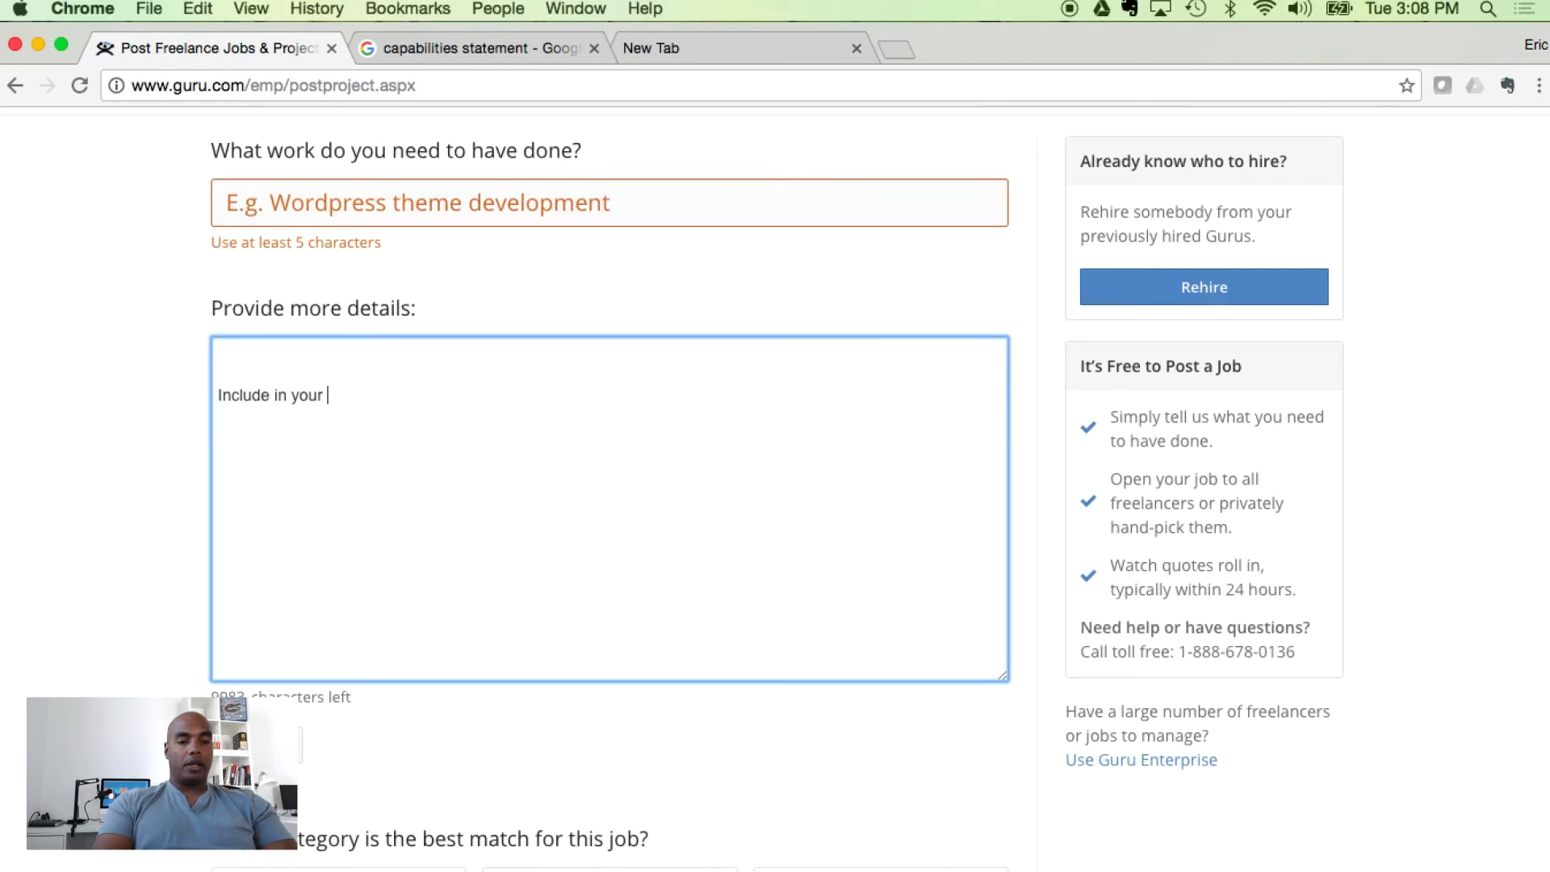
pyautogui.write(' proposal the foll')
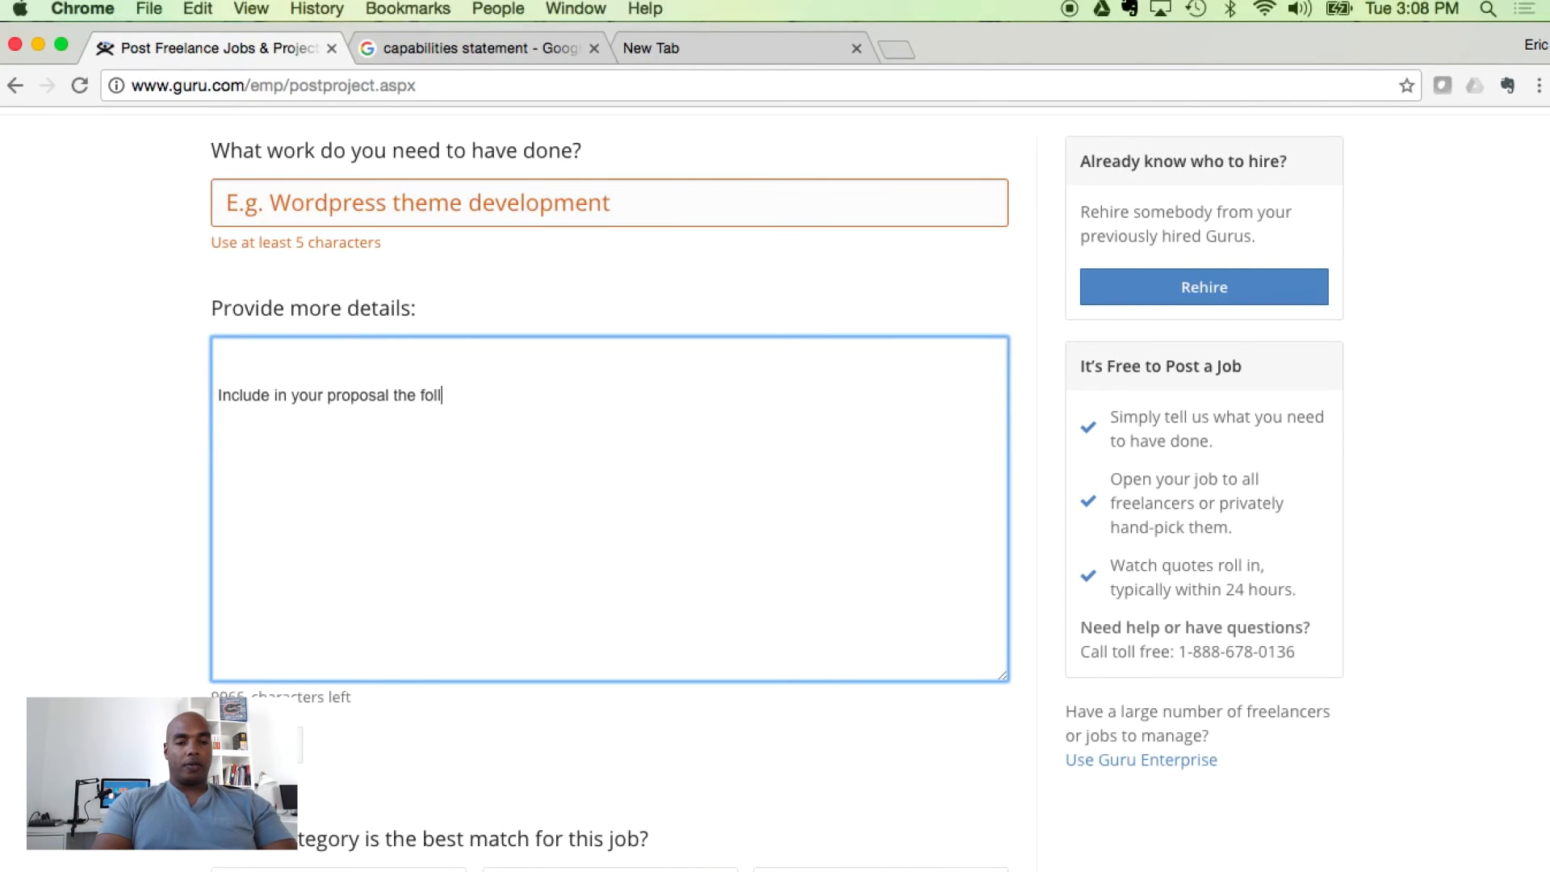
pyautogui.write('owing')
pyautogui.hotkey('alt', 'Left')
pyautogui.write('answe')
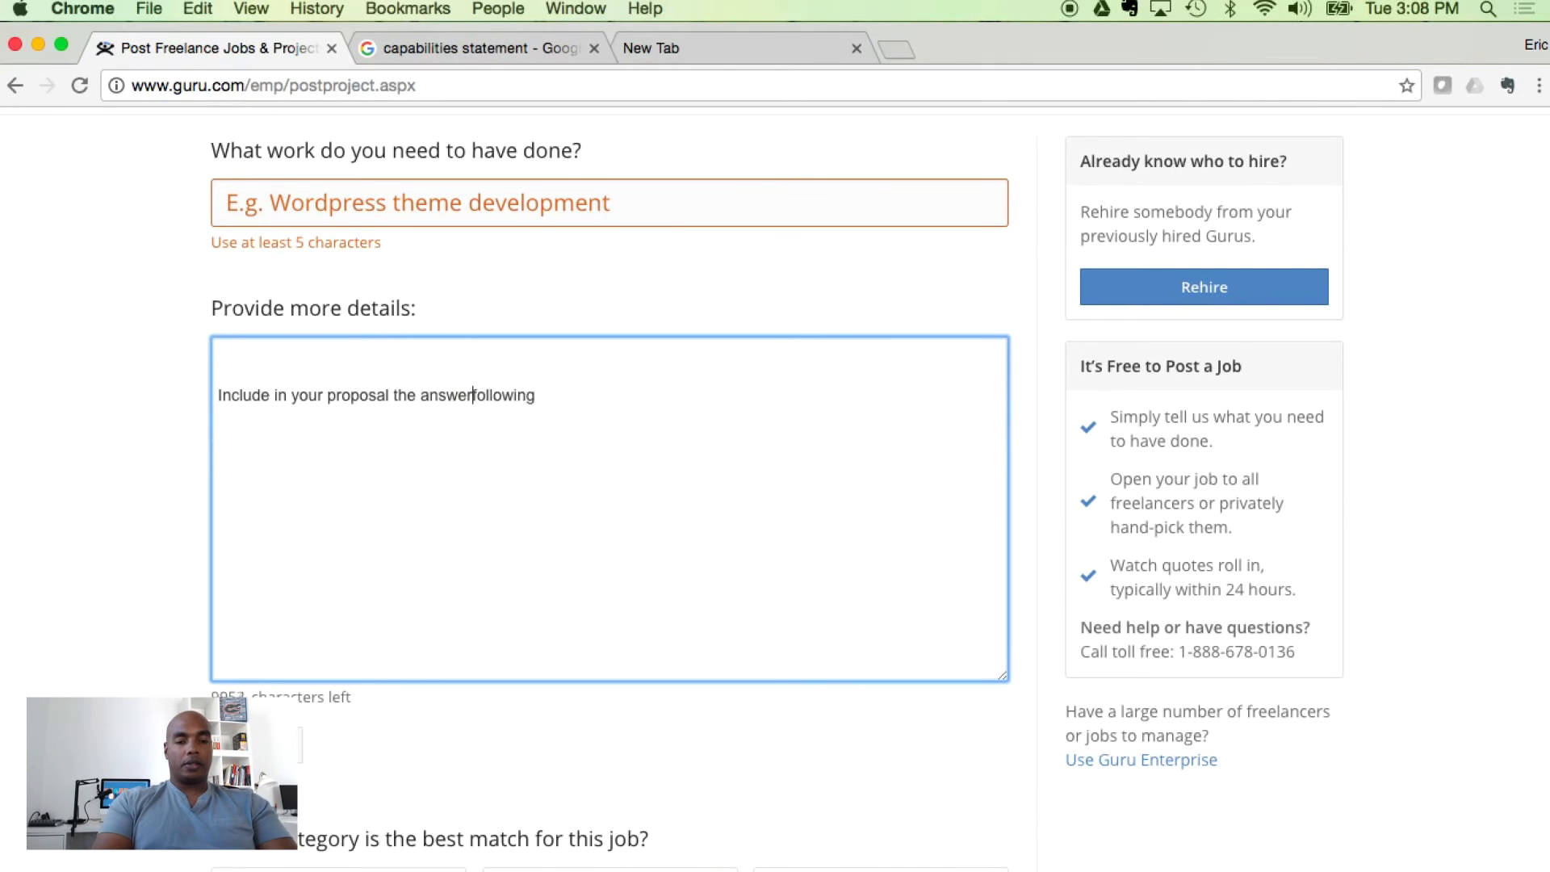
pyautogui.write('rs to the')
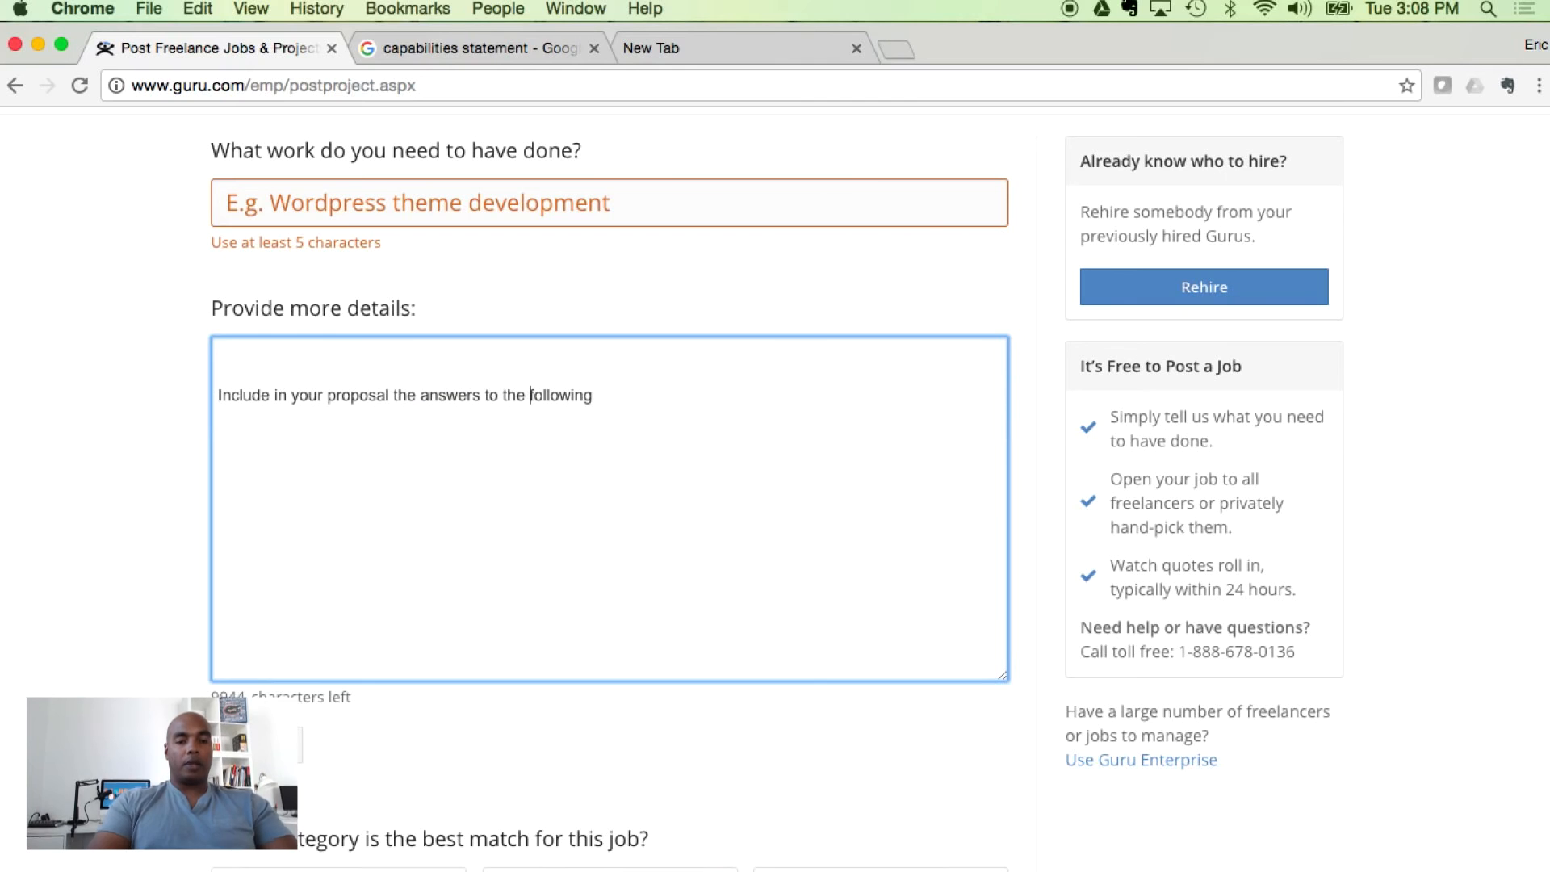
pyautogui.hotkey('alt', 'Right')
pyautogui.write('questions')
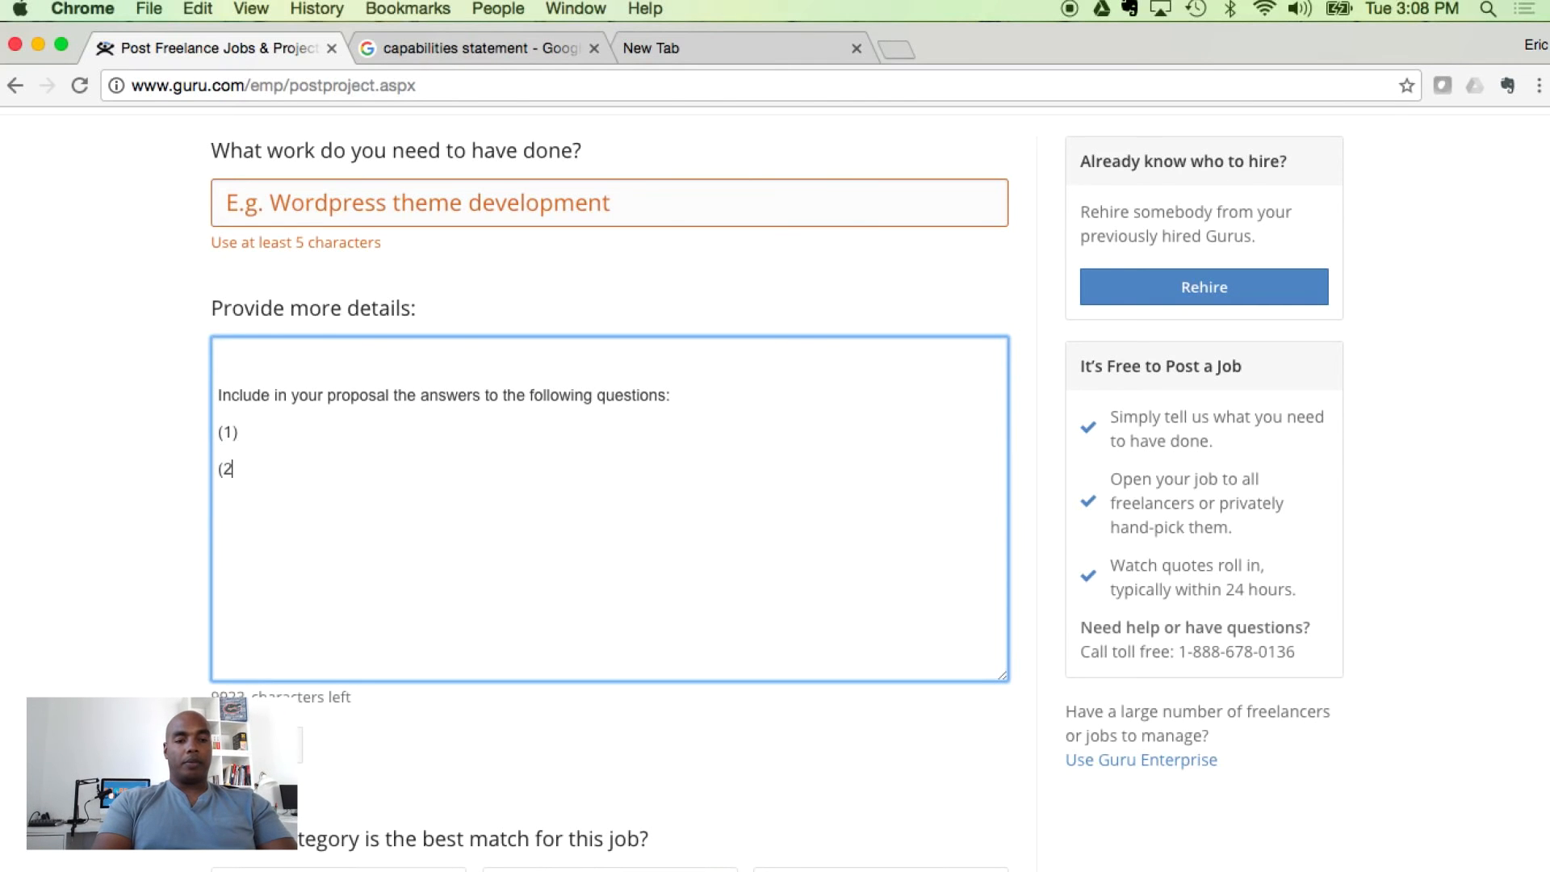
# Arrange the numbered (1), (2), (3) question lines below the sentence and finish editing the details
pyautogui.press('Up')
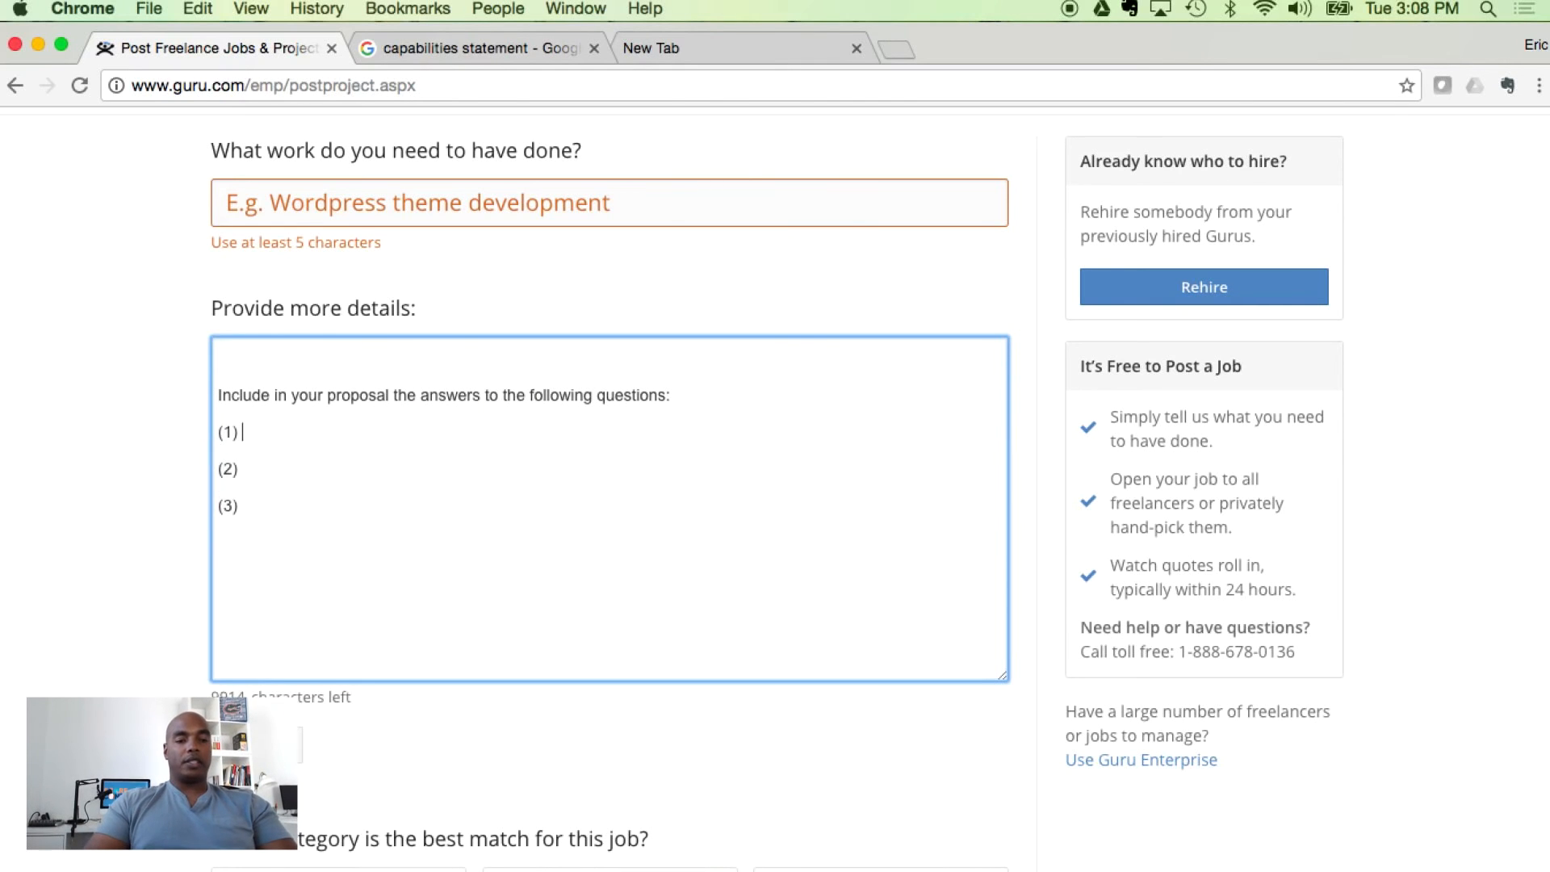
pyautogui.click(395, 352)
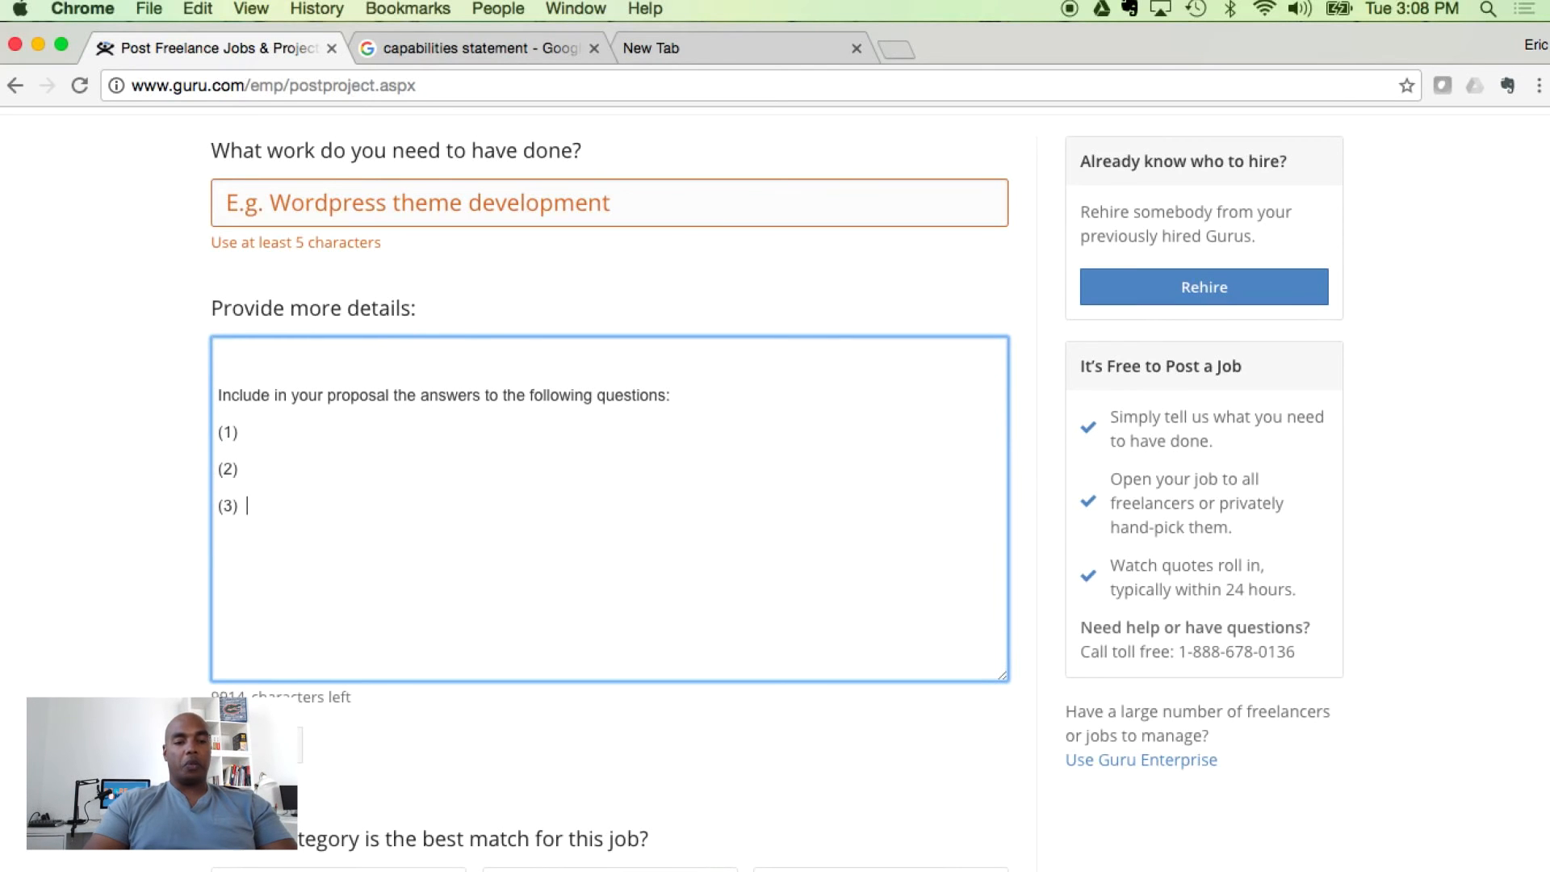
pyautogui.click(142, 396)
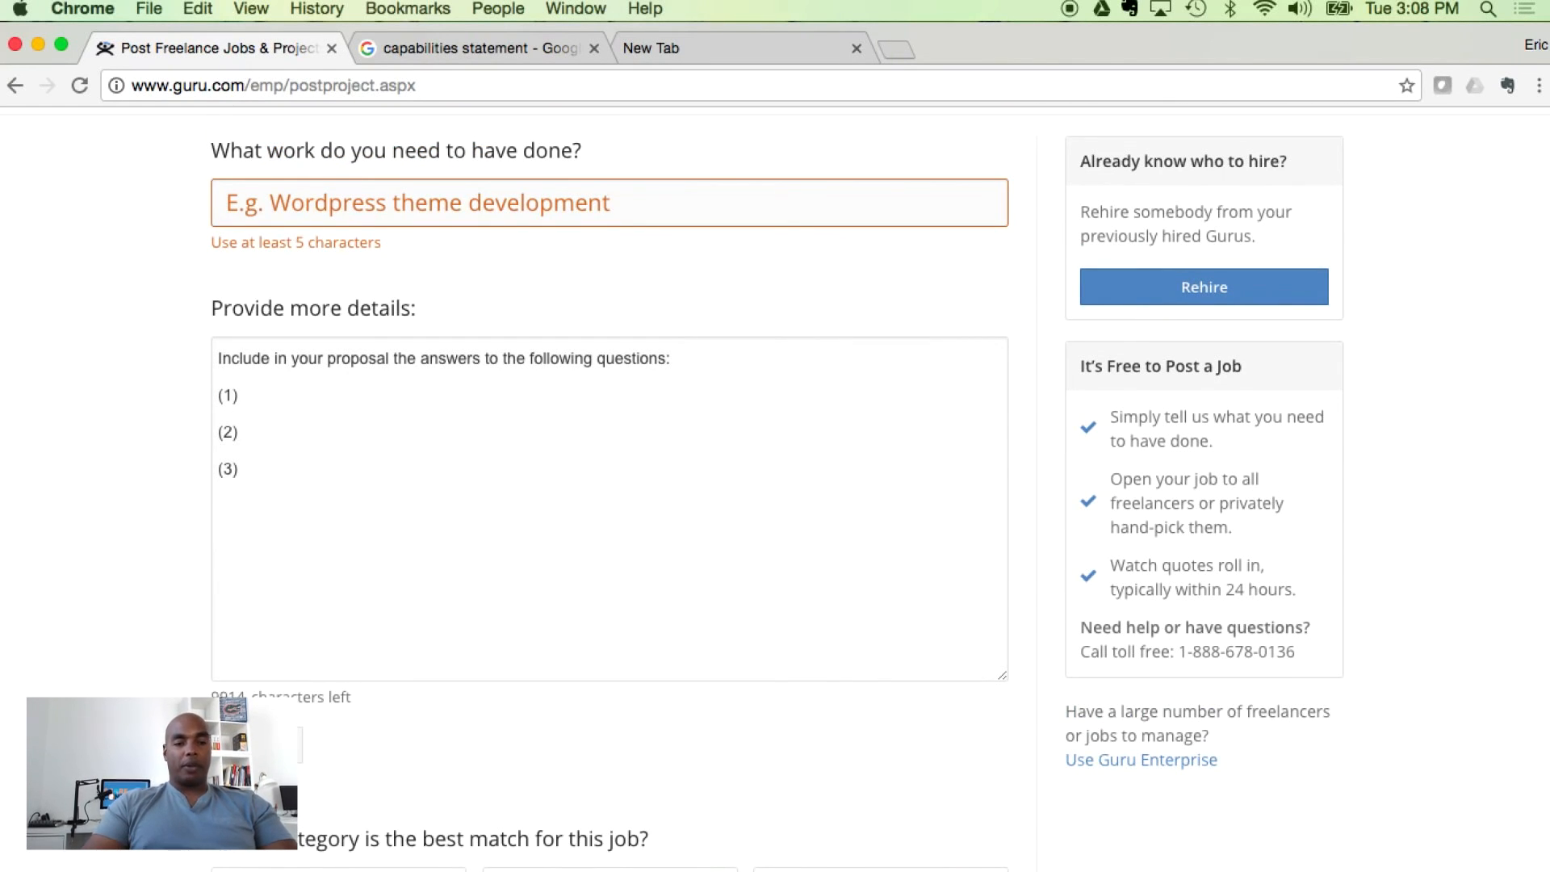
pyautogui.click(277, 370)
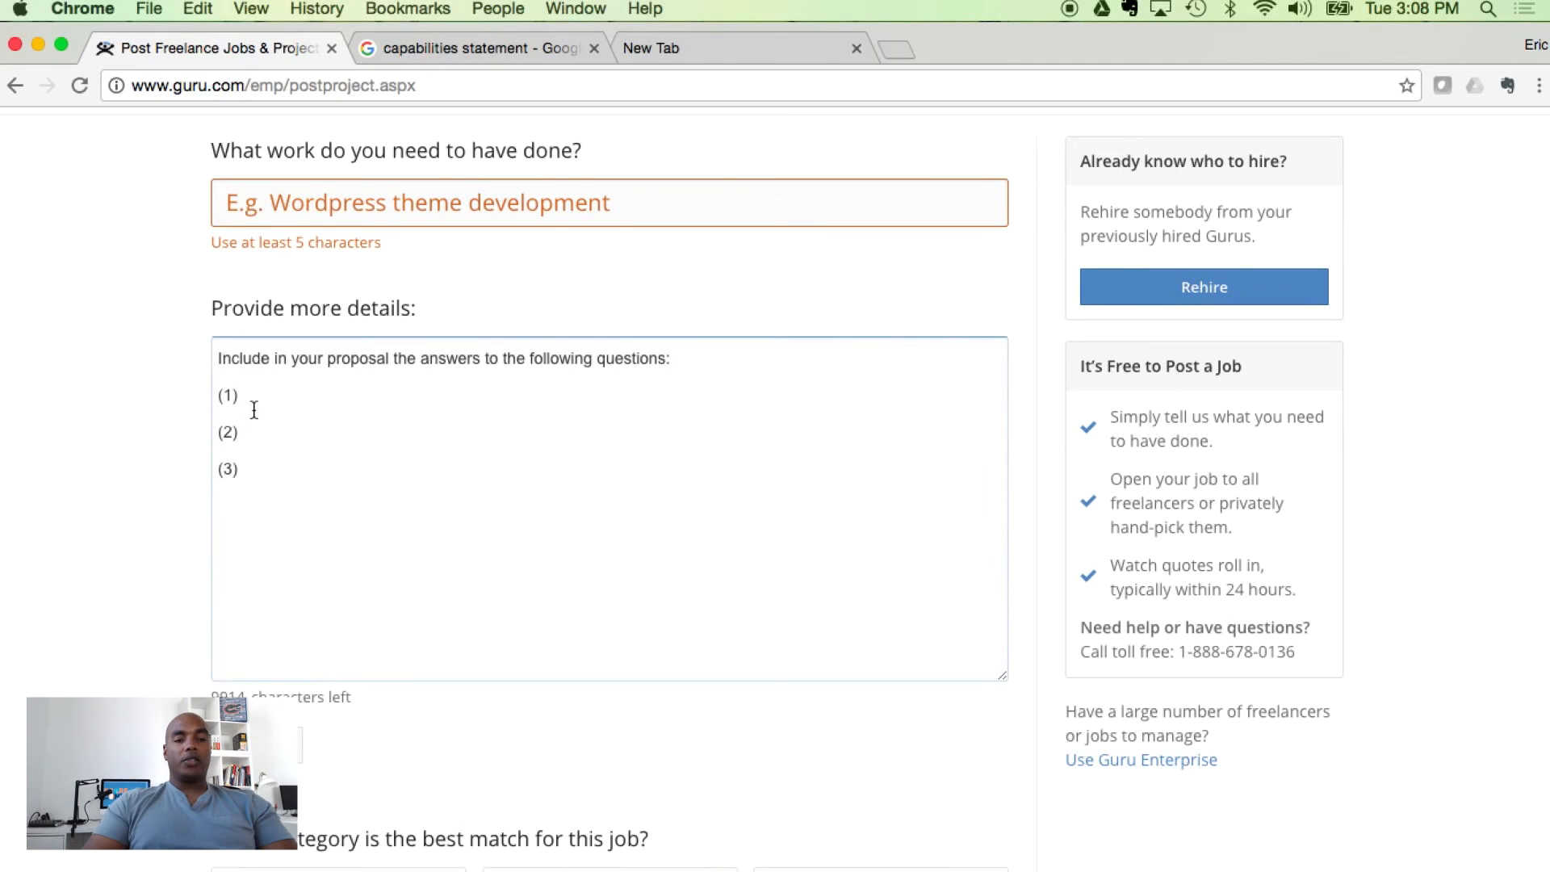
pyautogui.click(174, 439)
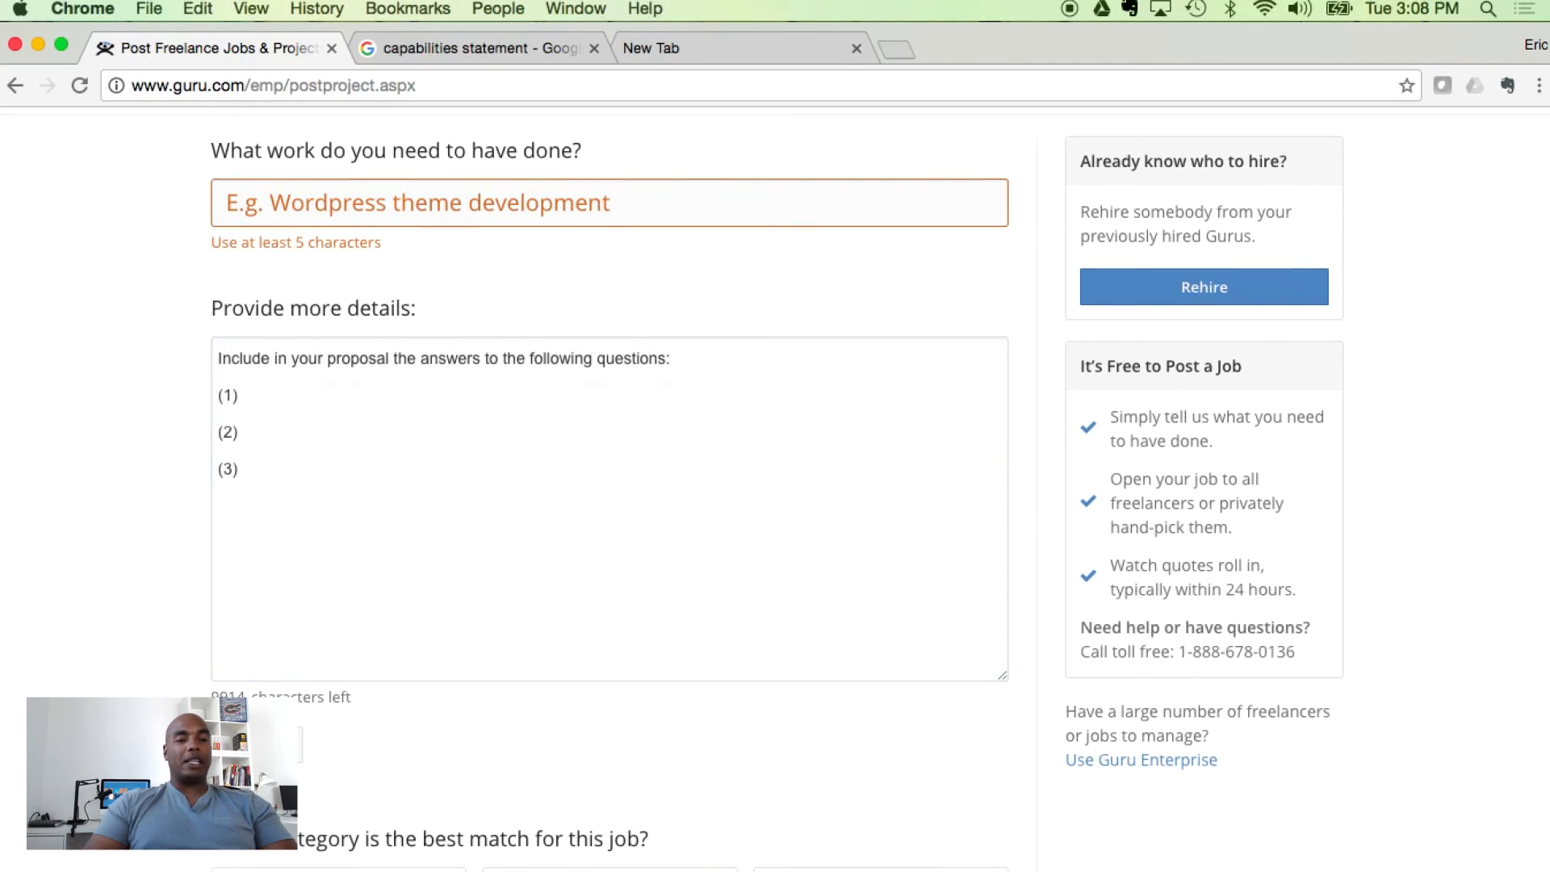
pyautogui.scroll(1, 776, 485)
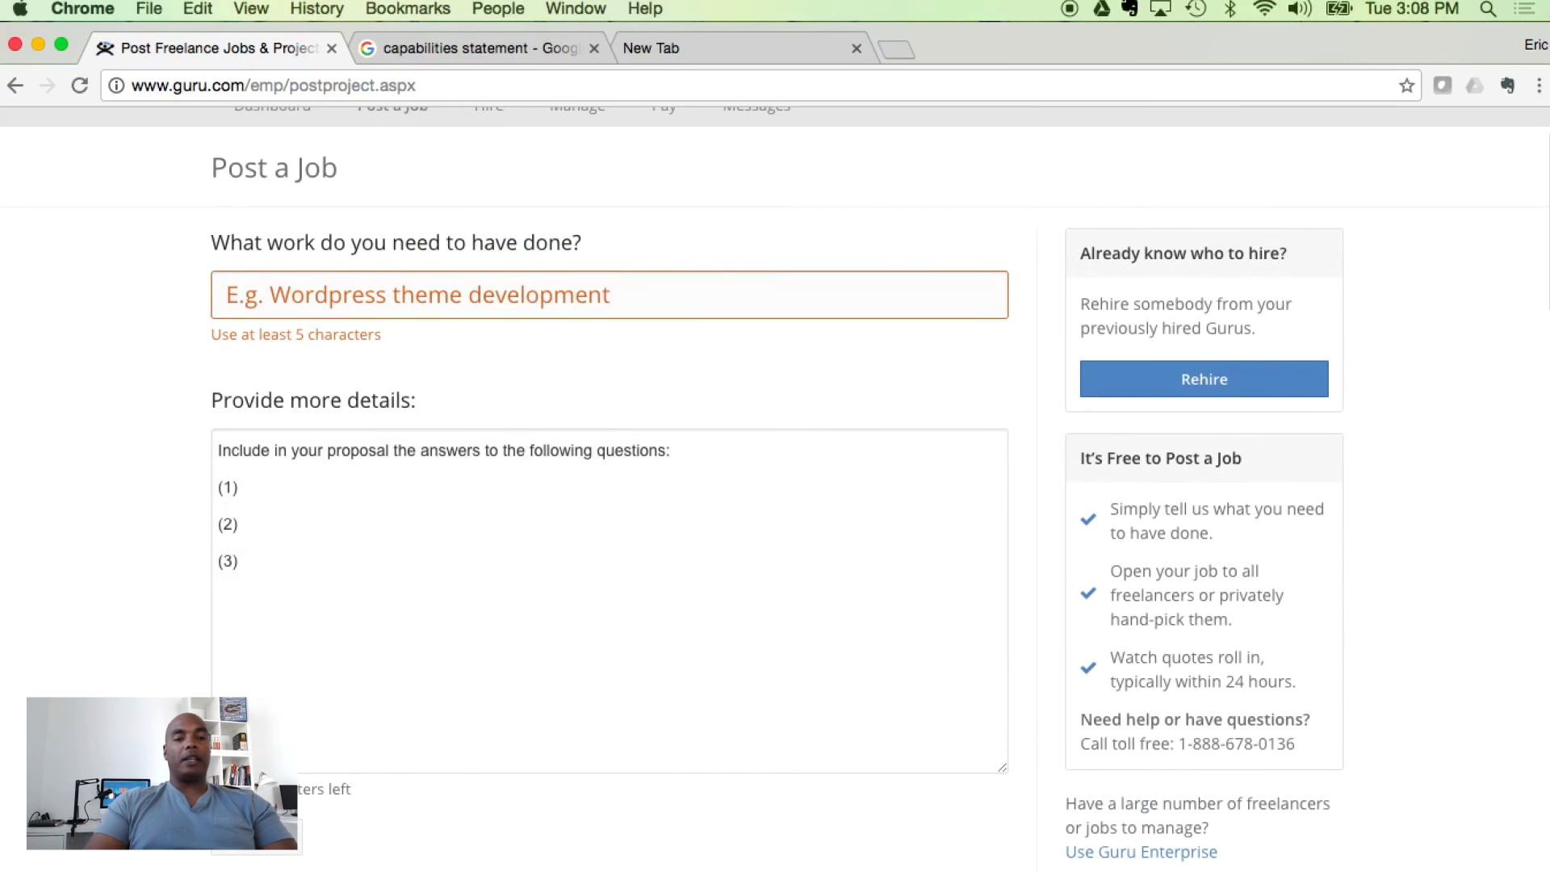
pyautogui.click(288, 431)
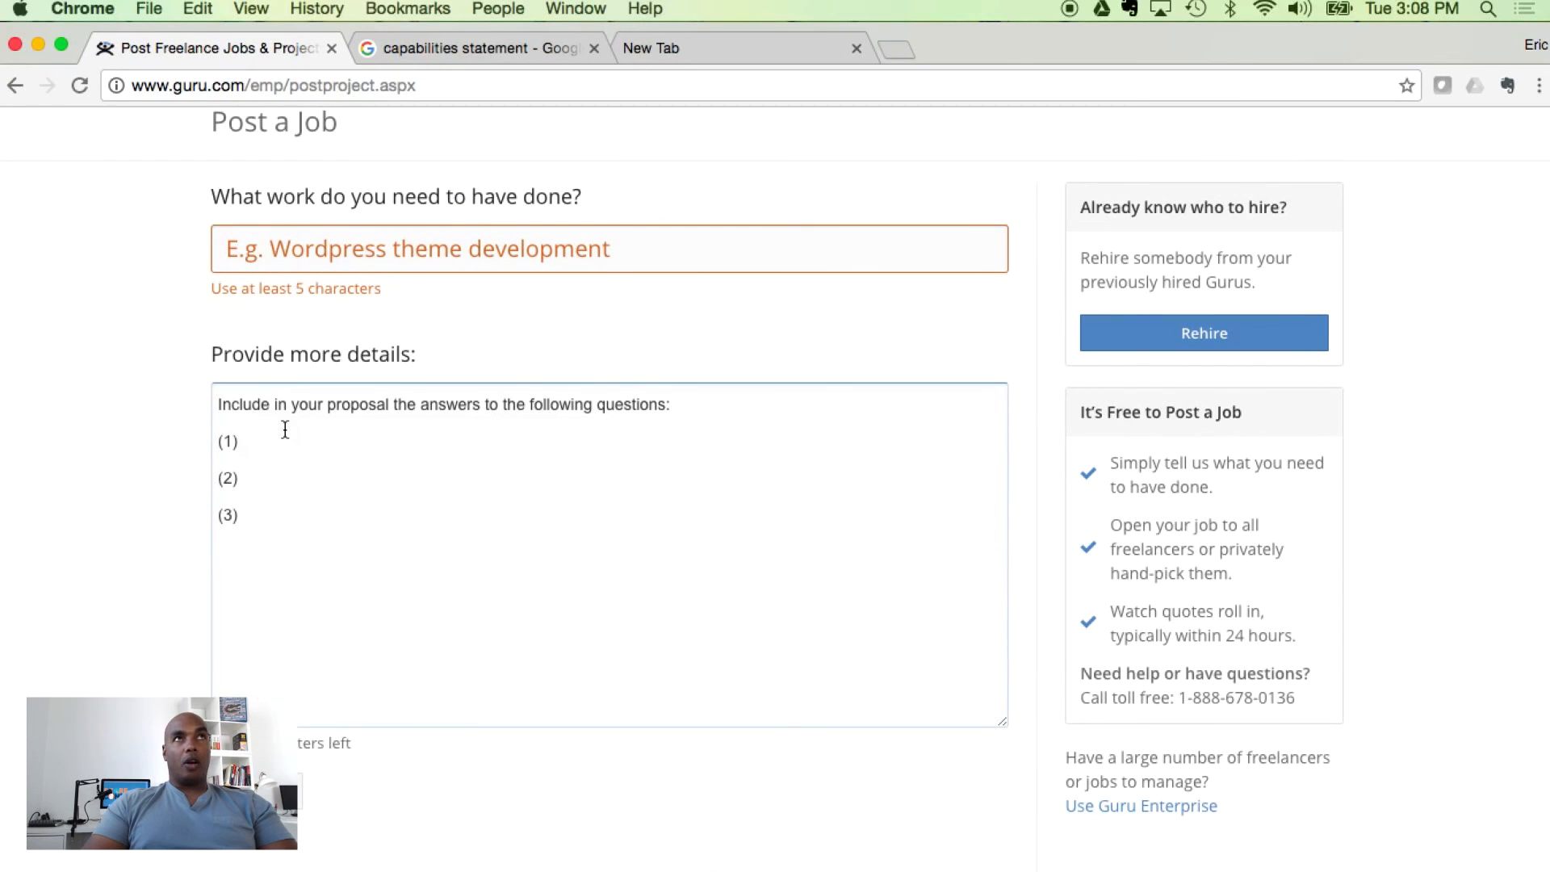
pyautogui.scroll(-3, 167, 435)
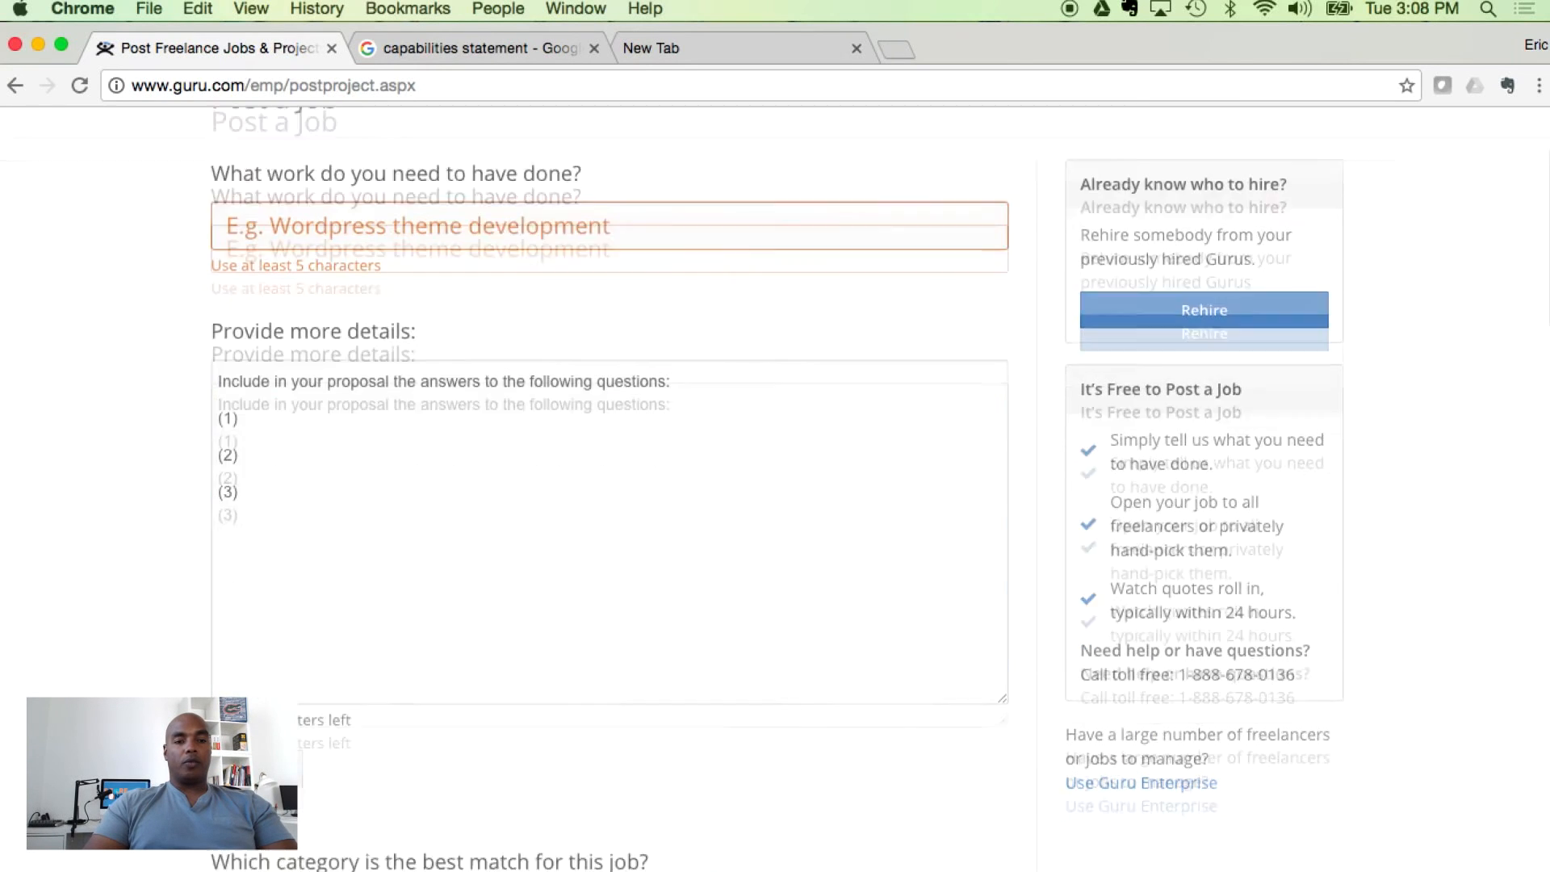
pyautogui.scroll(3, 775, 486)
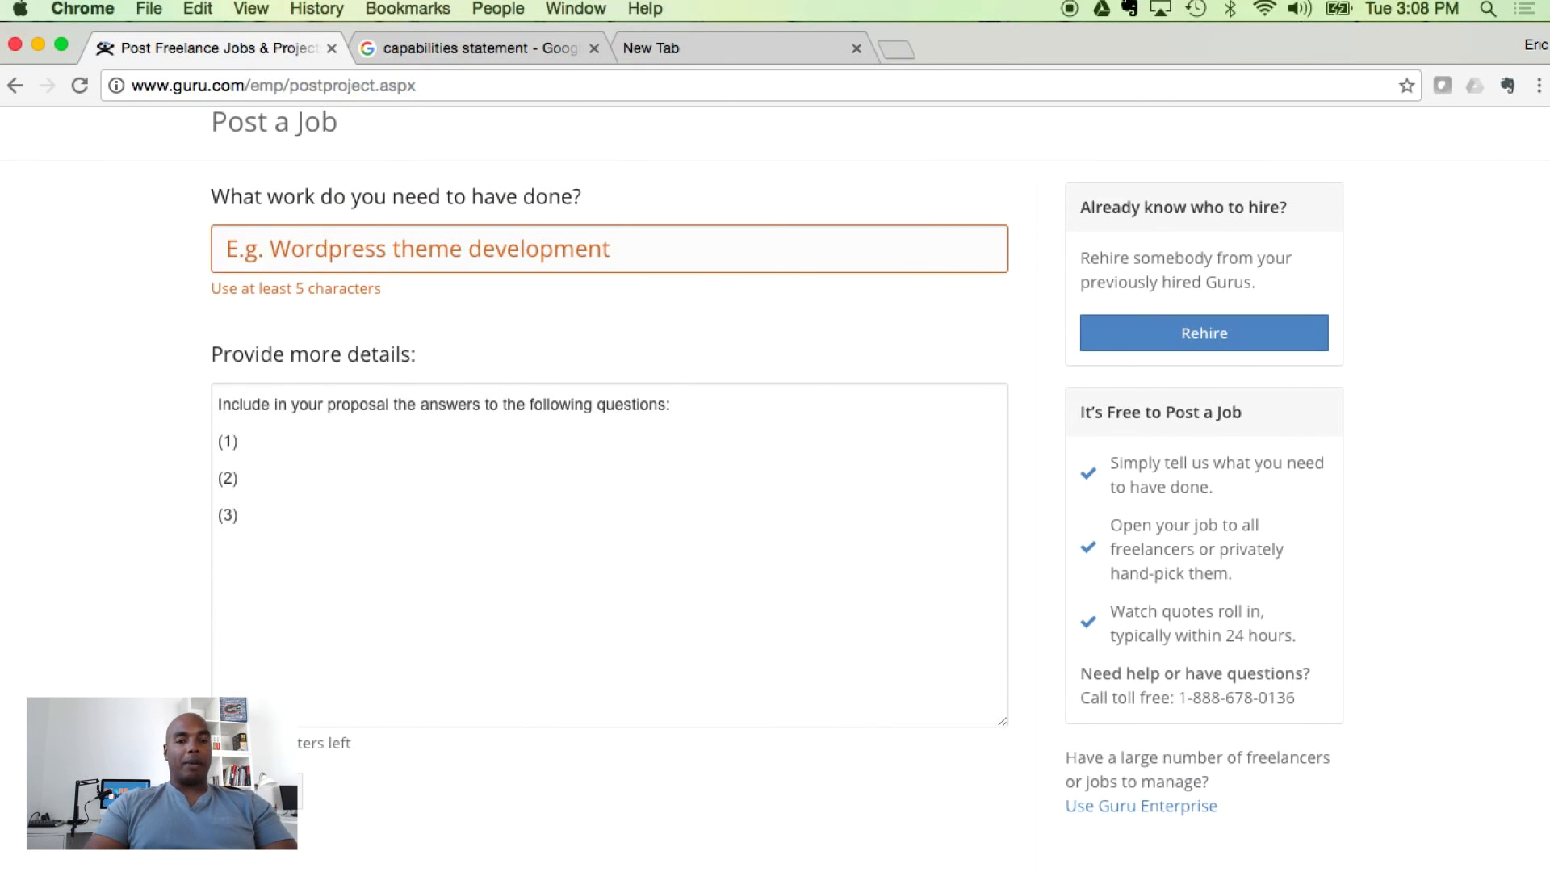
pyautogui.scroll(-3, 775, 484)
pyautogui.scroll(3, 775, 484)
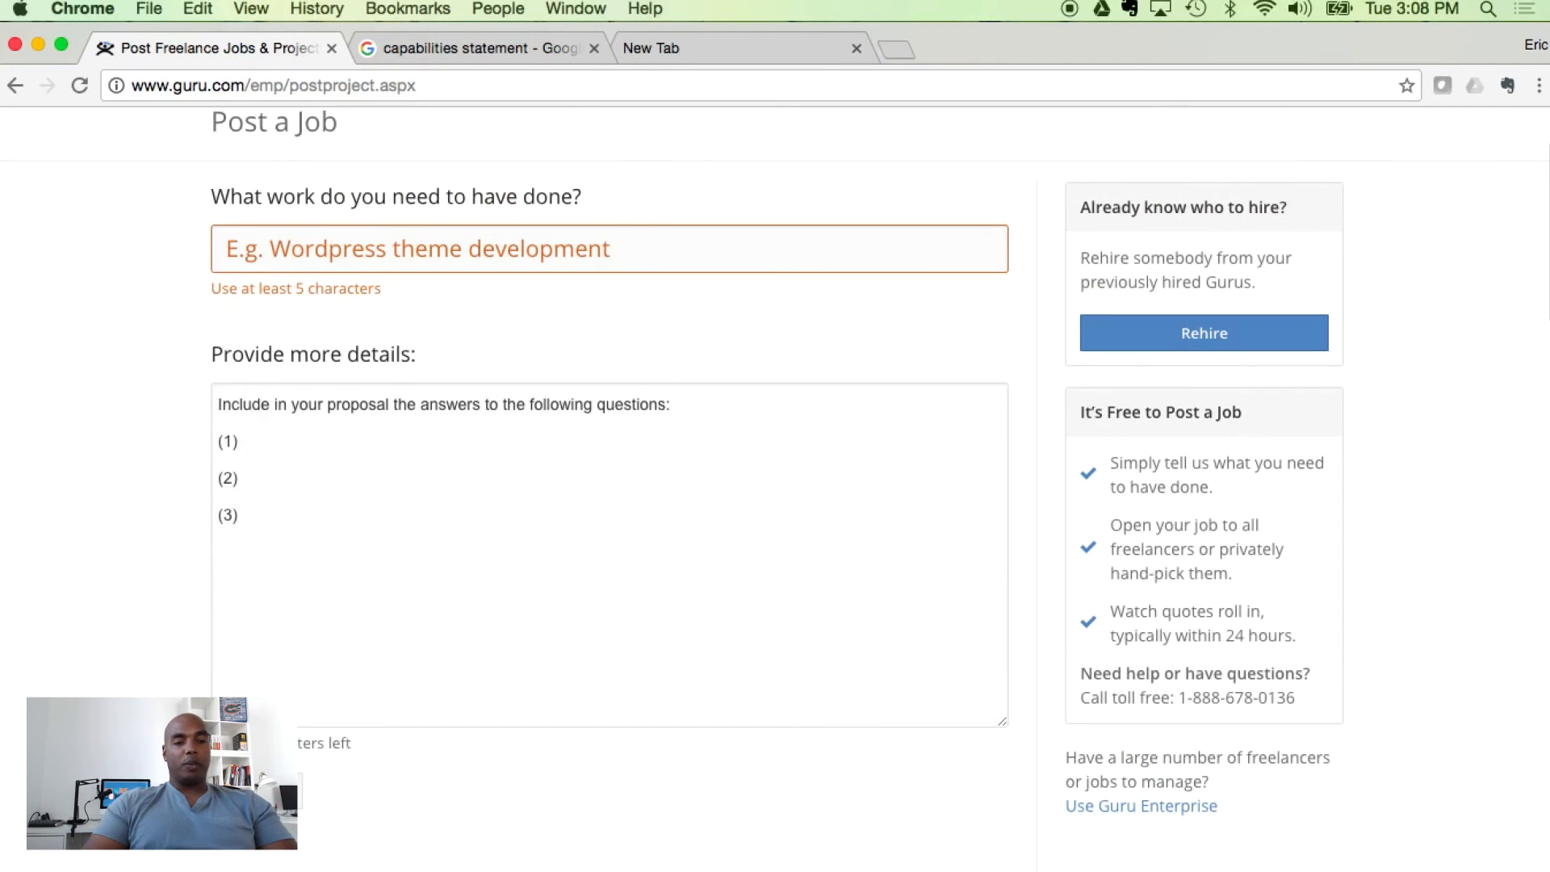
pyautogui.scroll(-3, 775, 484)
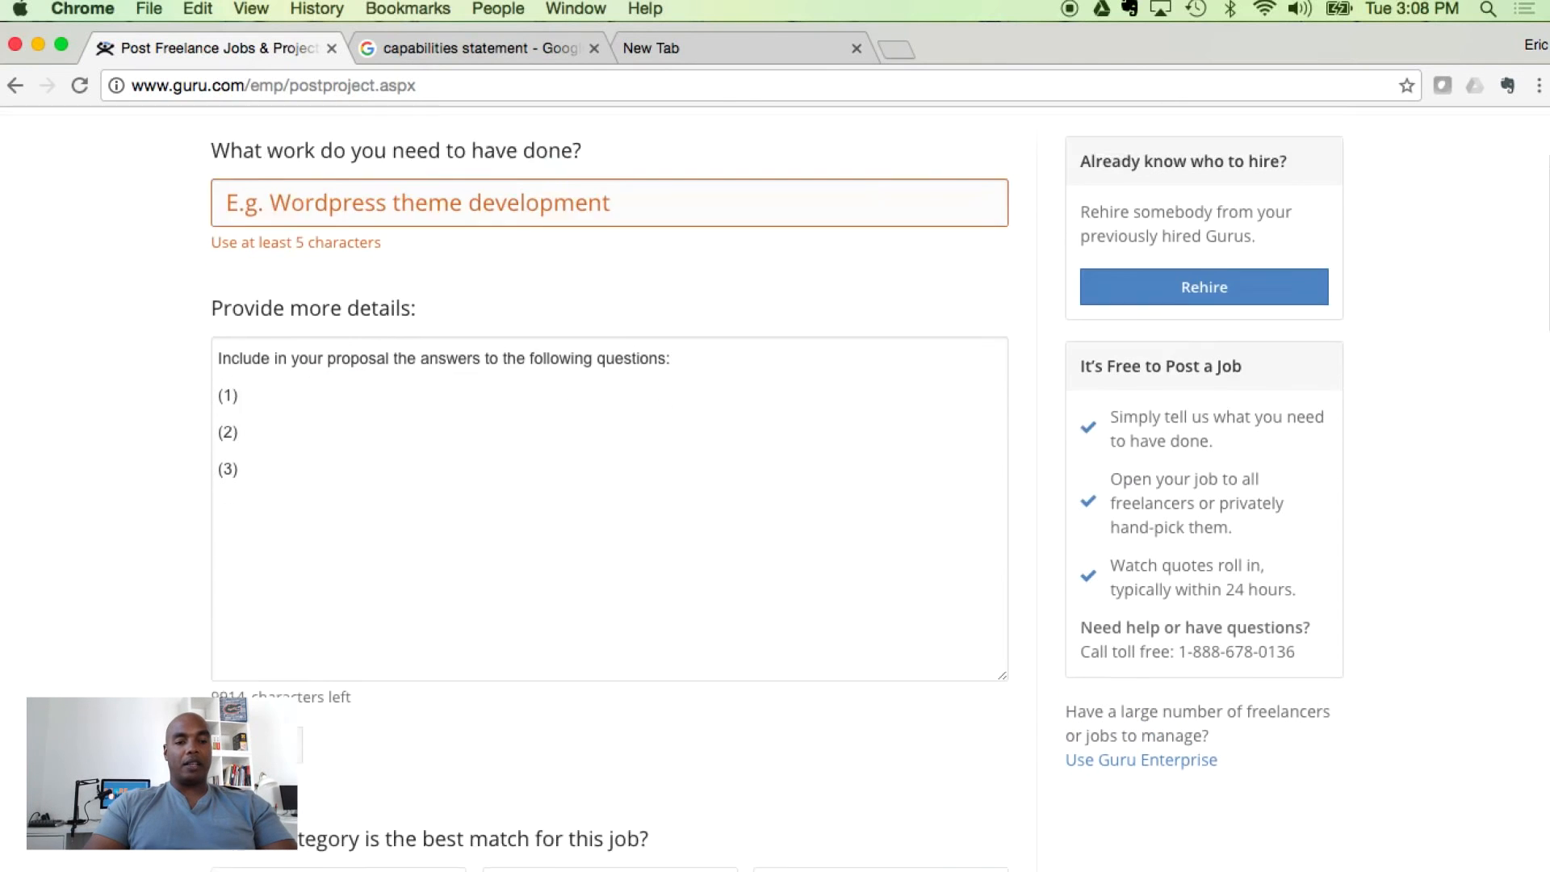
pyautogui.scroll(2, 775, 485)
pyautogui.click(340, 377)
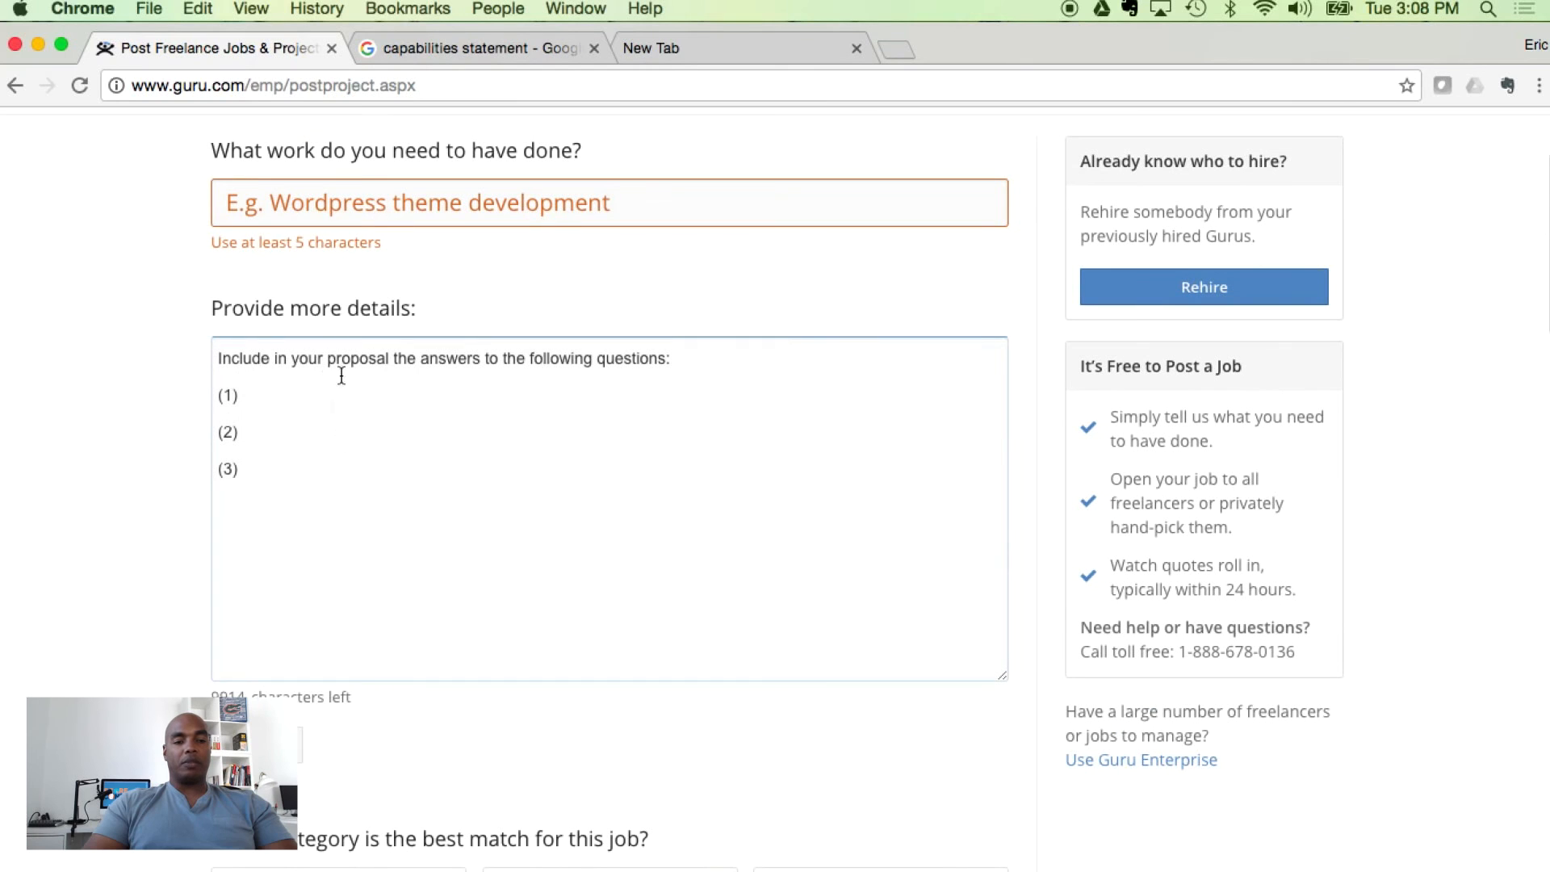
pyautogui.click(149, 410)
pyautogui.scroll(-3, 150, 409)
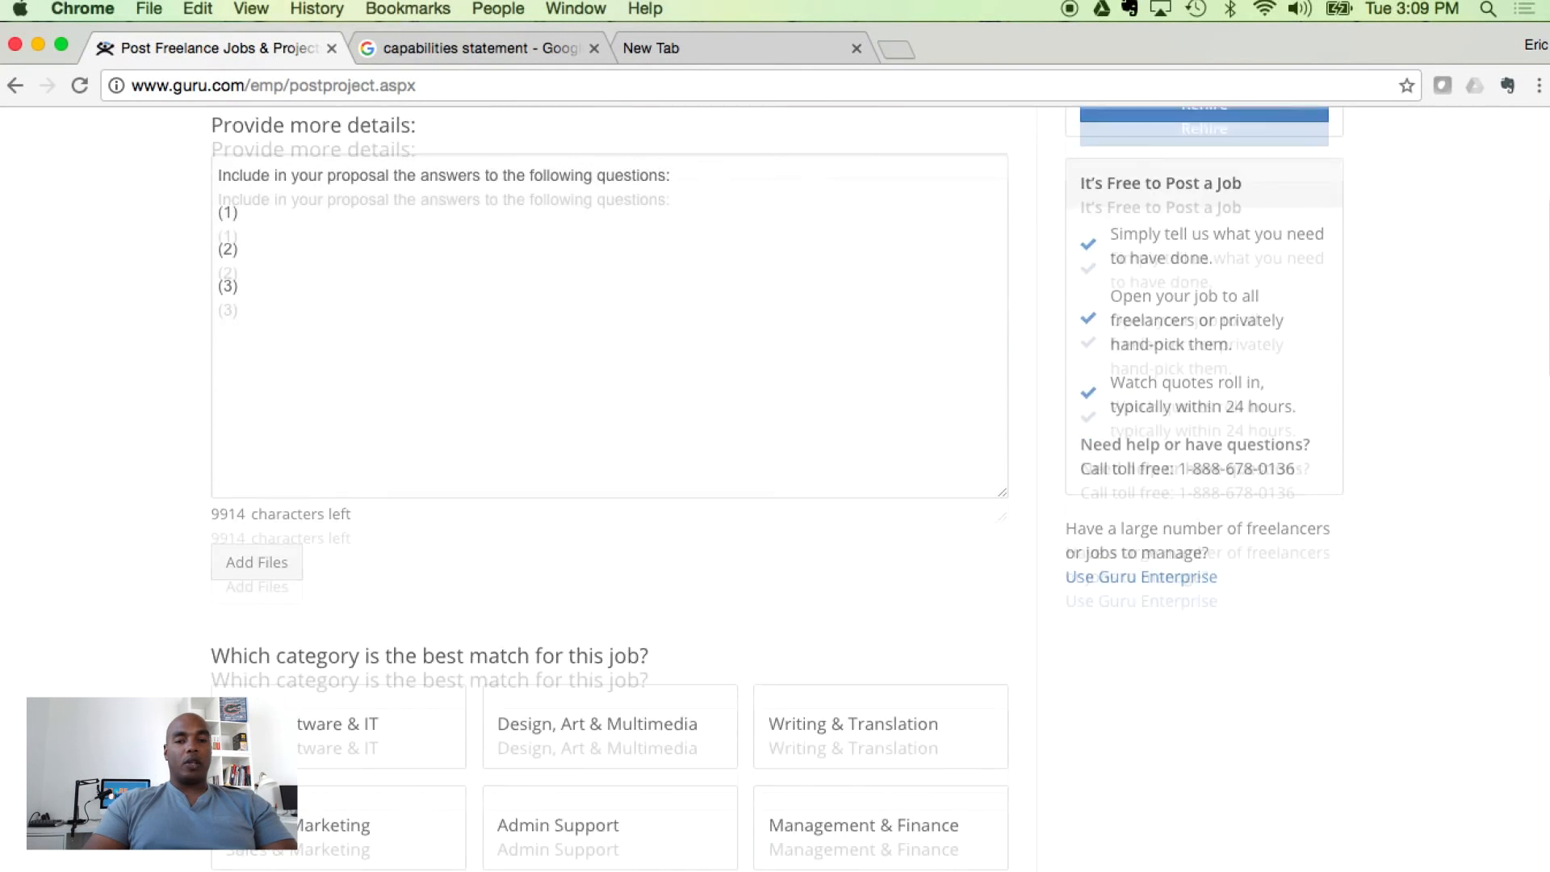
pyautogui.scroll(3, 150, 409)
pyautogui.scroll(1, 775, 484)
pyautogui.scroll(2, 775, 485)
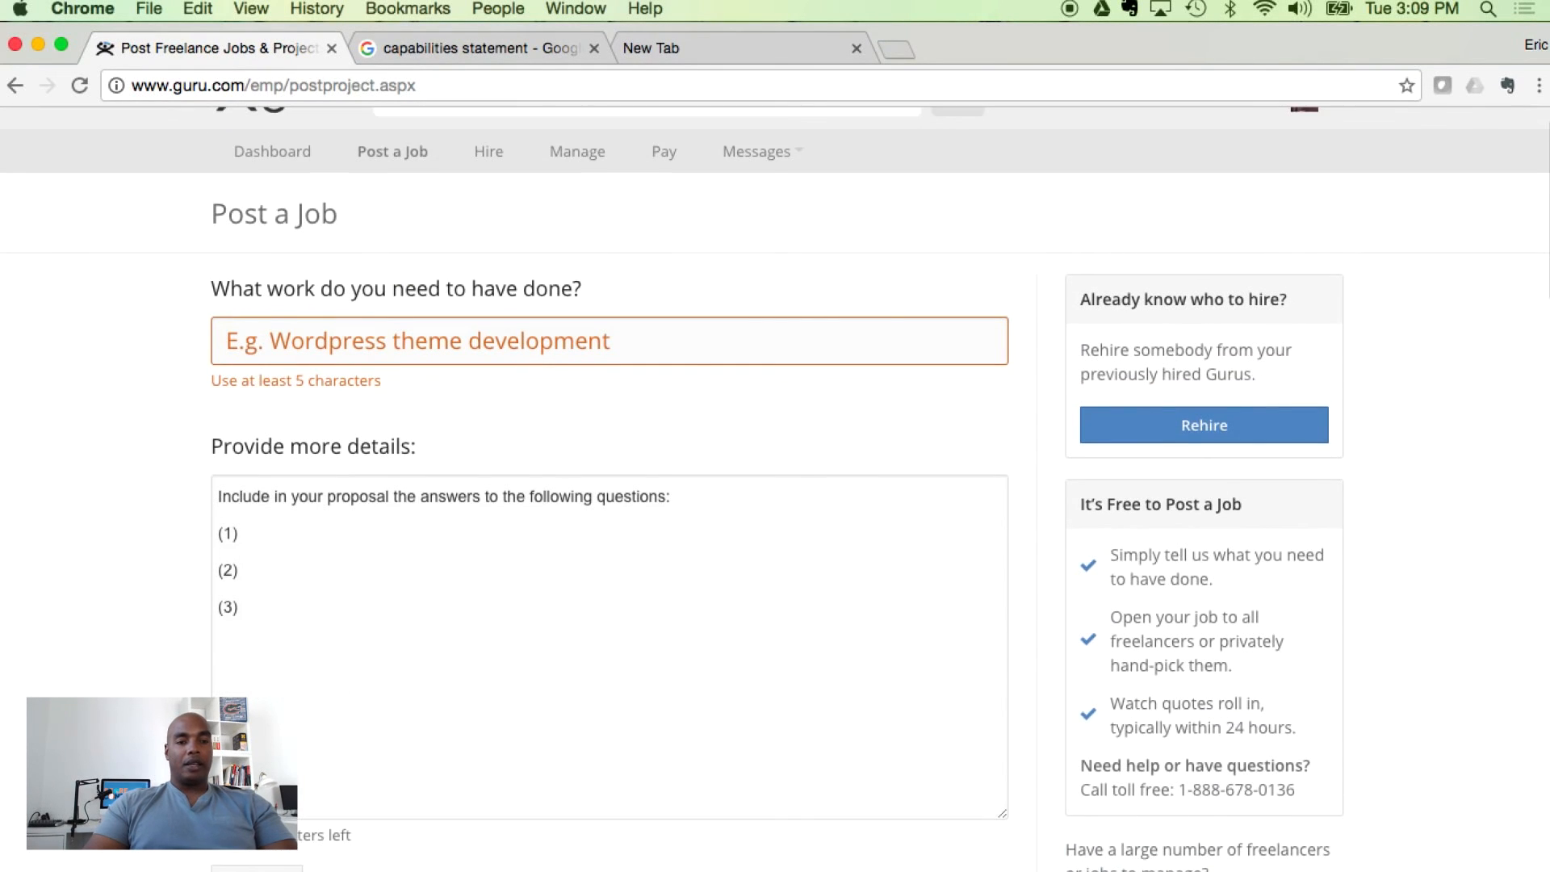
pyautogui.scroll(-1, 775, 484)
pyautogui.scroll(-1, 776, 484)
pyautogui.scroll(2, 776, 484)
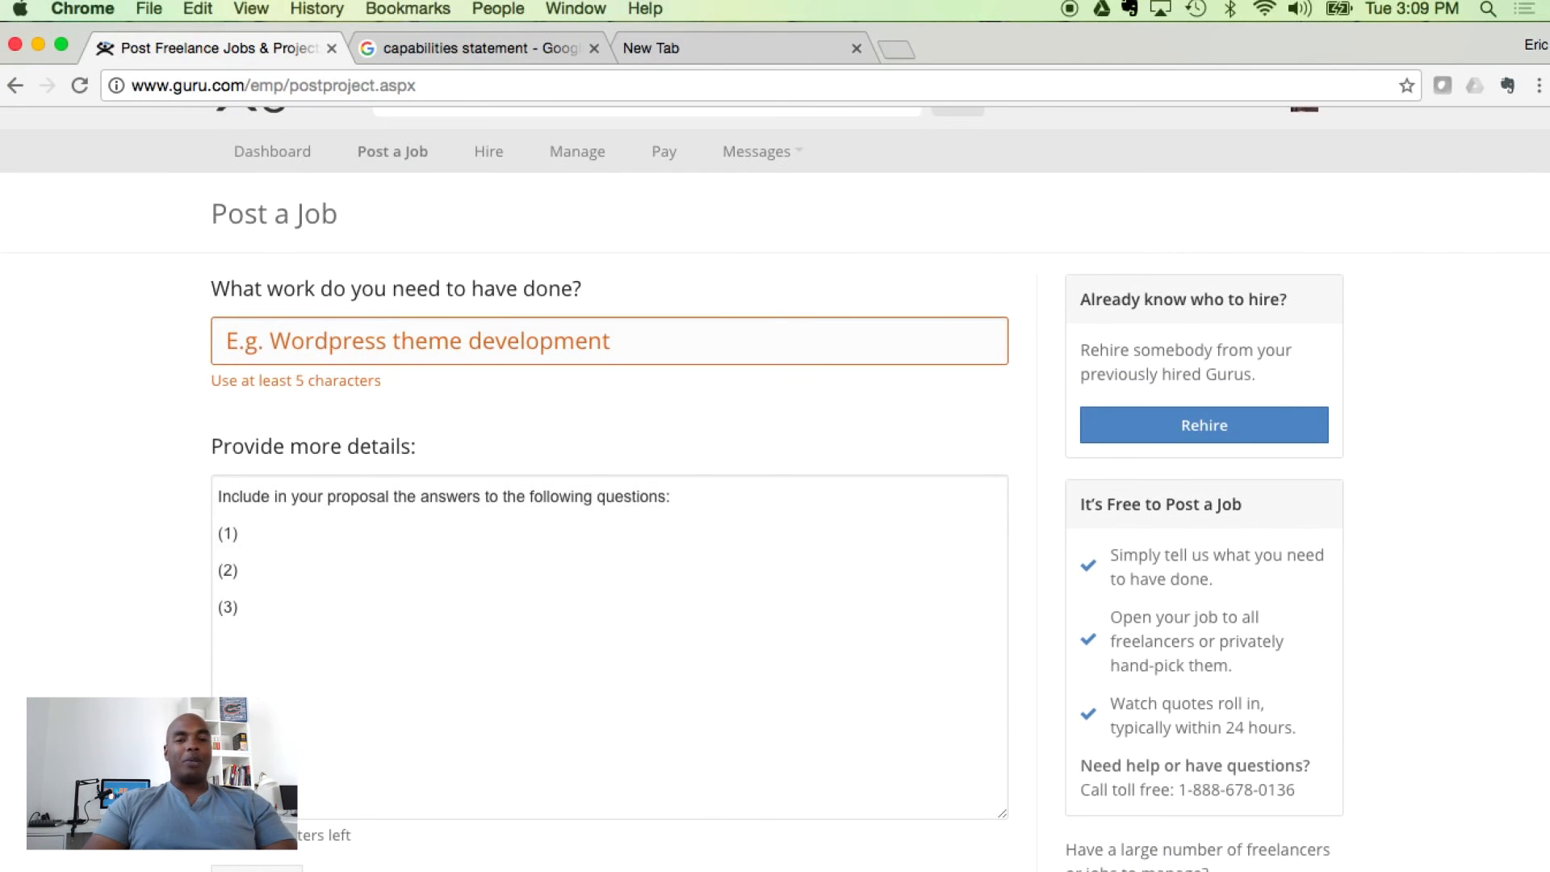
pyautogui.scroll(-1, 775, 486)
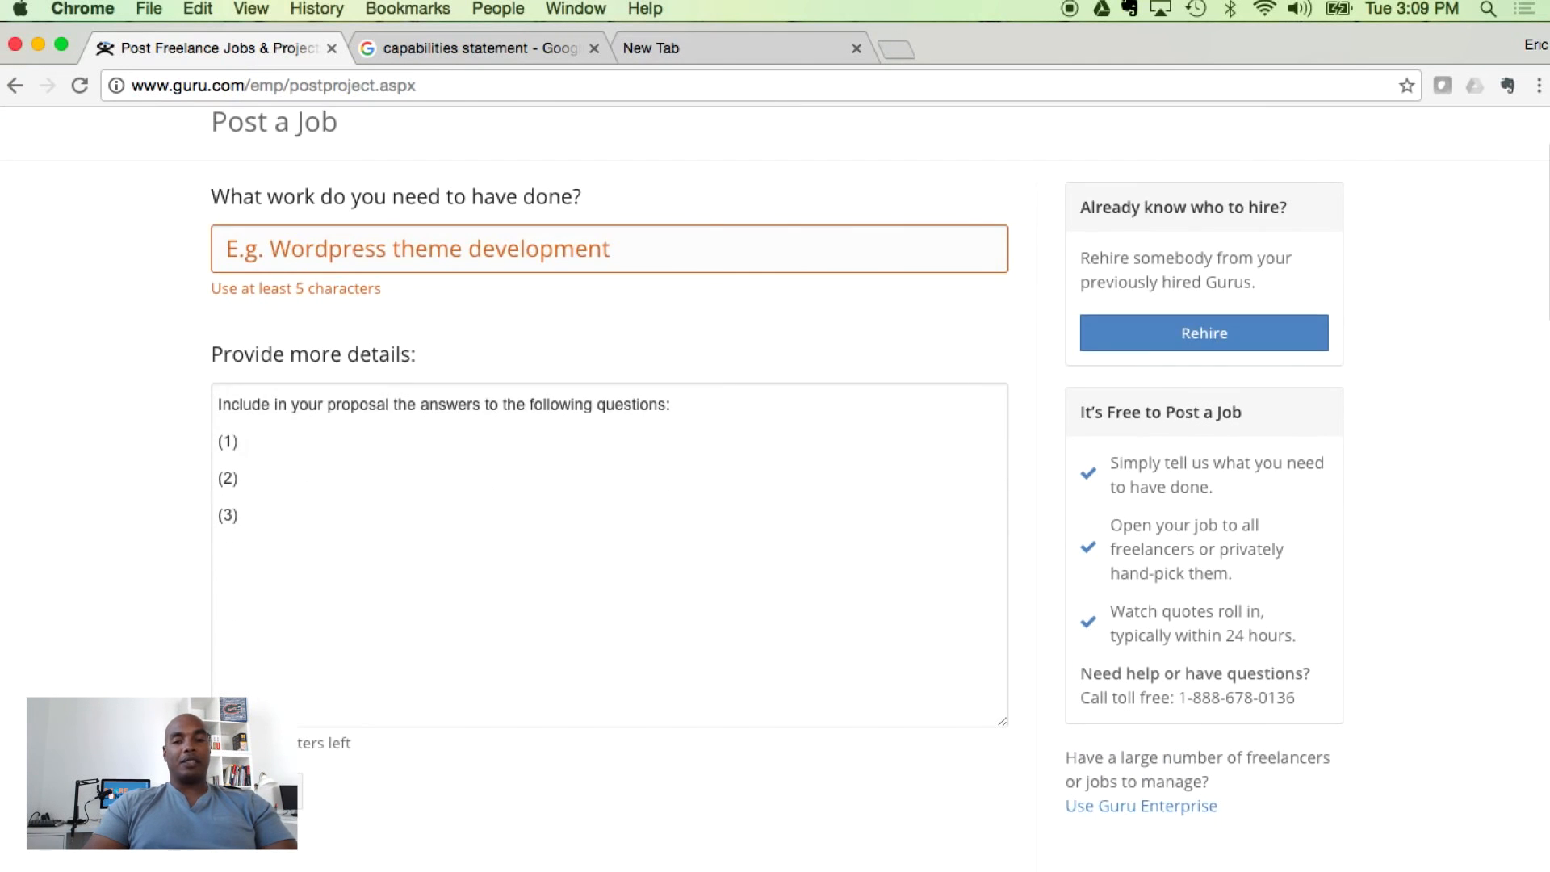
pyautogui.scroll(1, 775, 485)
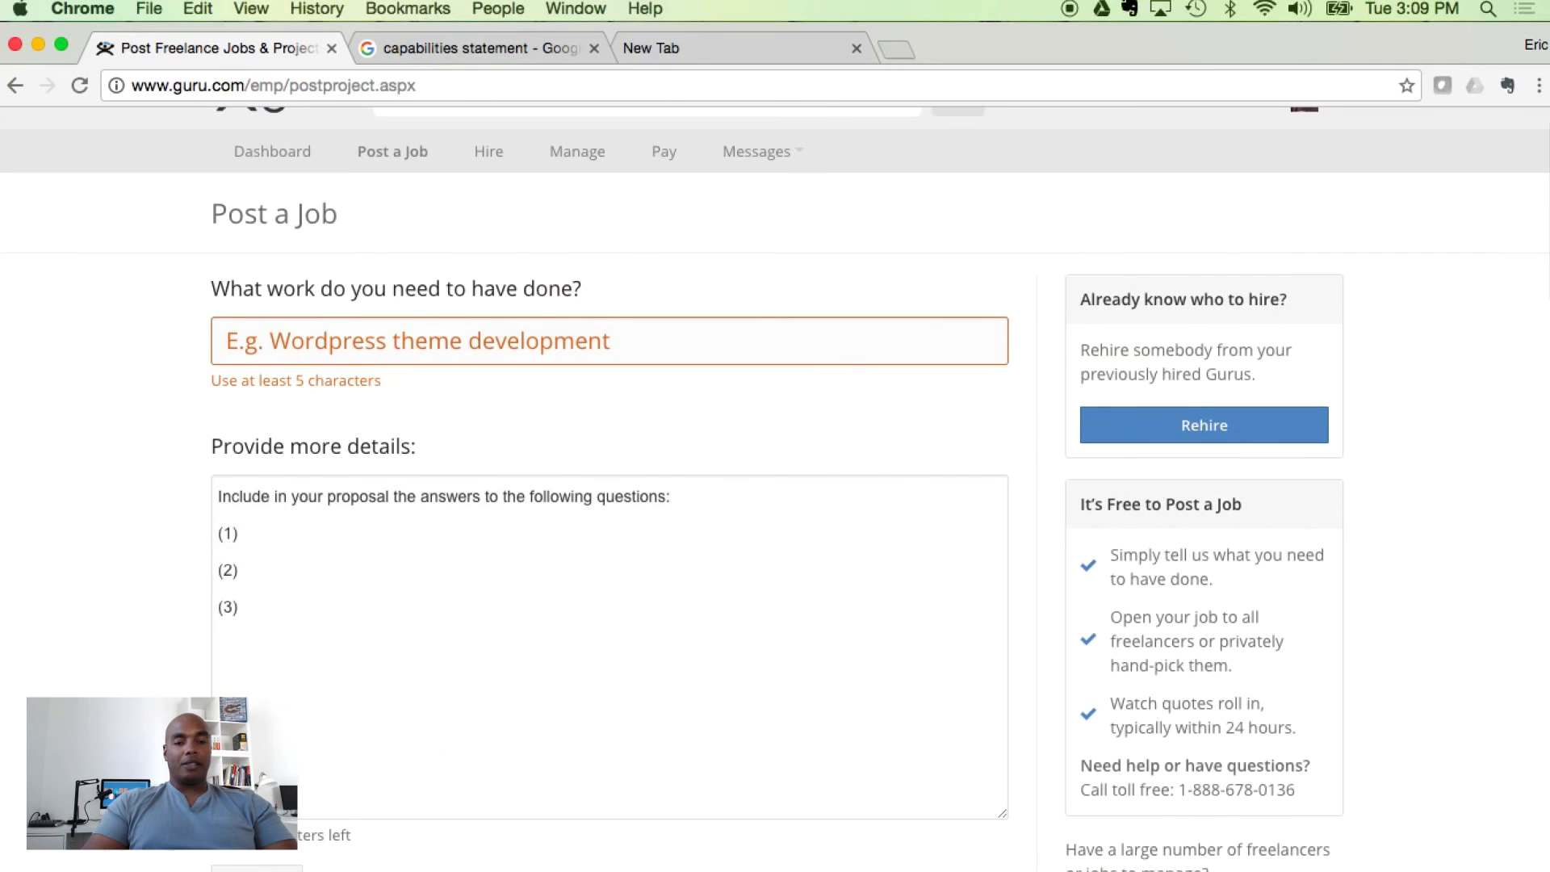
pyautogui.scroll(-1, 328, 312)
pyautogui.scroll(2, 329, 313)
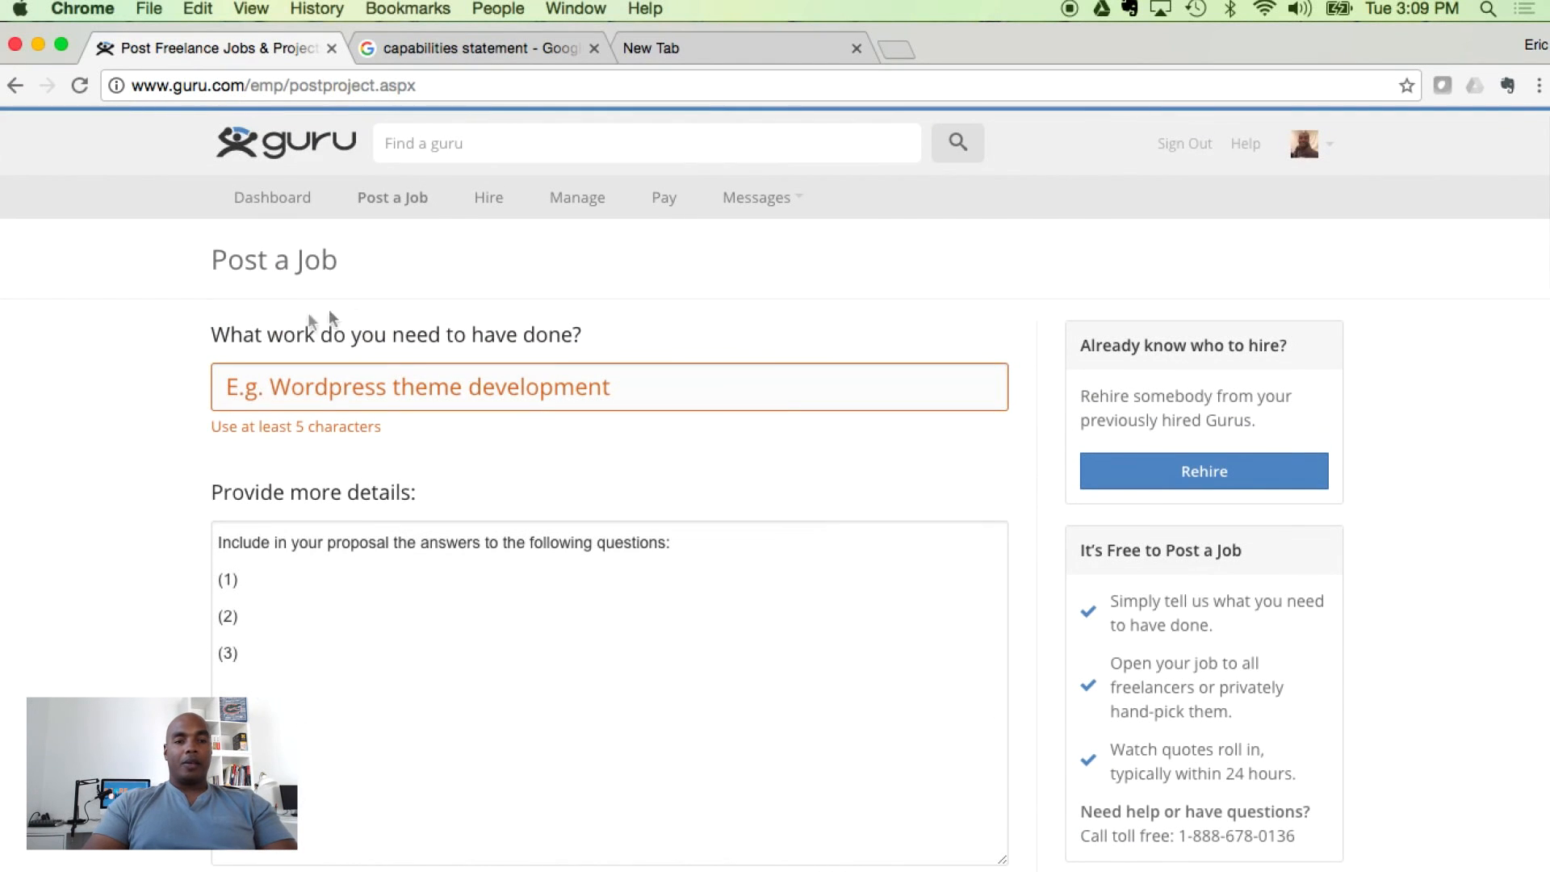